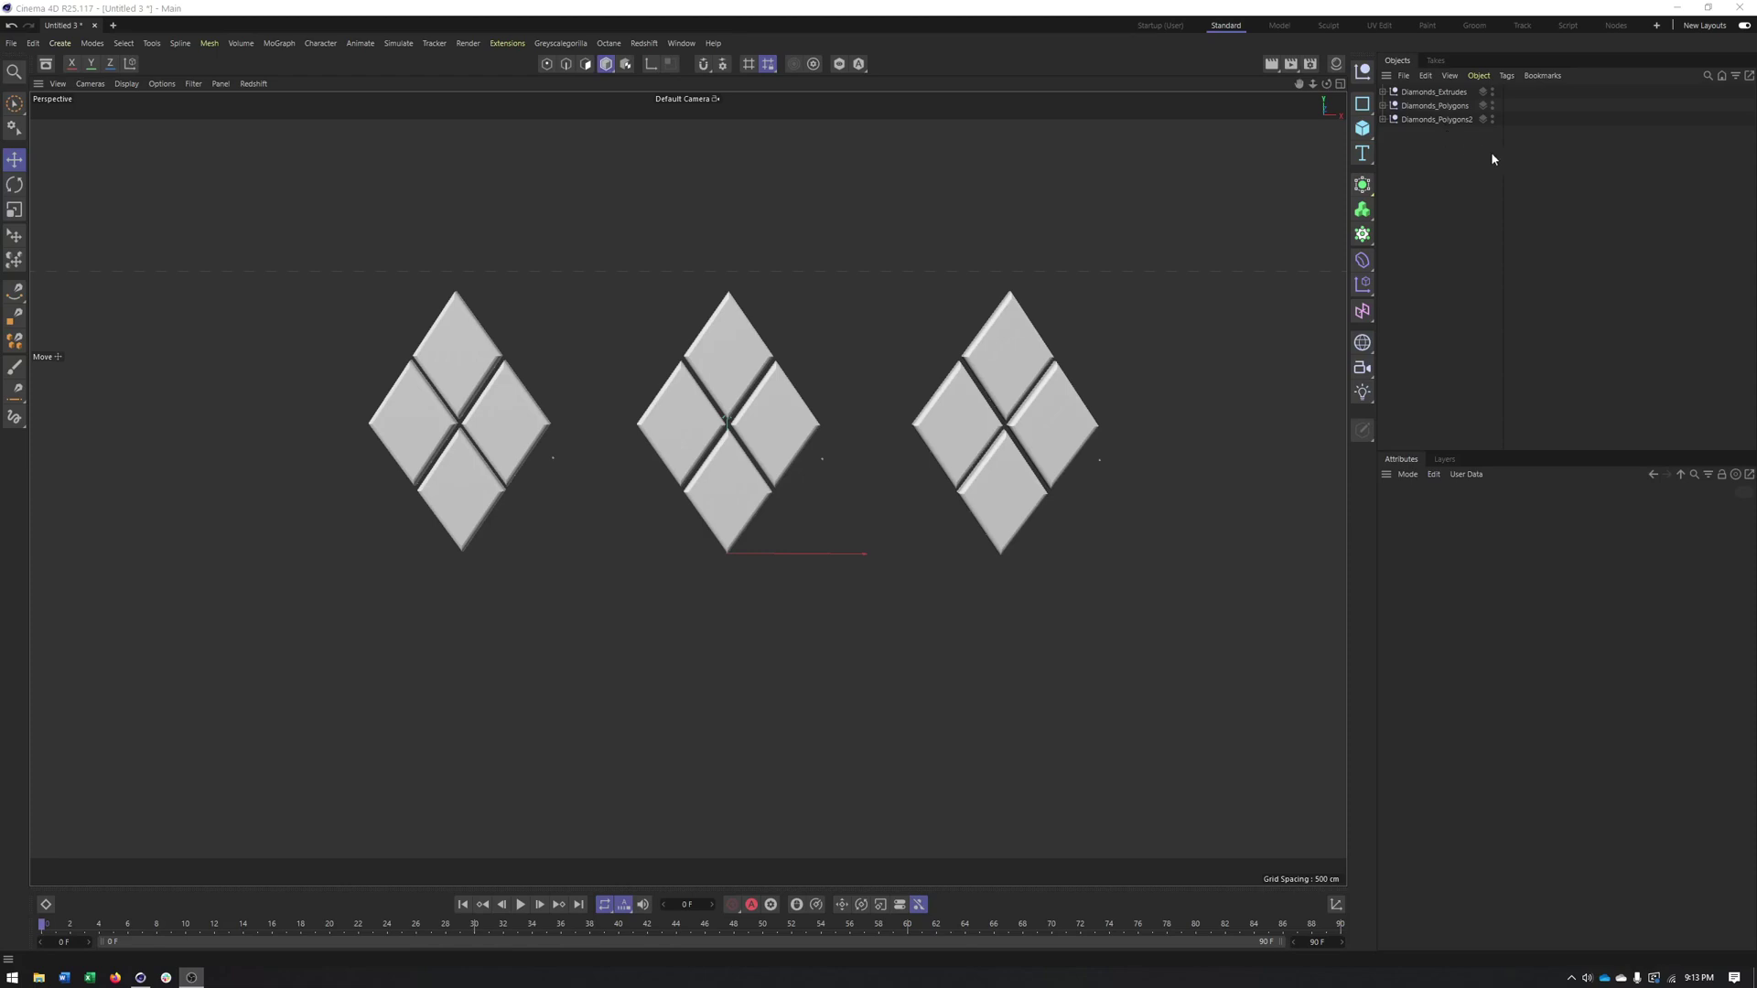
Step: Examine the three diamond groups in the viewport, selecting a piece of each to compare how they are built
scroll(819, 436, up, 5)
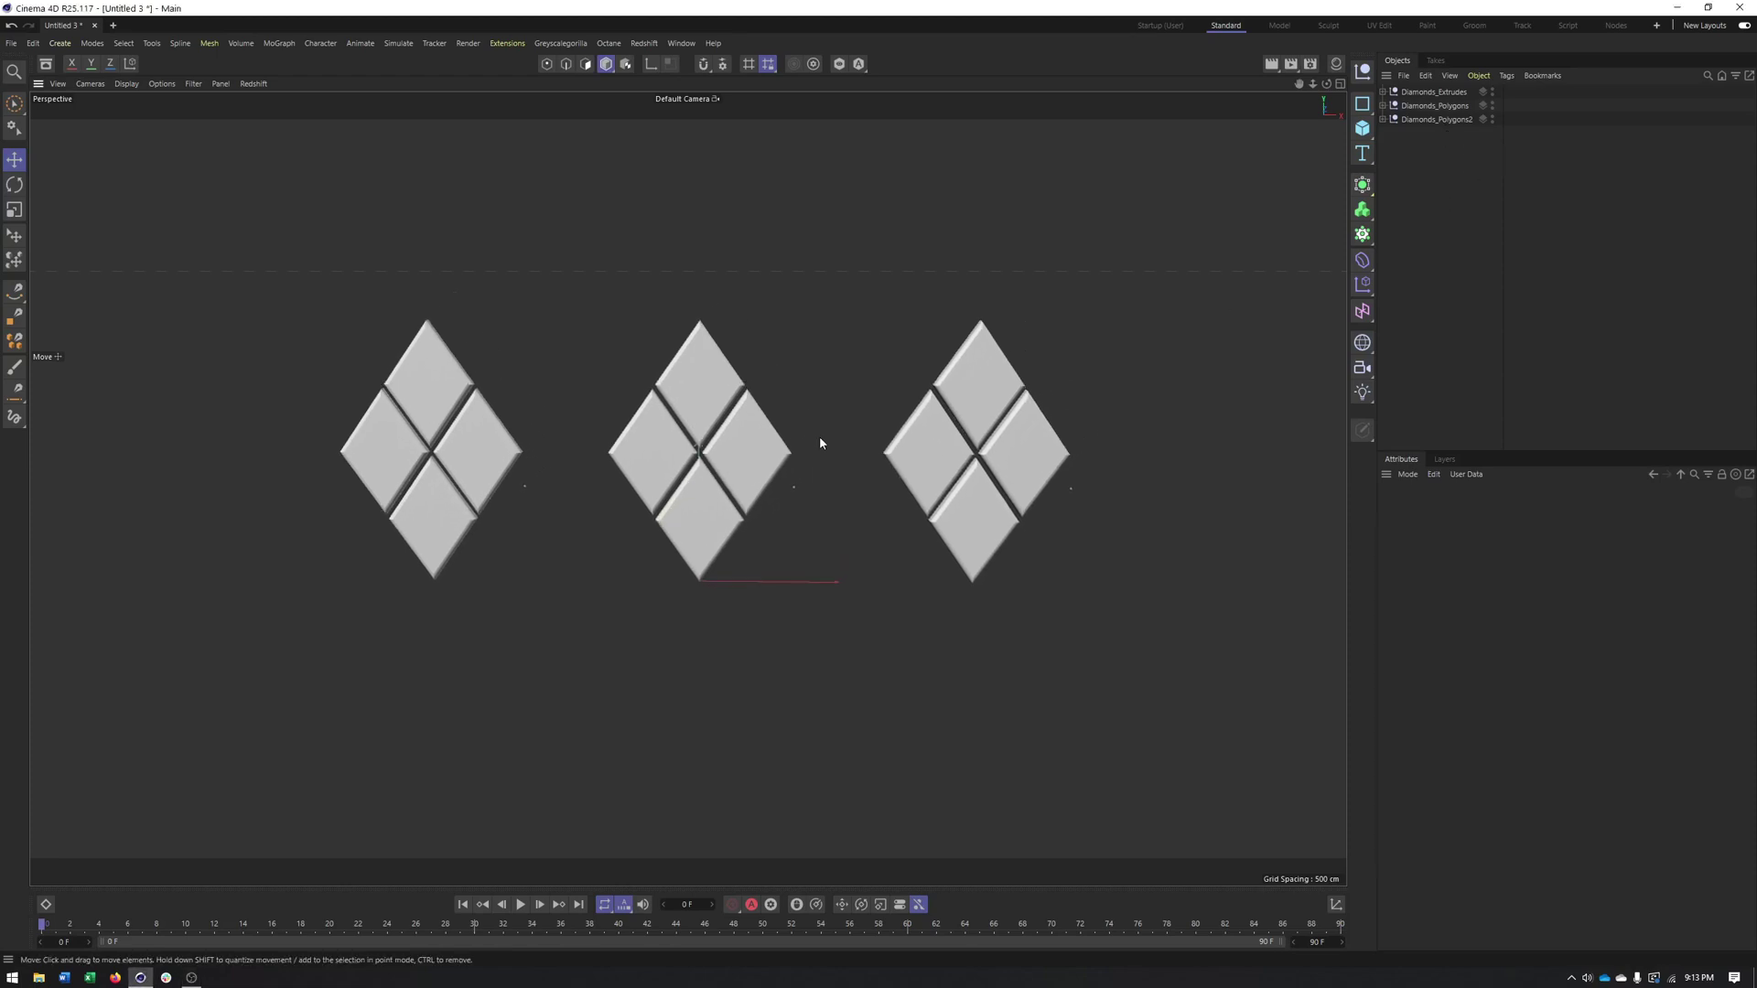
scroll(865, 423, up, 3)
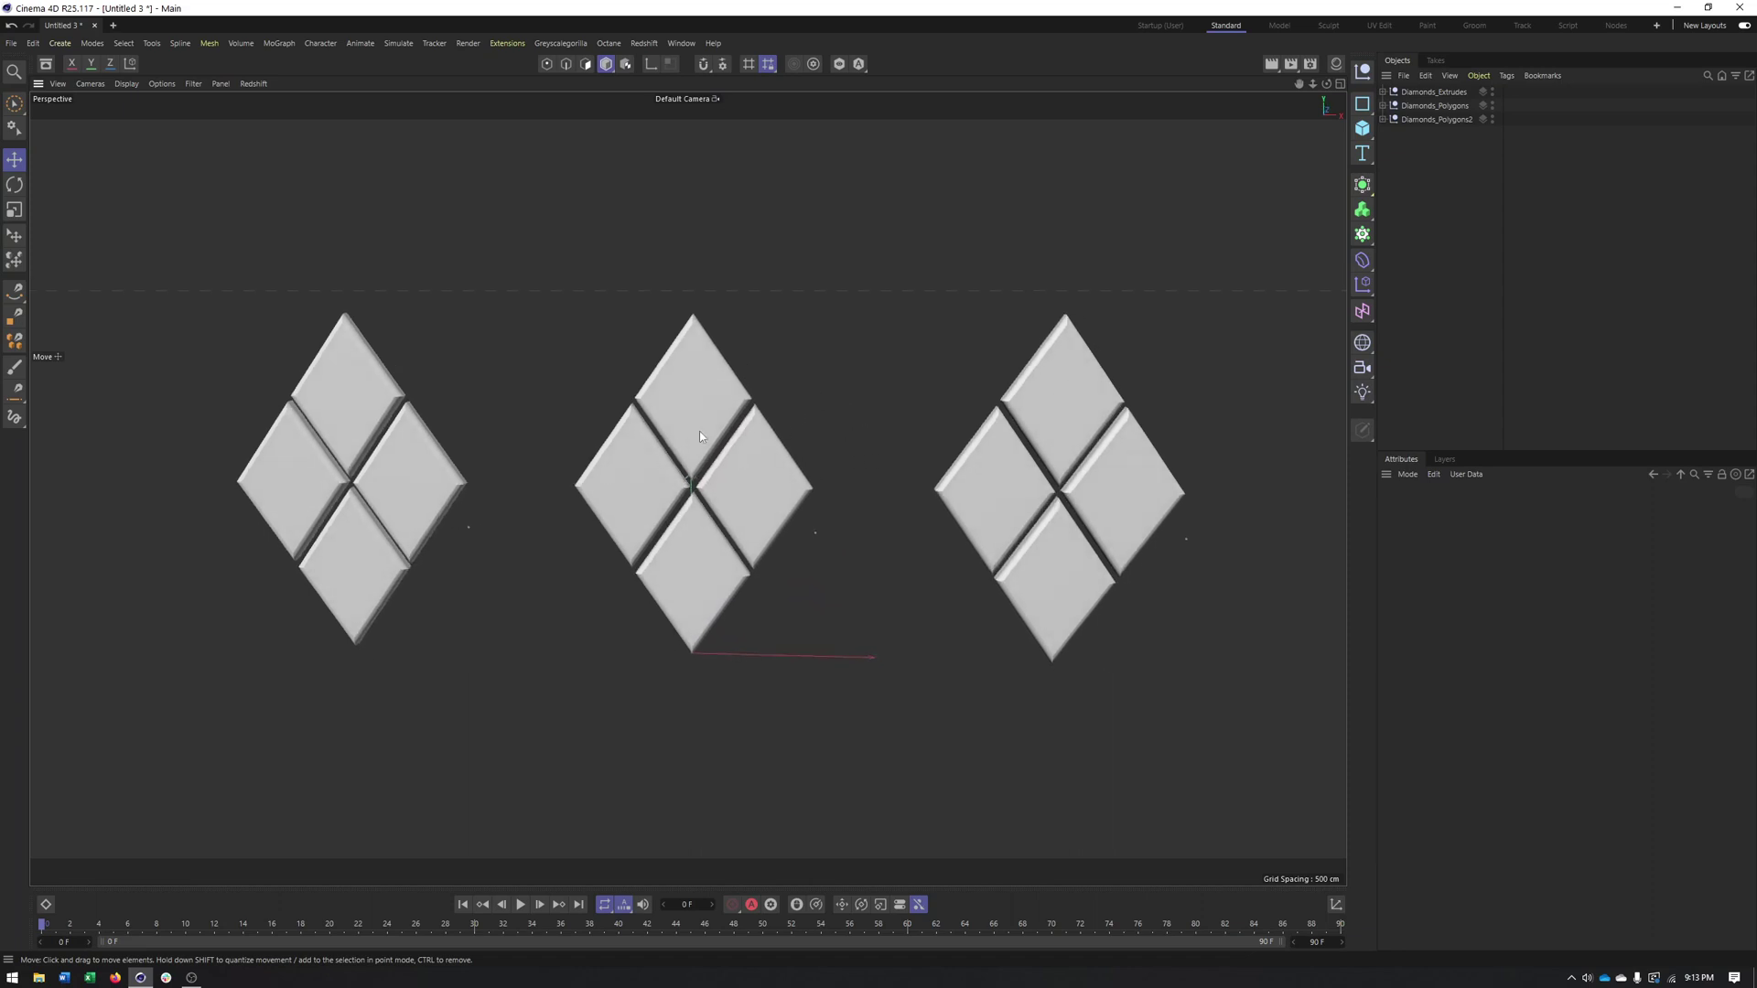
alt+drag(412, 450, 439, 441)
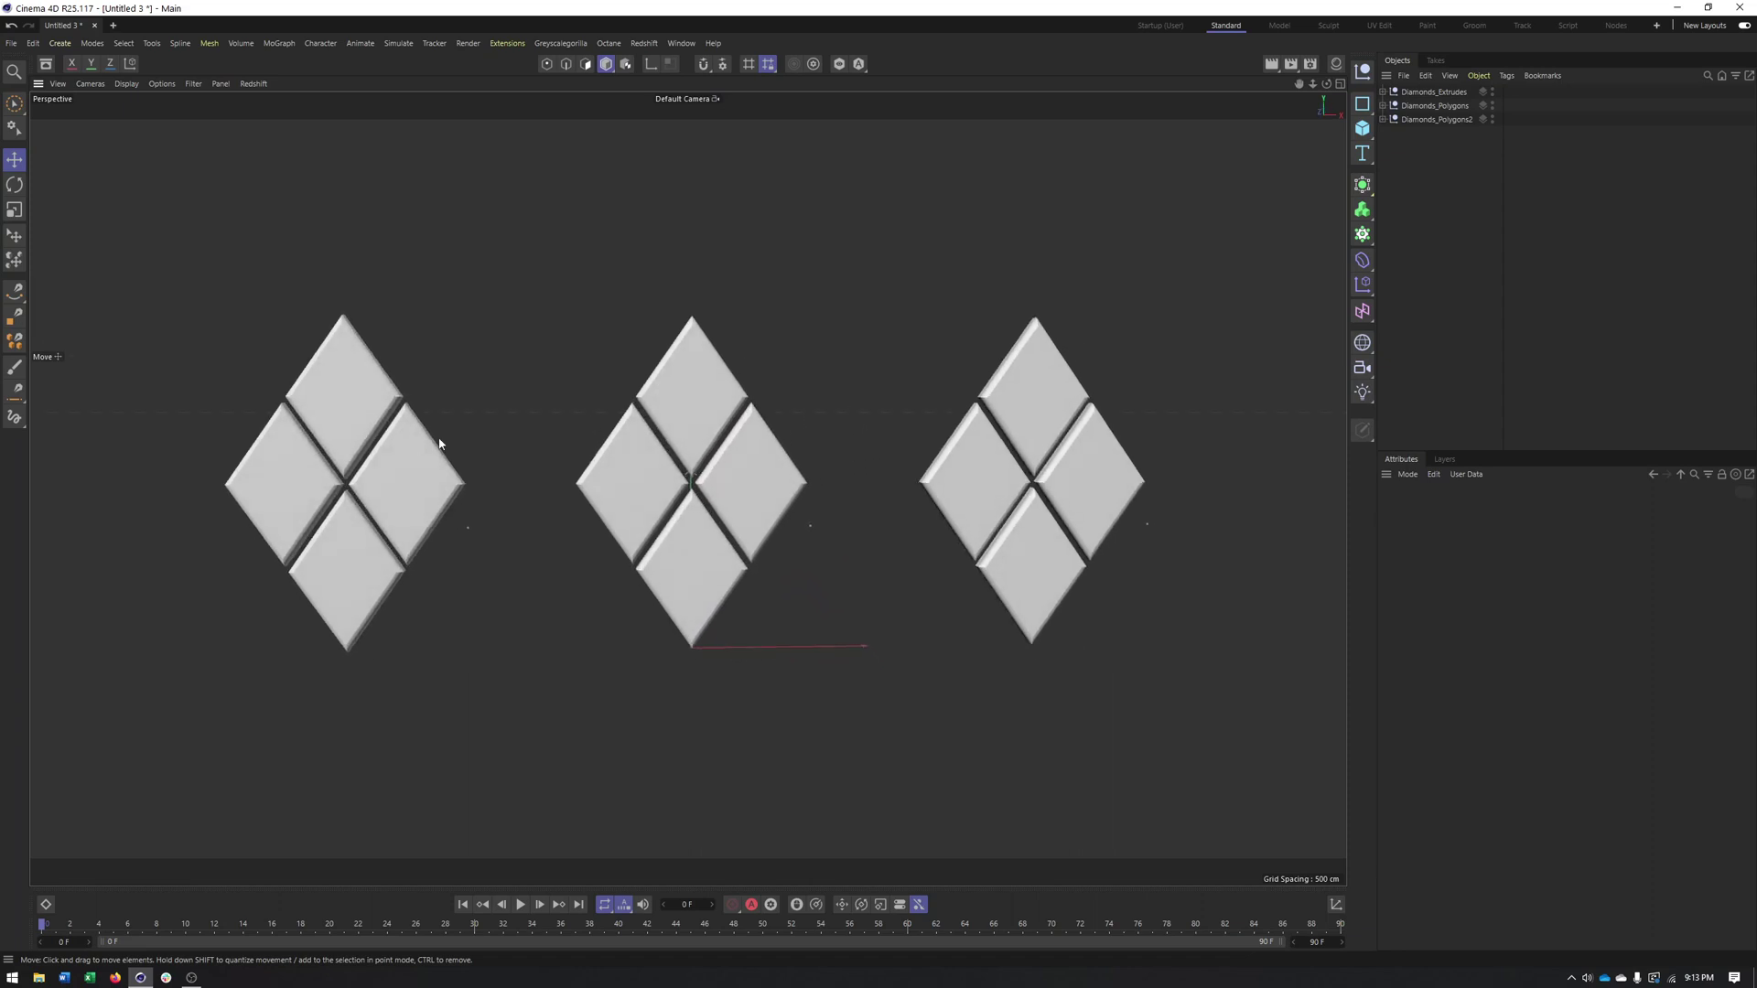
click(423, 487)
click(634, 480)
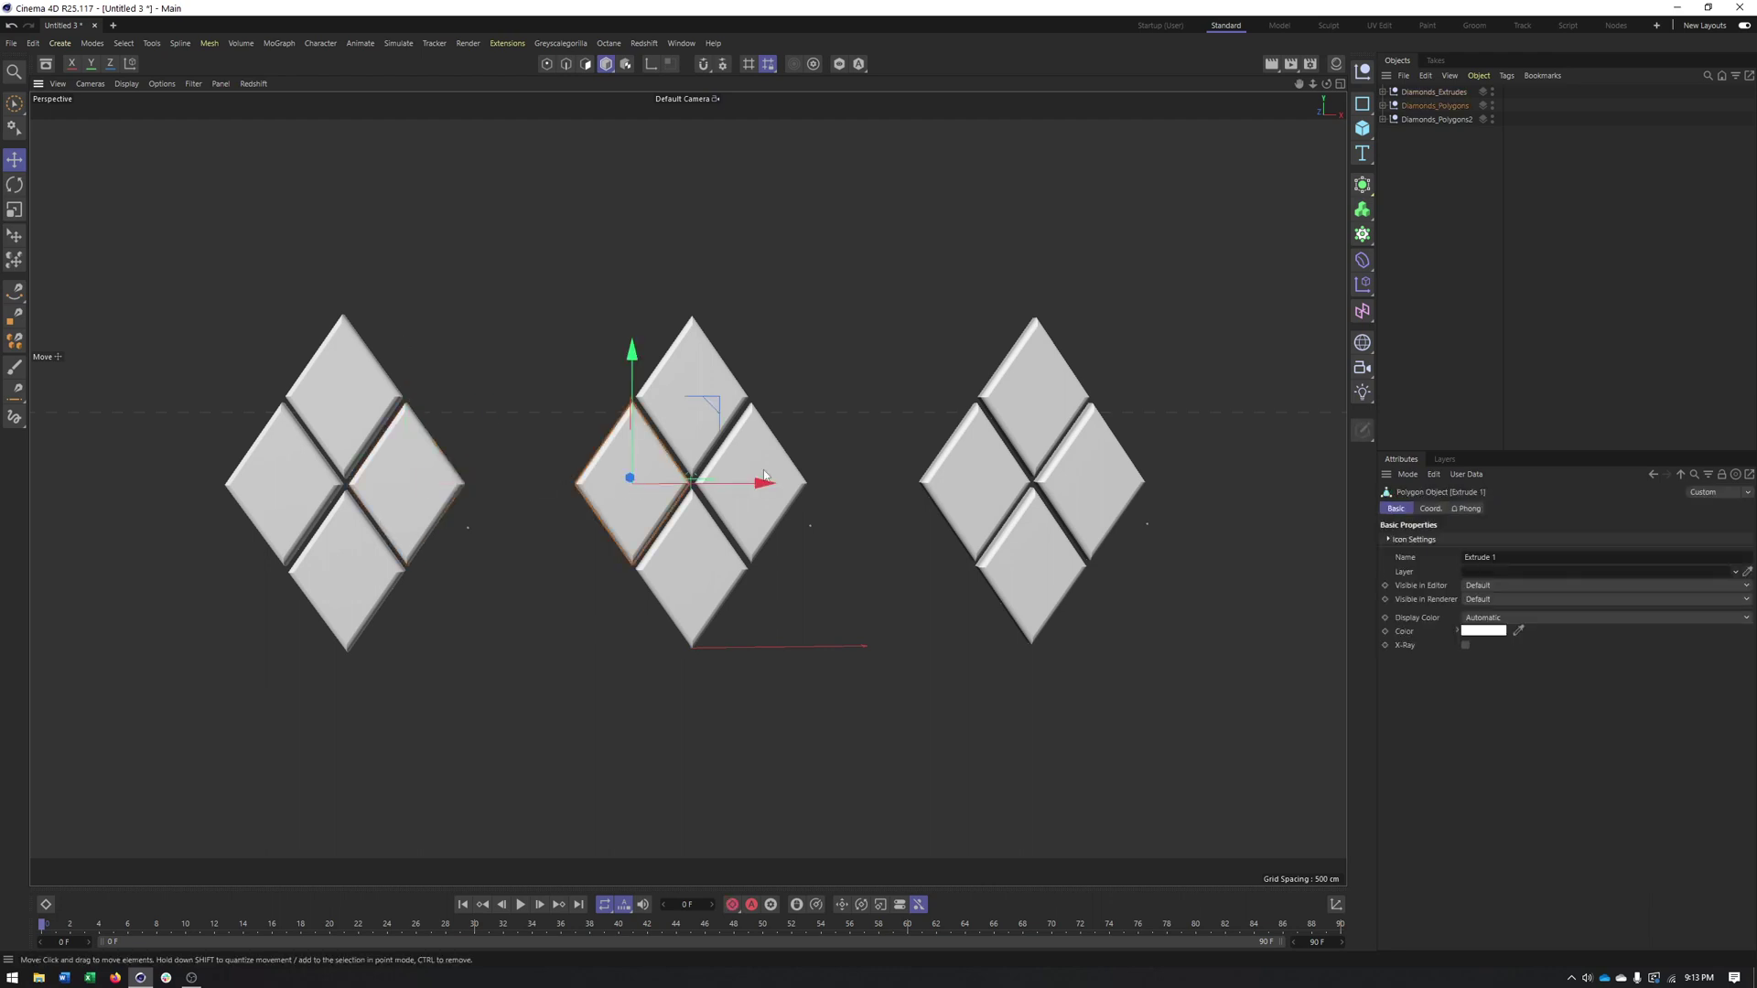
click(787, 470)
click(995, 449)
alt+drag(994, 454, 945, 476)
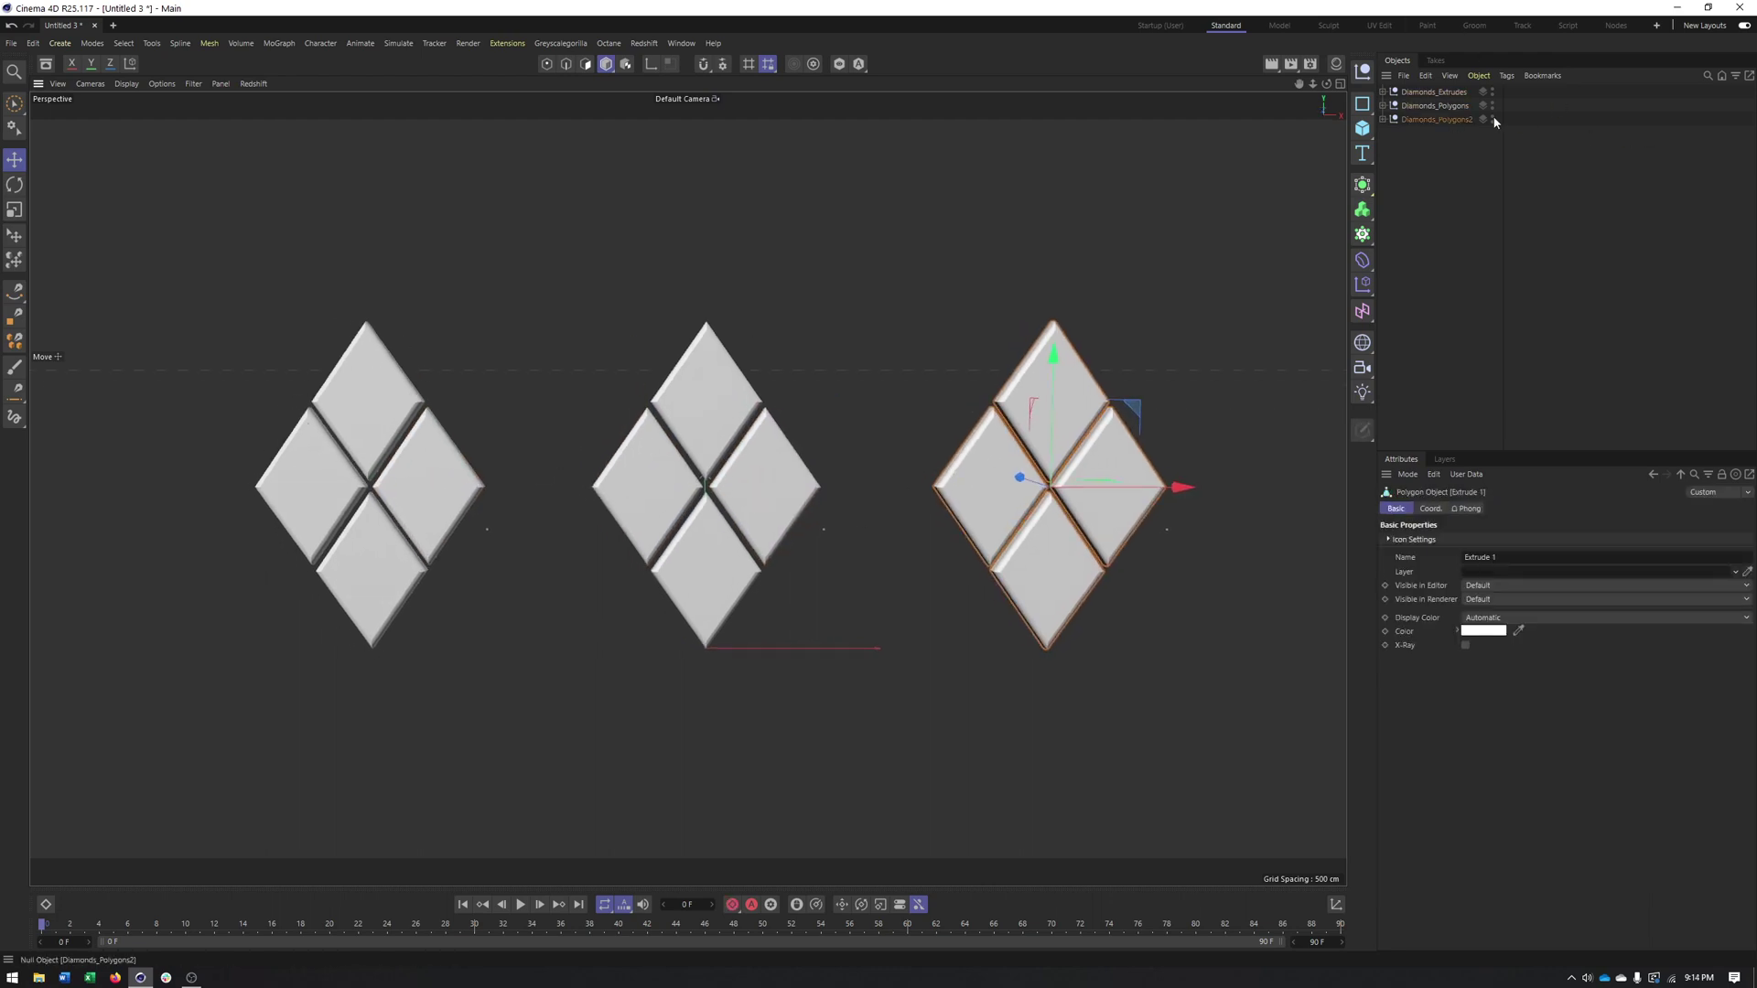
Step: Expand Diamonds_Extrudes, Diamonds_Polygons and Diamonds_Polygons2 and examine the objects inside each group
click(1385, 93)
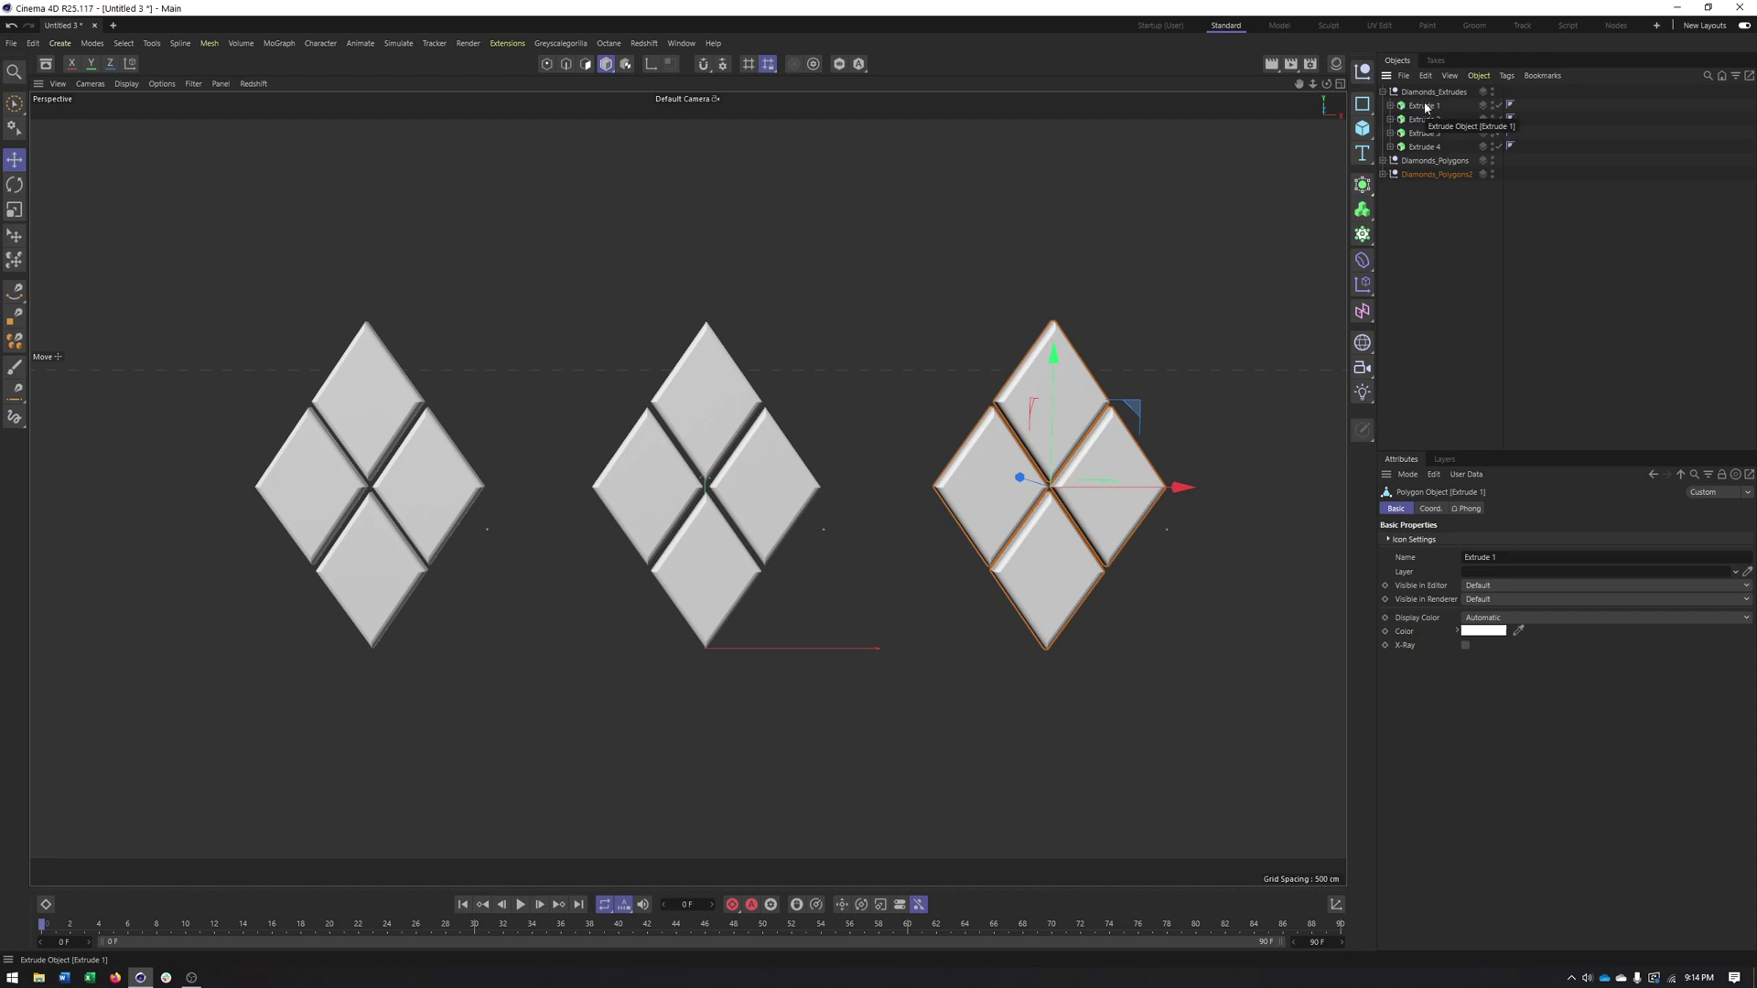
click(1425, 106)
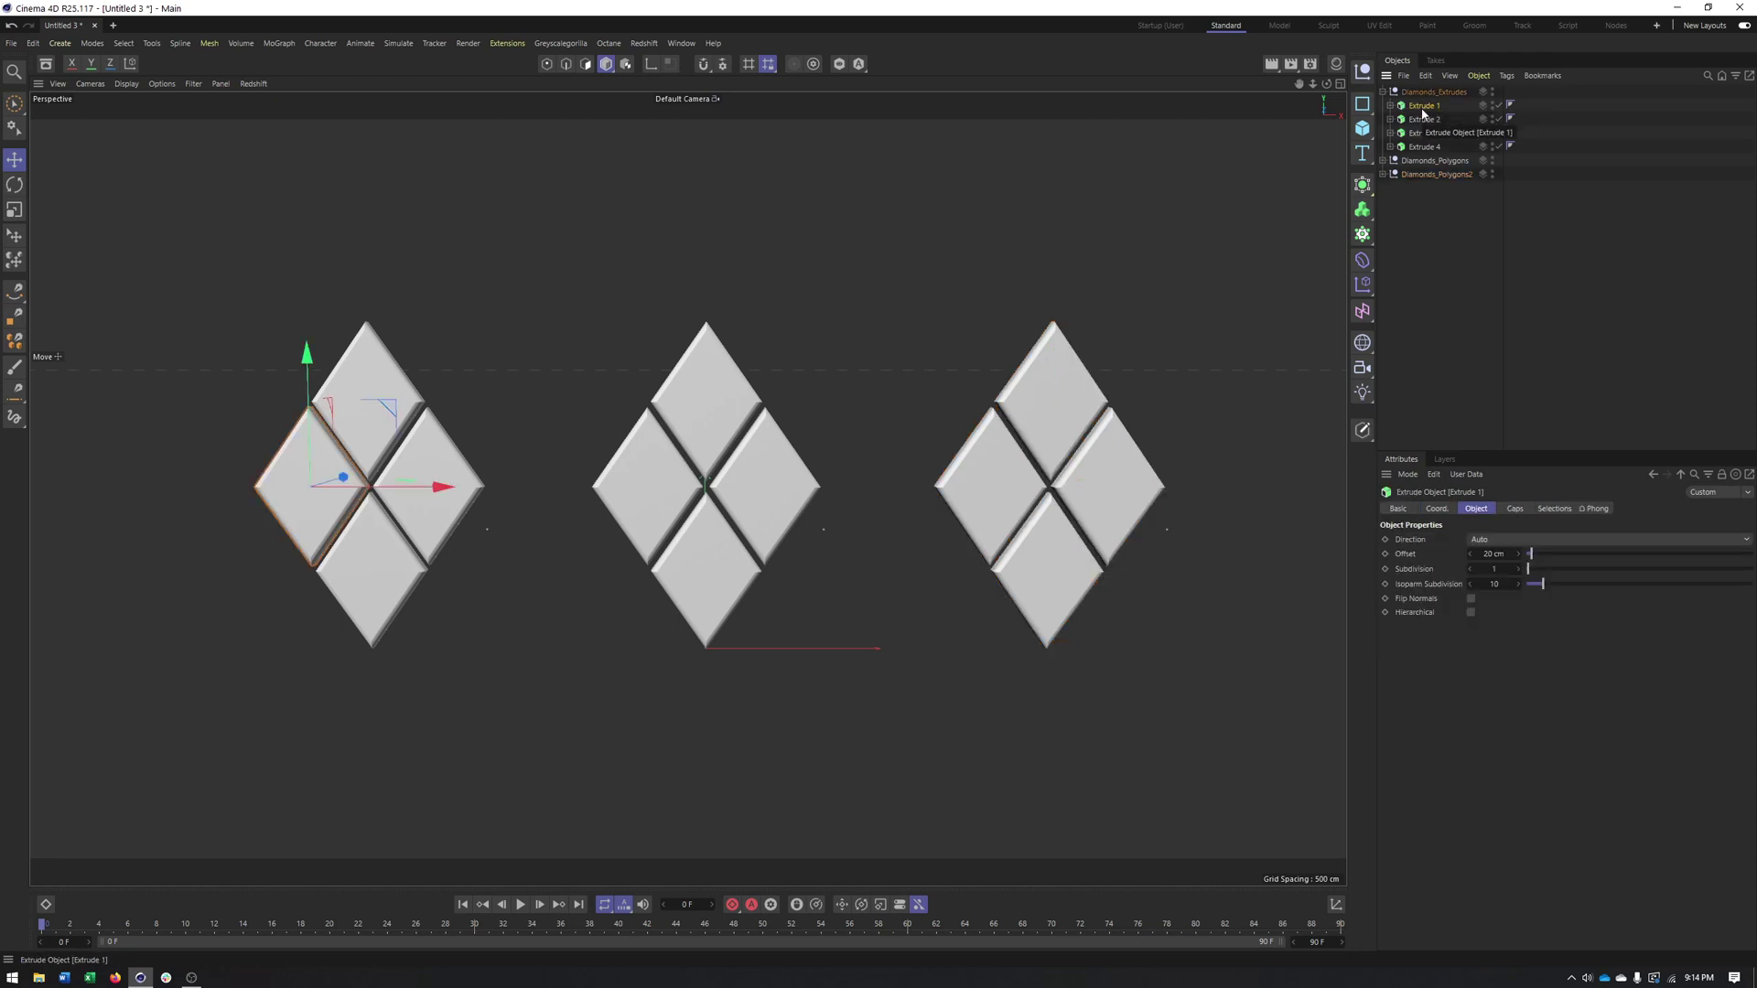
click(1383, 161)
click(1424, 175)
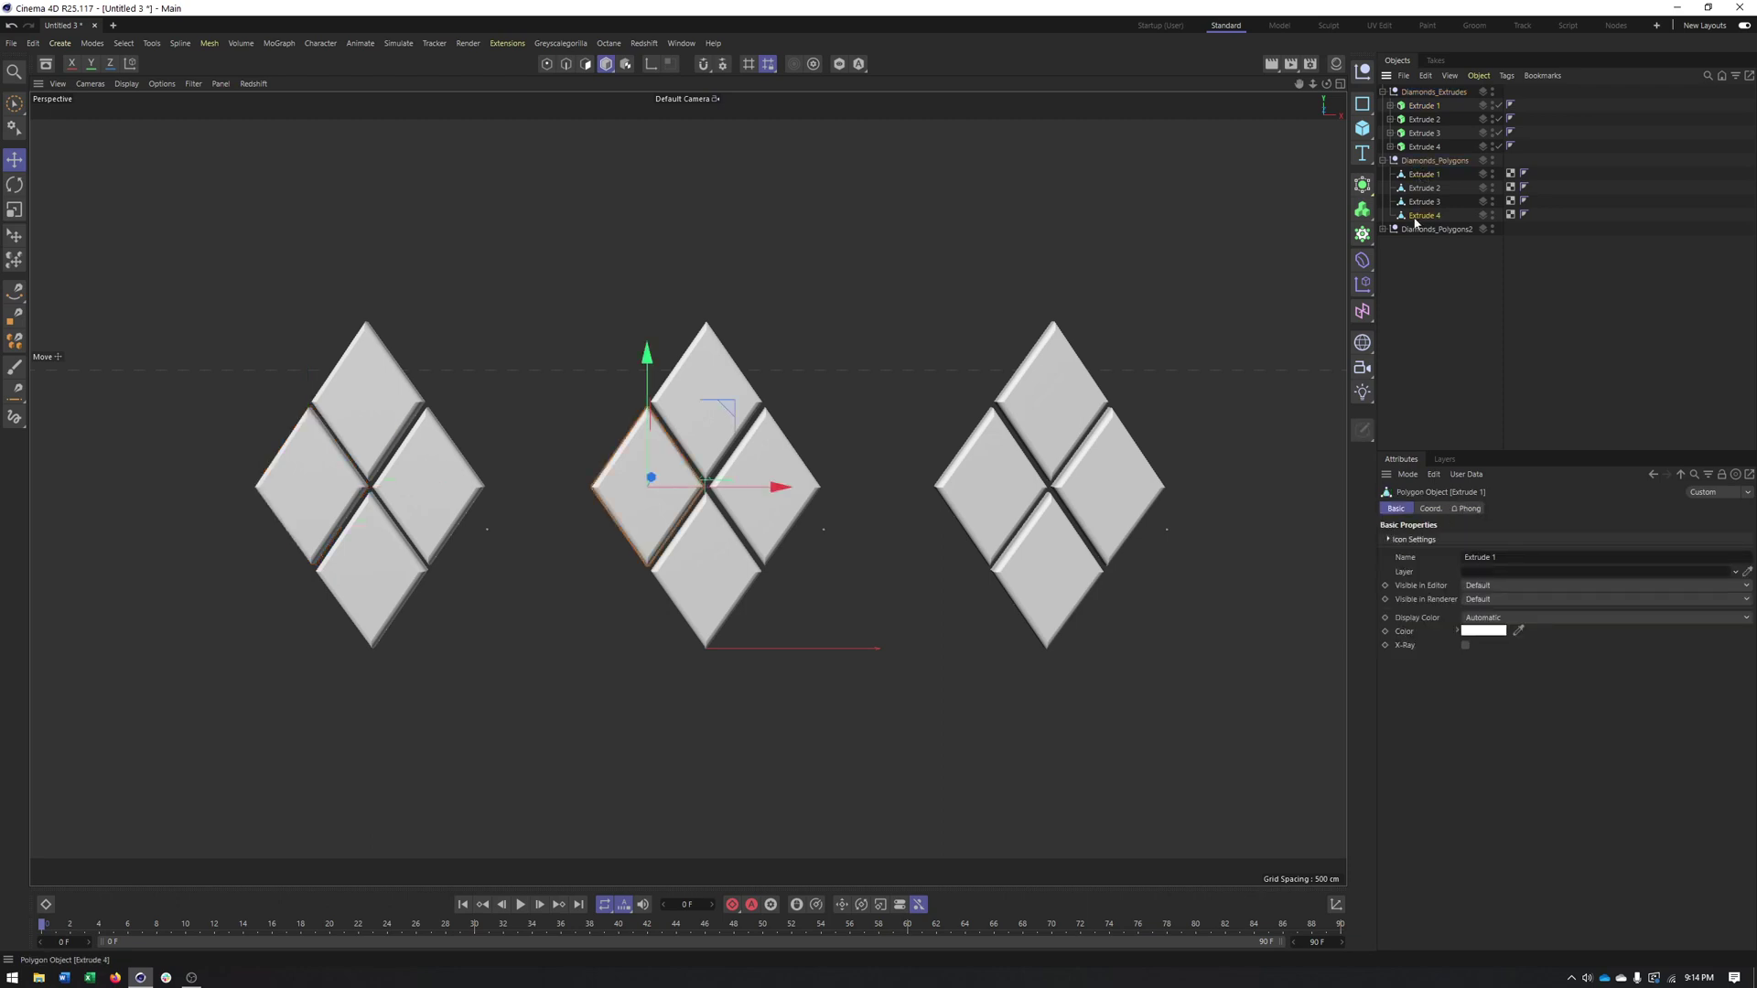
click(1414, 217)
click(1383, 230)
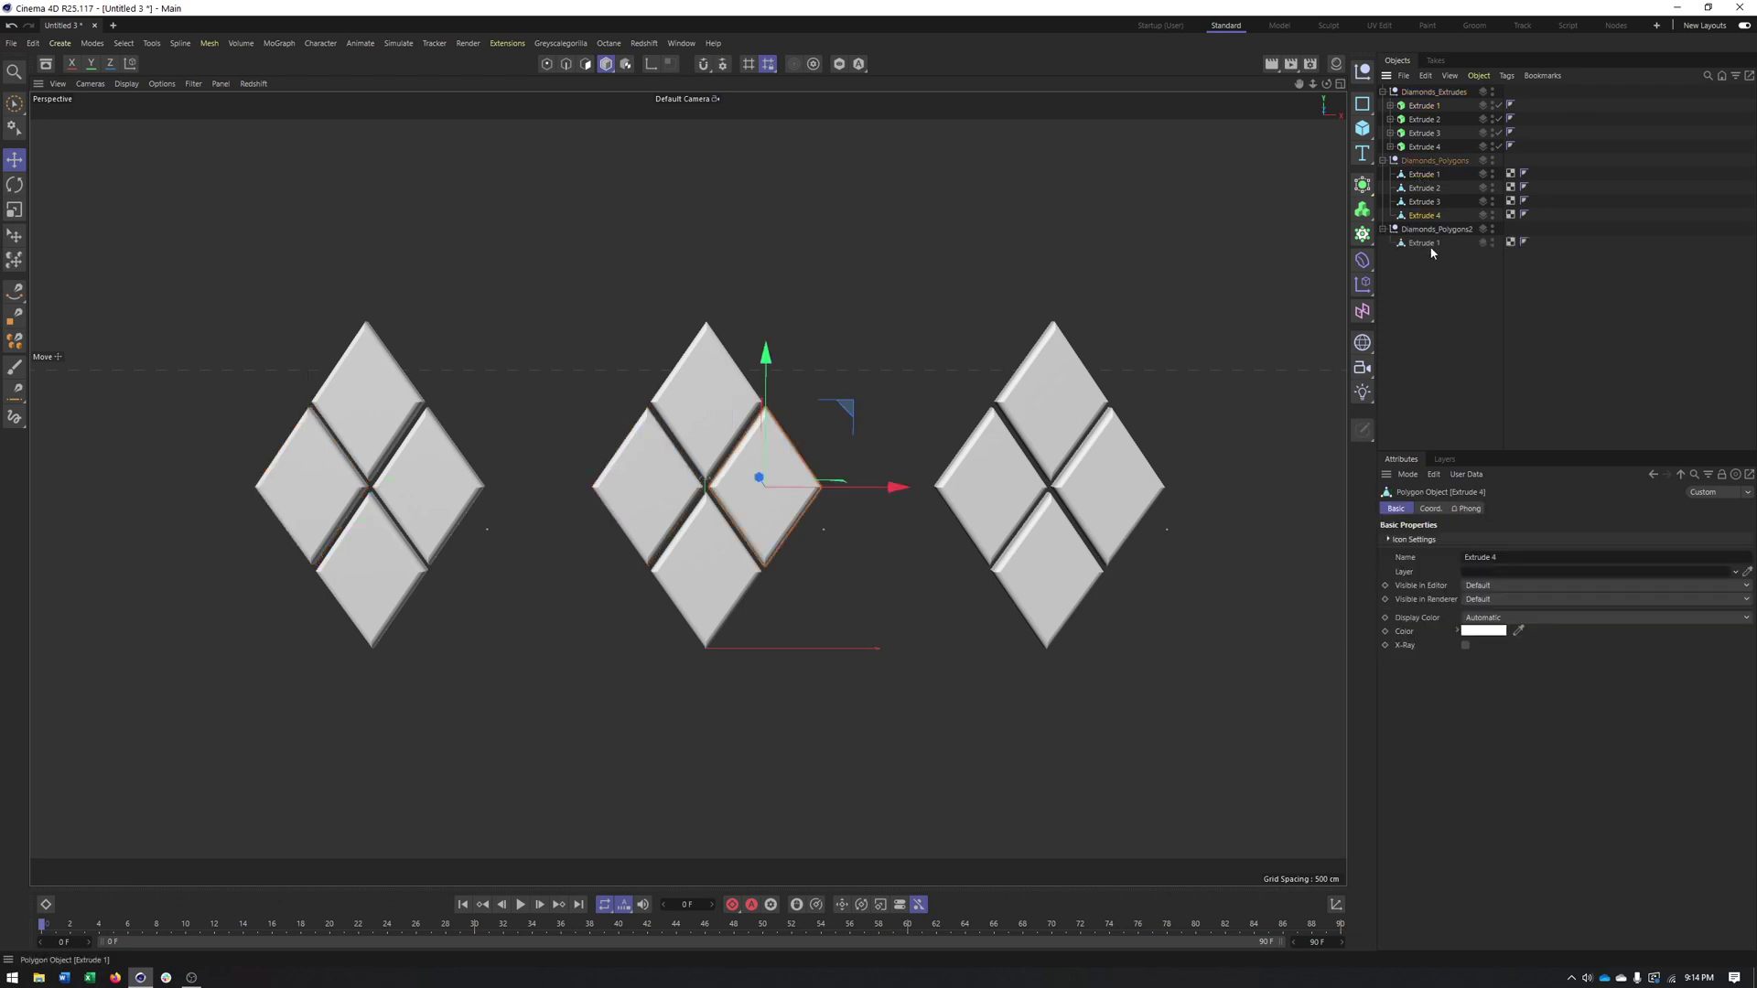
click(1423, 245)
alt+middle_drag(645, 496, 600, 495)
mouse_move(601, 499)
alt+mouse_down()
mouse_move(855, 496)
mouse_move(831, 499)
mouse_move(877, 471)
mouse_move(816, 466)
mouse_move(843, 486)
mouse_move(825, 497)
alt+mouse_up()
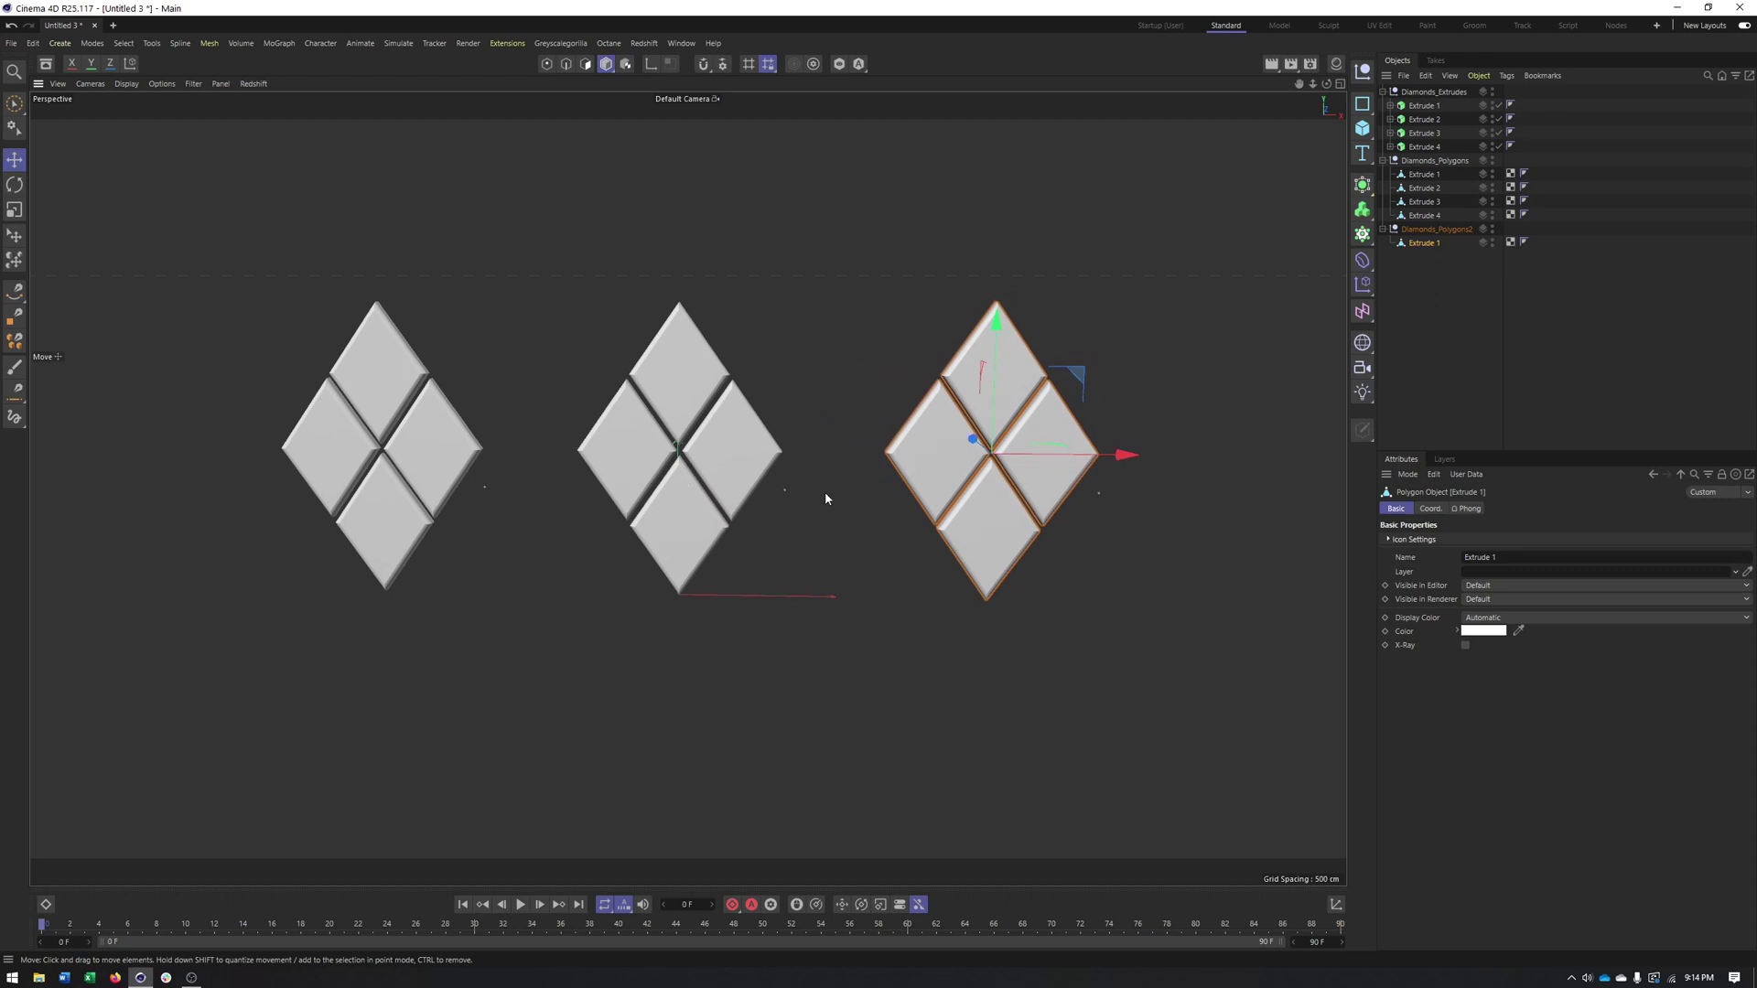
Step: Add a MoGraph Fracture object and duplicate it twice, giving one Fracture for each diamond group
click(1362, 236)
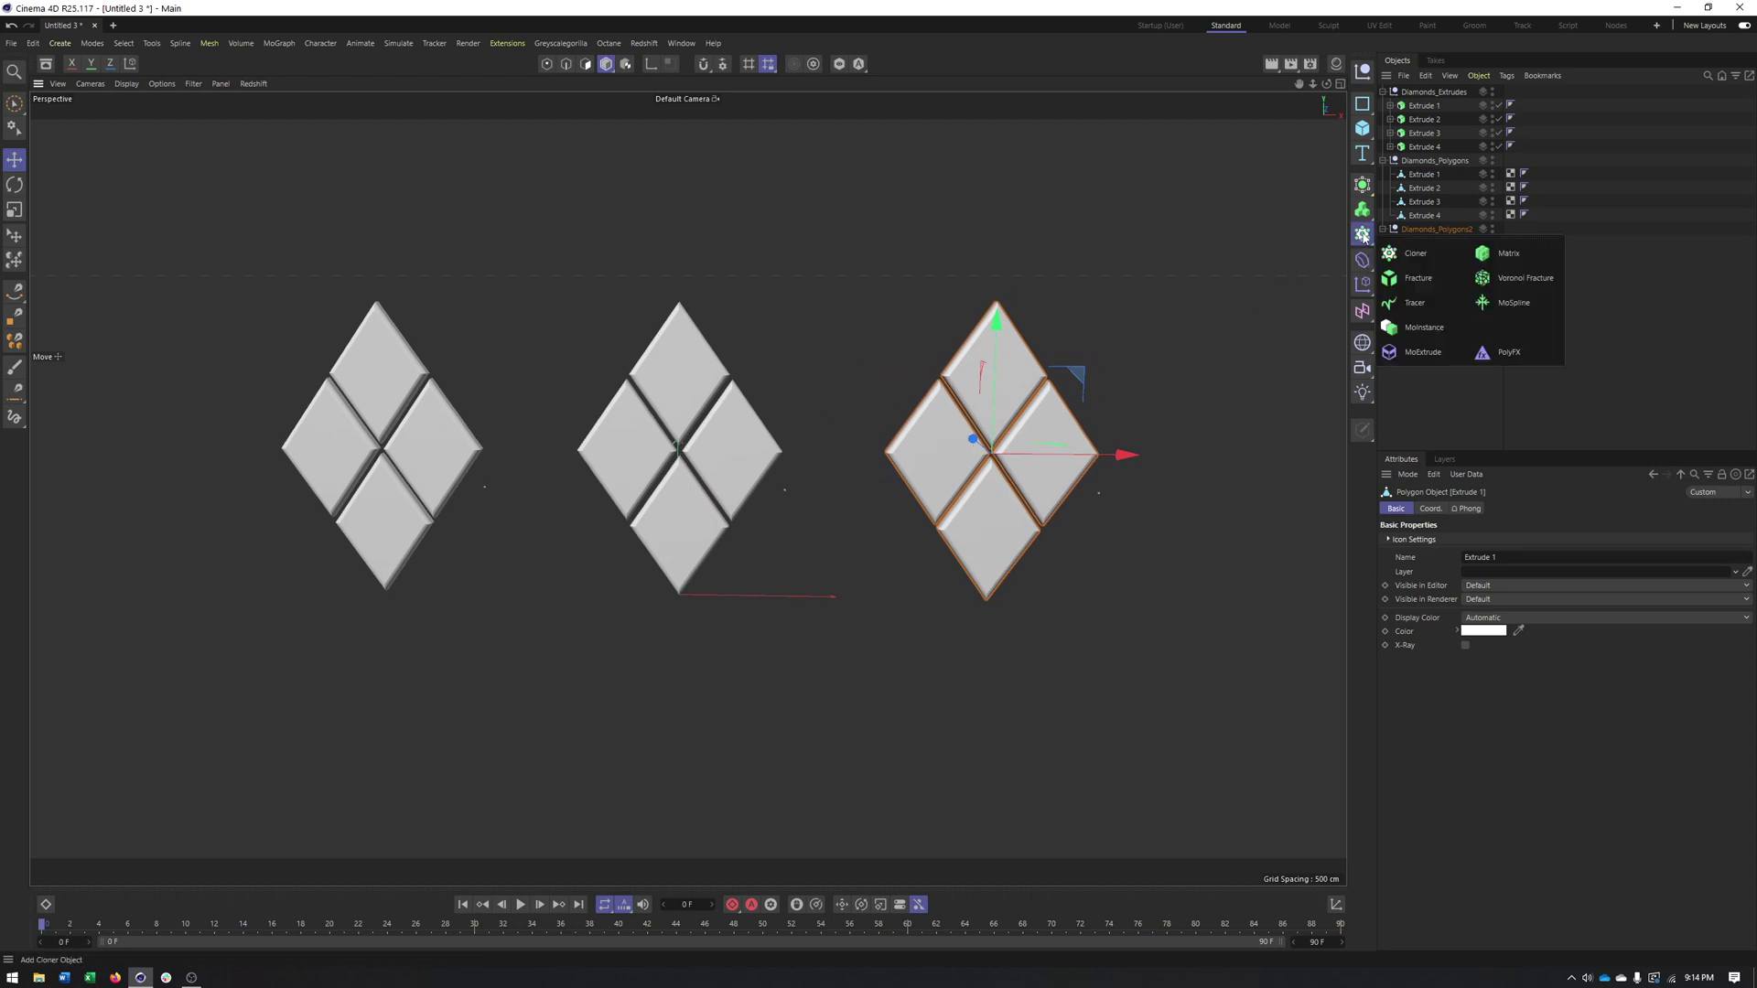
click(1449, 283)
drag(1416, 91, 1408, 100)
ctrl+drag(1412, 105, 1412, 114)
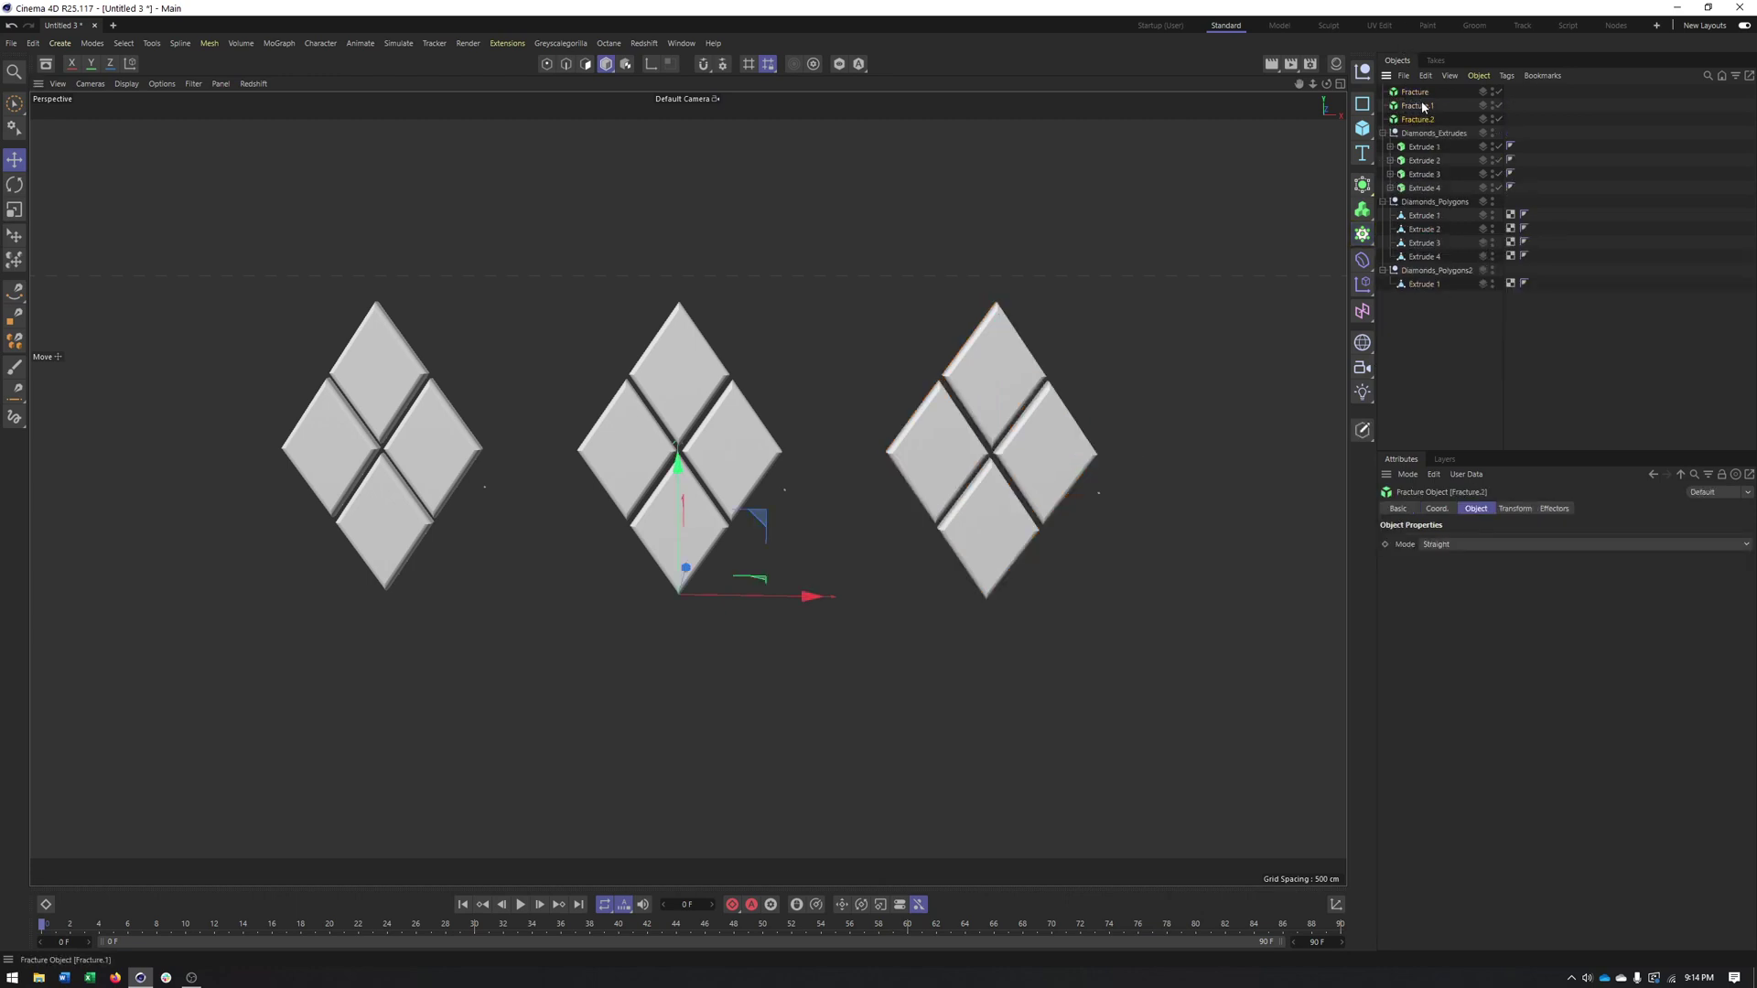
Step: Move the four Extrude objects from the Diamonds_Extrudes group into the first Fracture object
click(1423, 148)
shift+click(1423, 188)
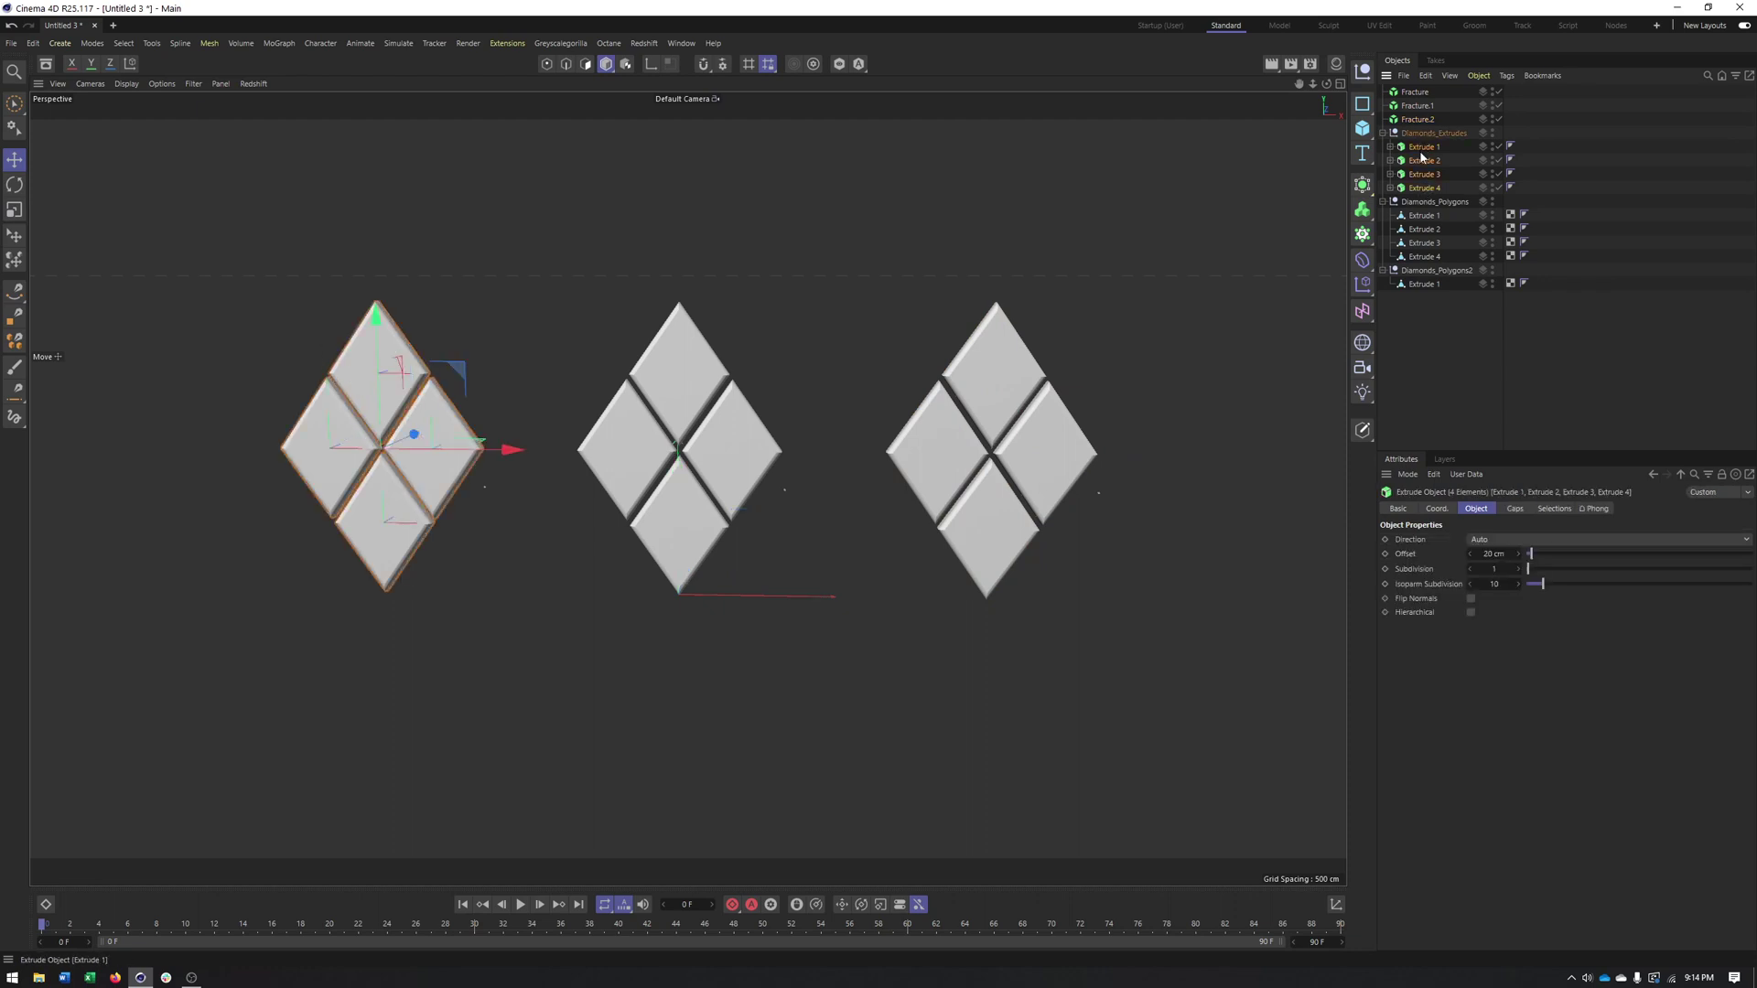
drag(1424, 165, 1427, 104)
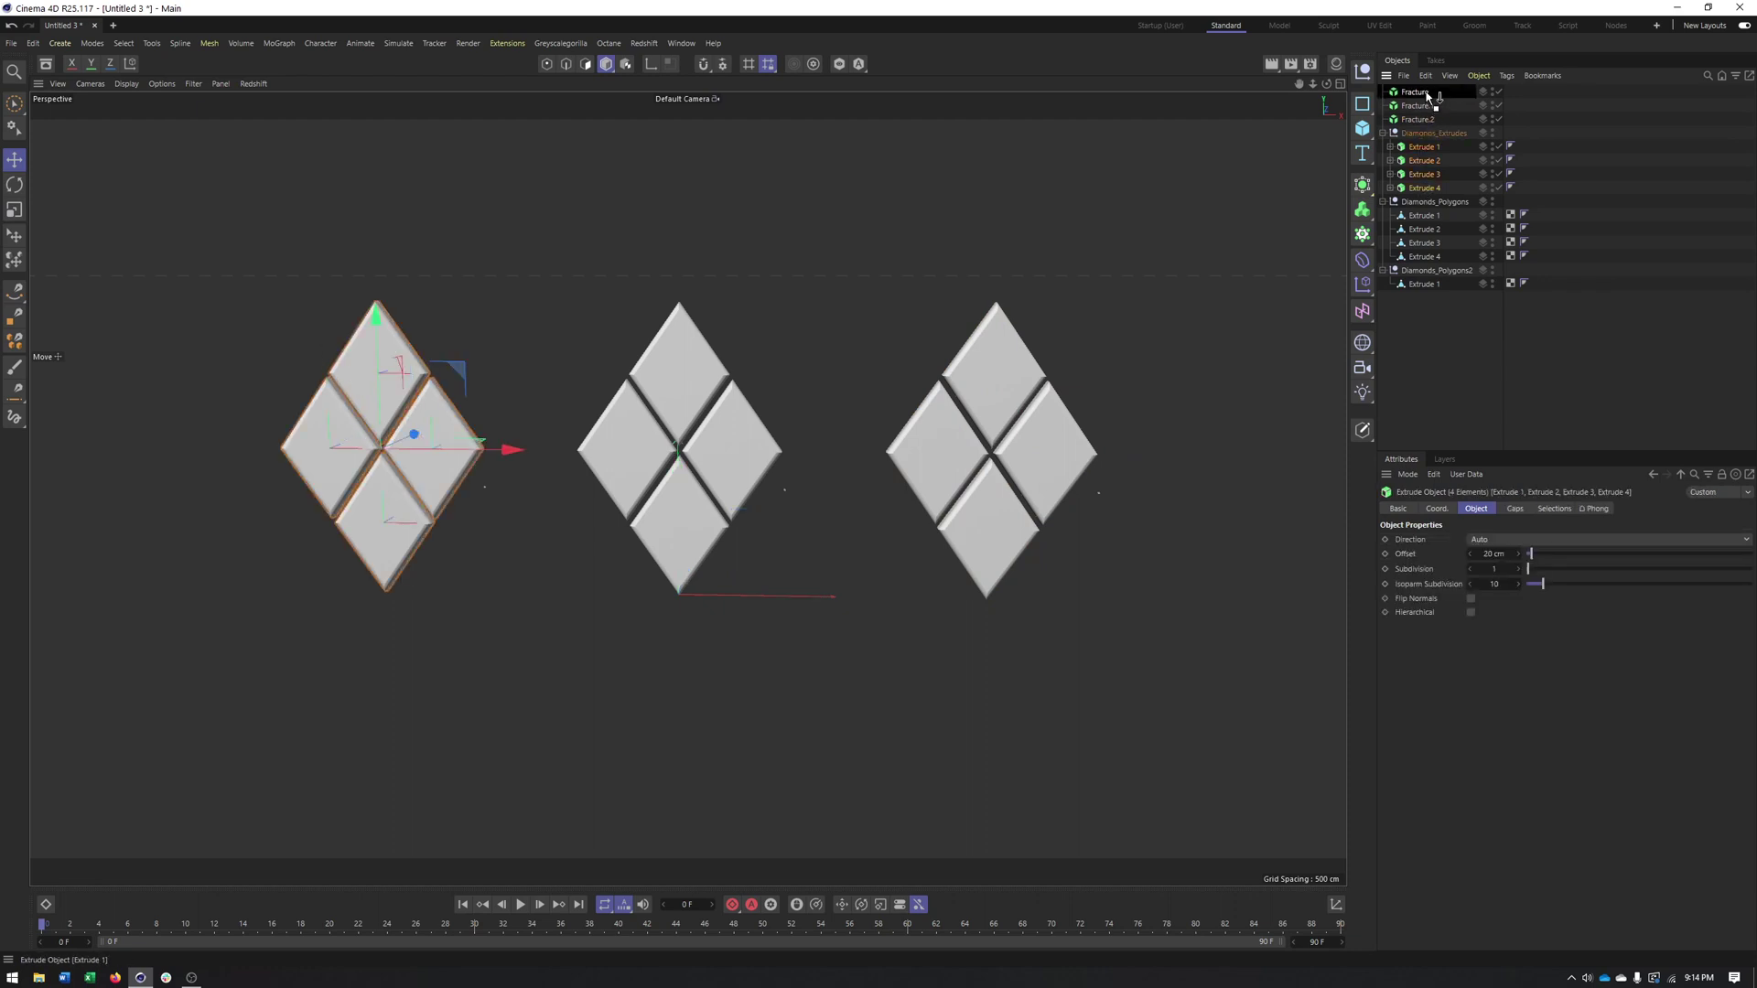
Step: Move the four Diamonds_Polygons objects into Fracture.1 and the single Diamonds_Polygons2 object into Fracture.2
click(1422, 216)
shift+click(1424, 257)
drag(1423, 229, 1417, 163)
click(1424, 283)
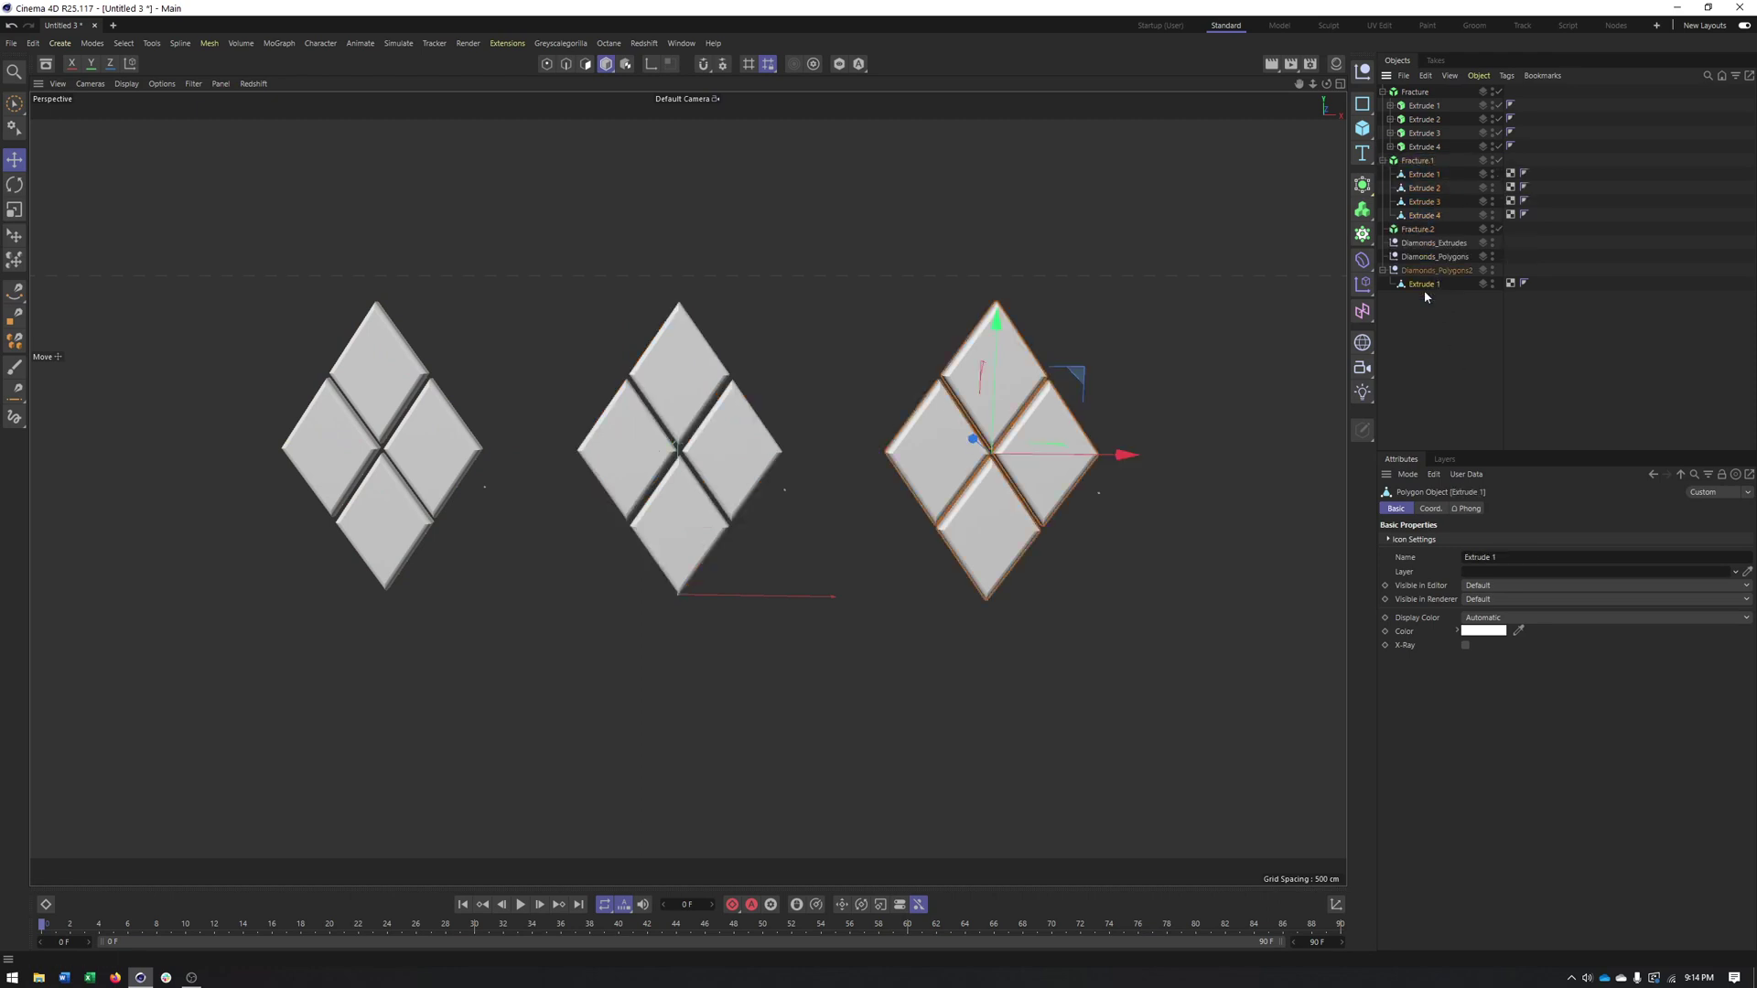
drag(1430, 251, 1427, 232)
Step: Delete the three emptied nulls Diamonds_Extrudes, Diamonds_Polygons and Diamonds_Polygons2
click(1430, 258)
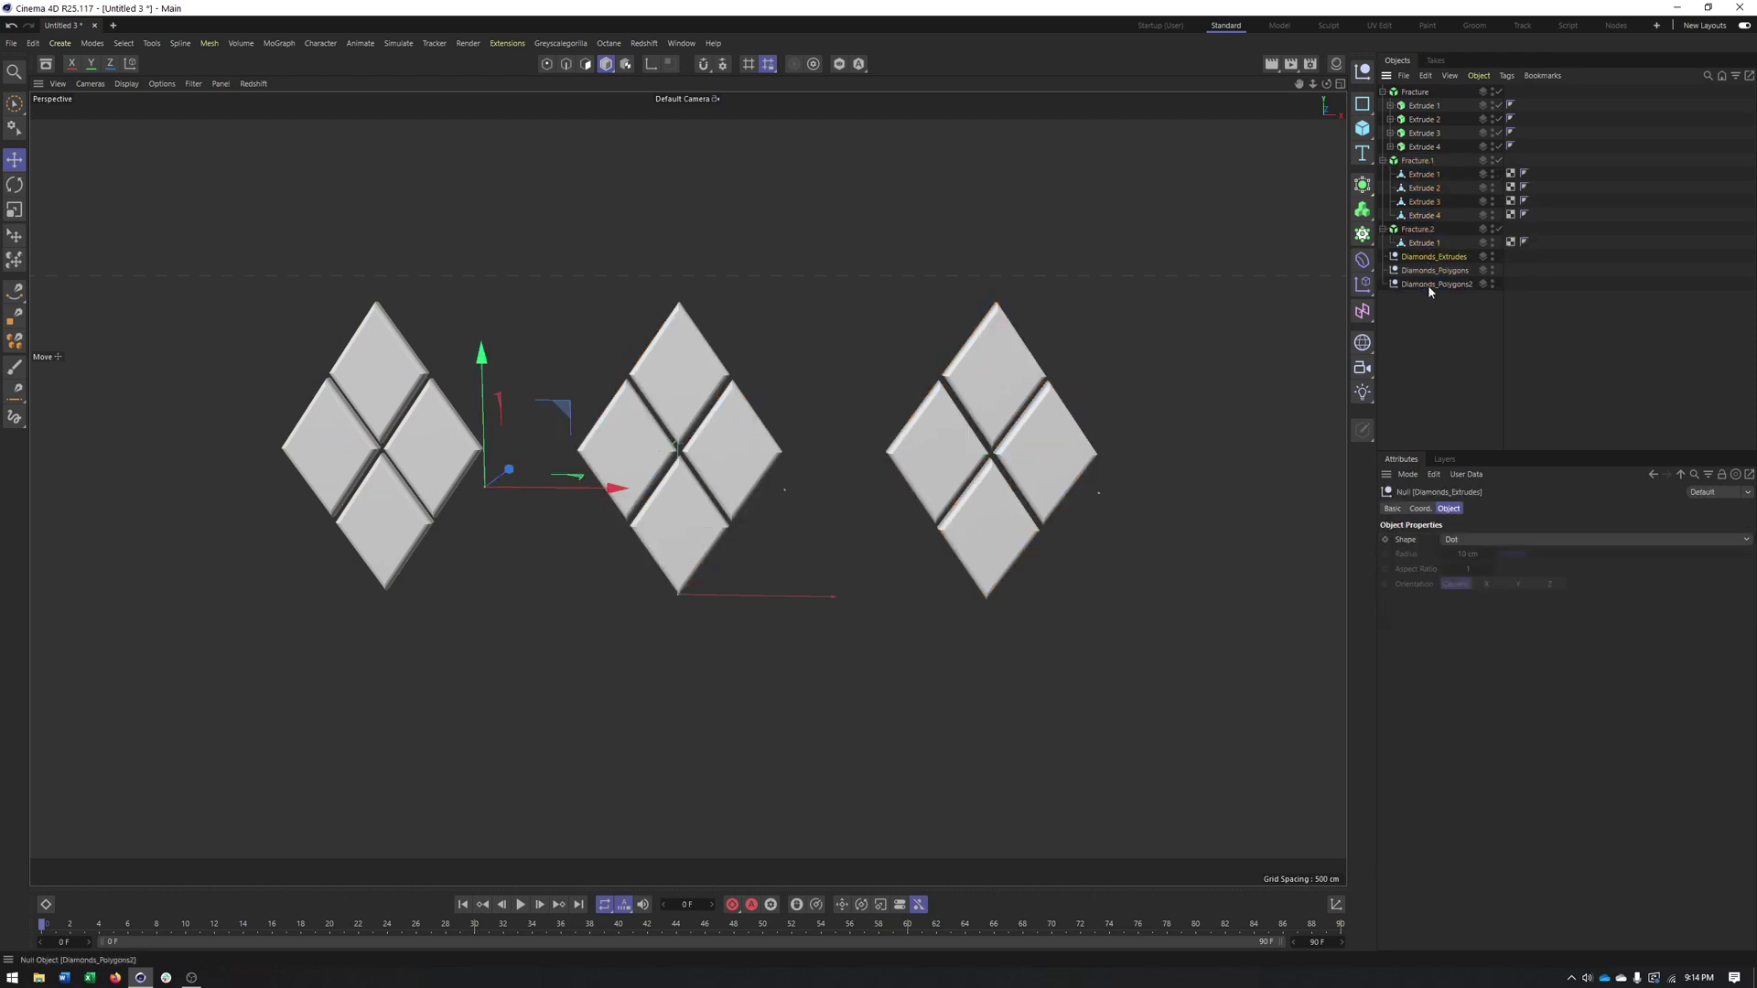
shift+click(1430, 285)
key(Delete)
Step: Rename the Fracture holding the single polygon object as Fracture_poly2
double_click(1419, 229)
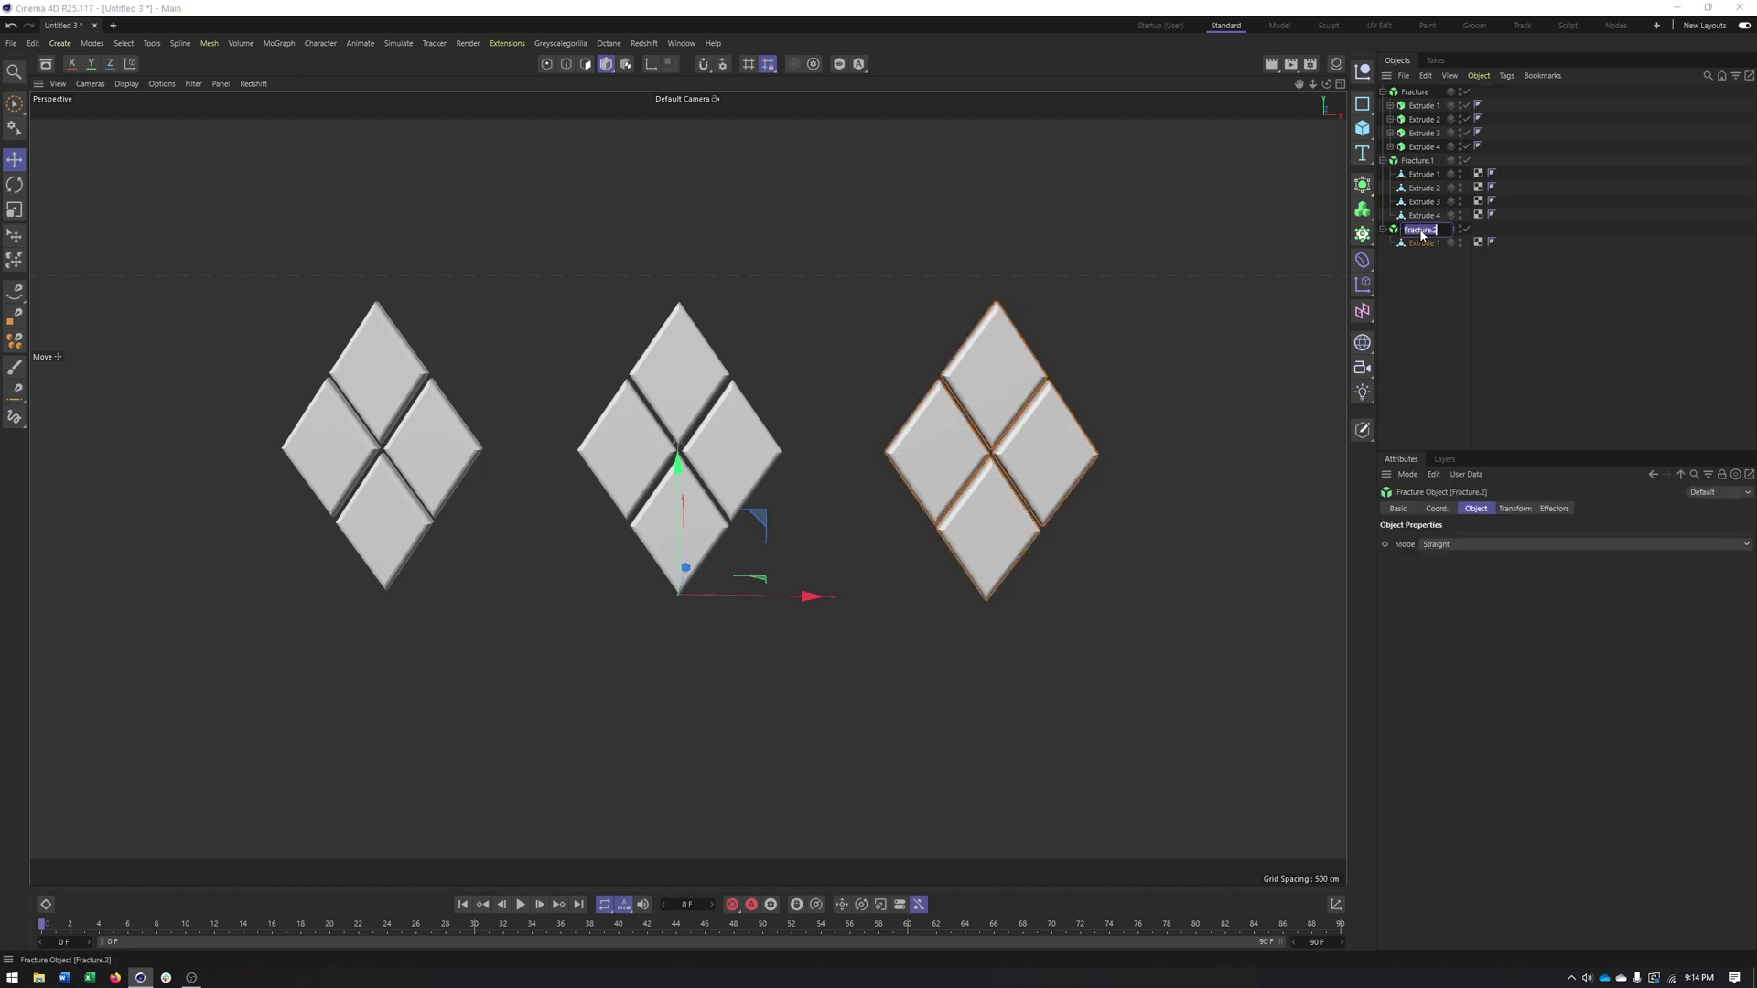
click(1440, 229)
text(_poly)
Step: Rename the Fracture holding the four polygon objects as Fracture_Poly1
key(Up)
key(Up)
key(Up)
key(Up)
key(Up)
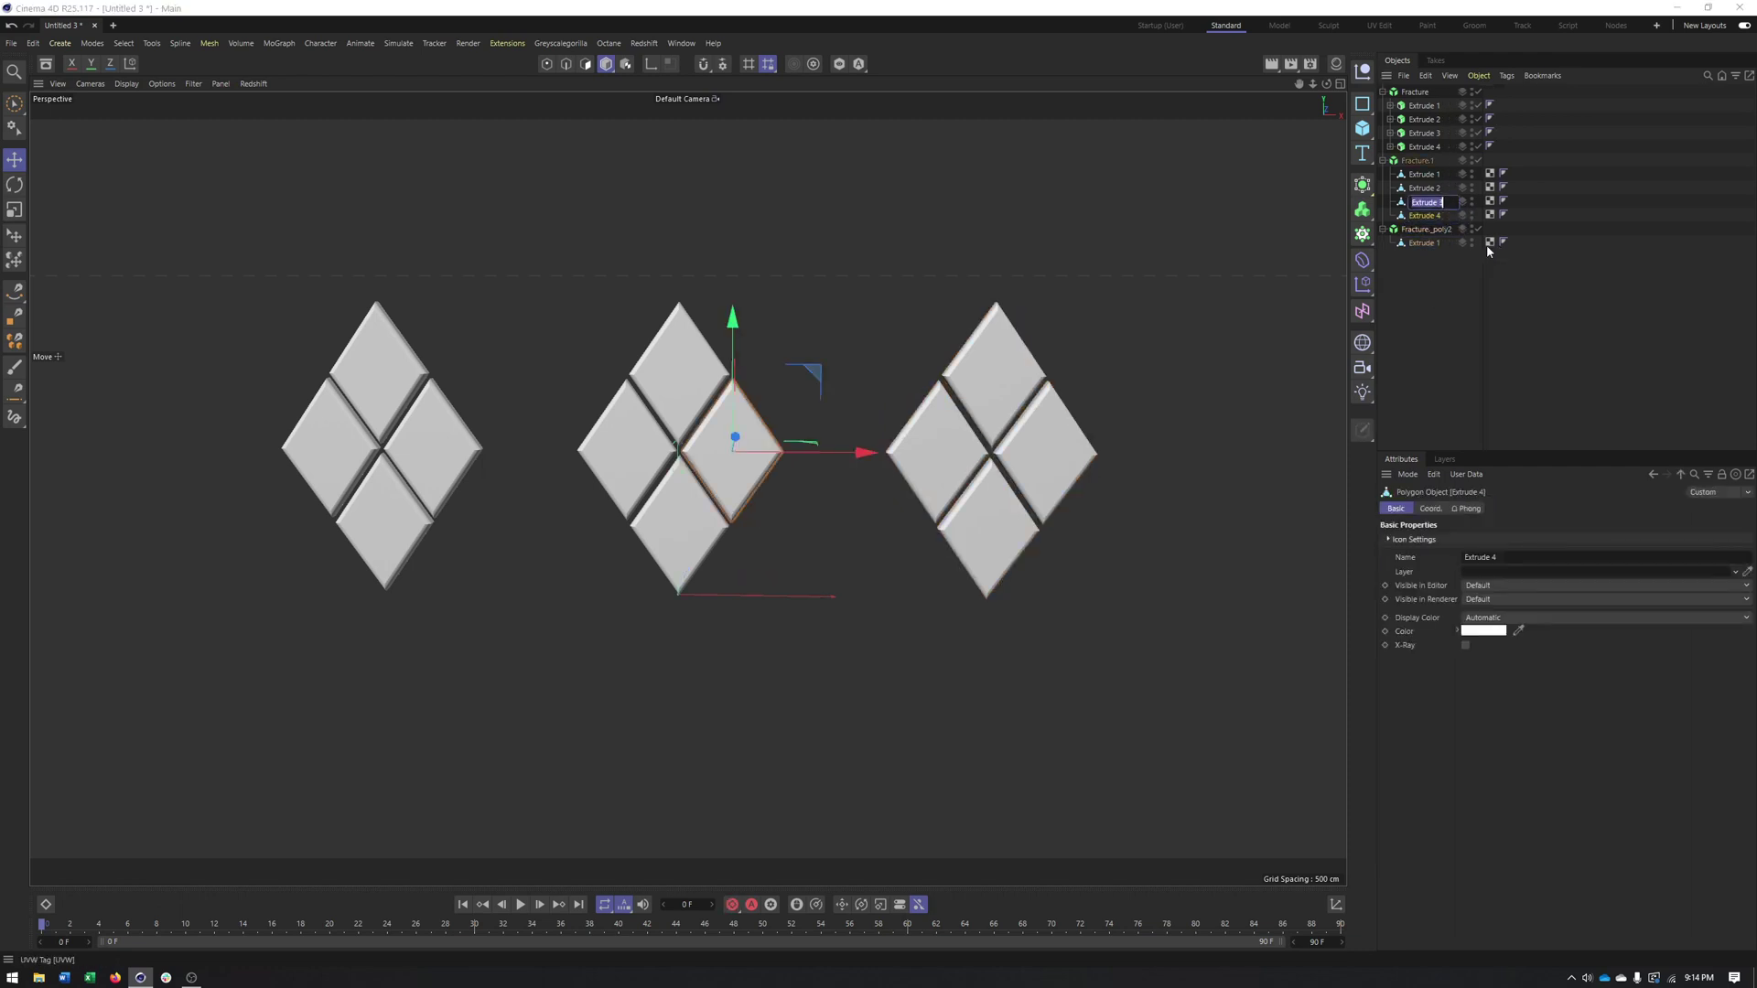
key(Right)
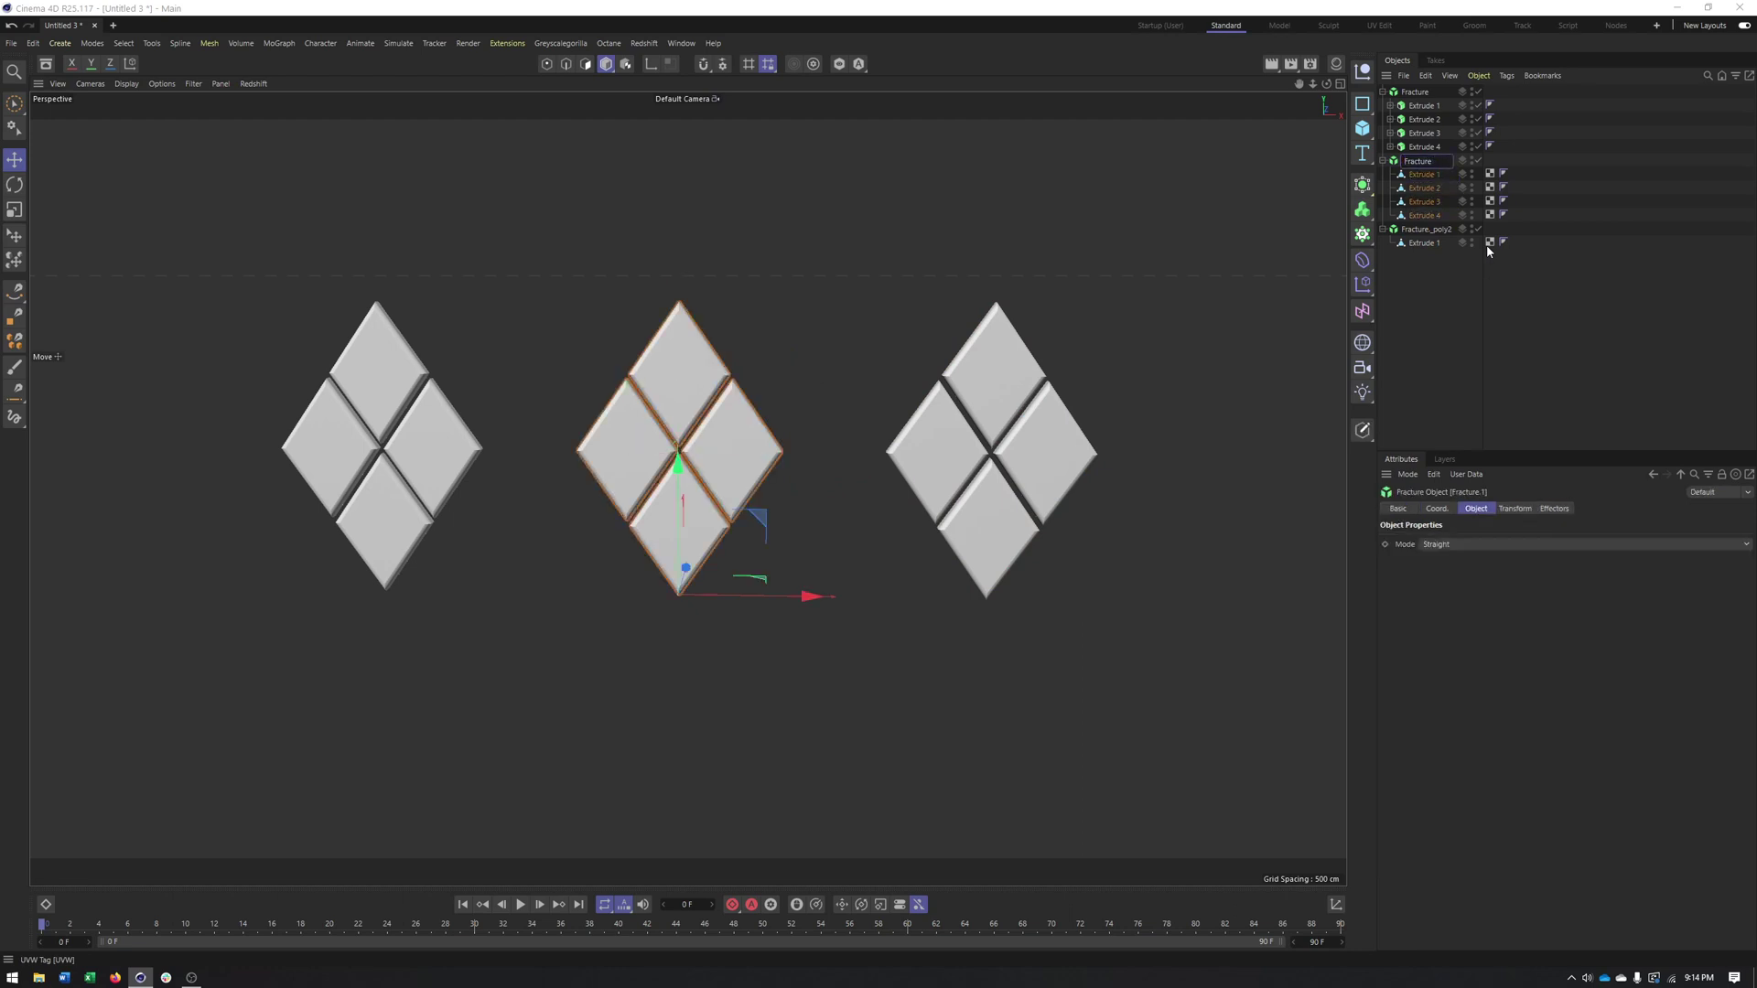
text(_Poly1)
Step: Rename the Fracture holding the four Extrude objects as Fracture_Extrudes
key(shift+Tab)
text(_)
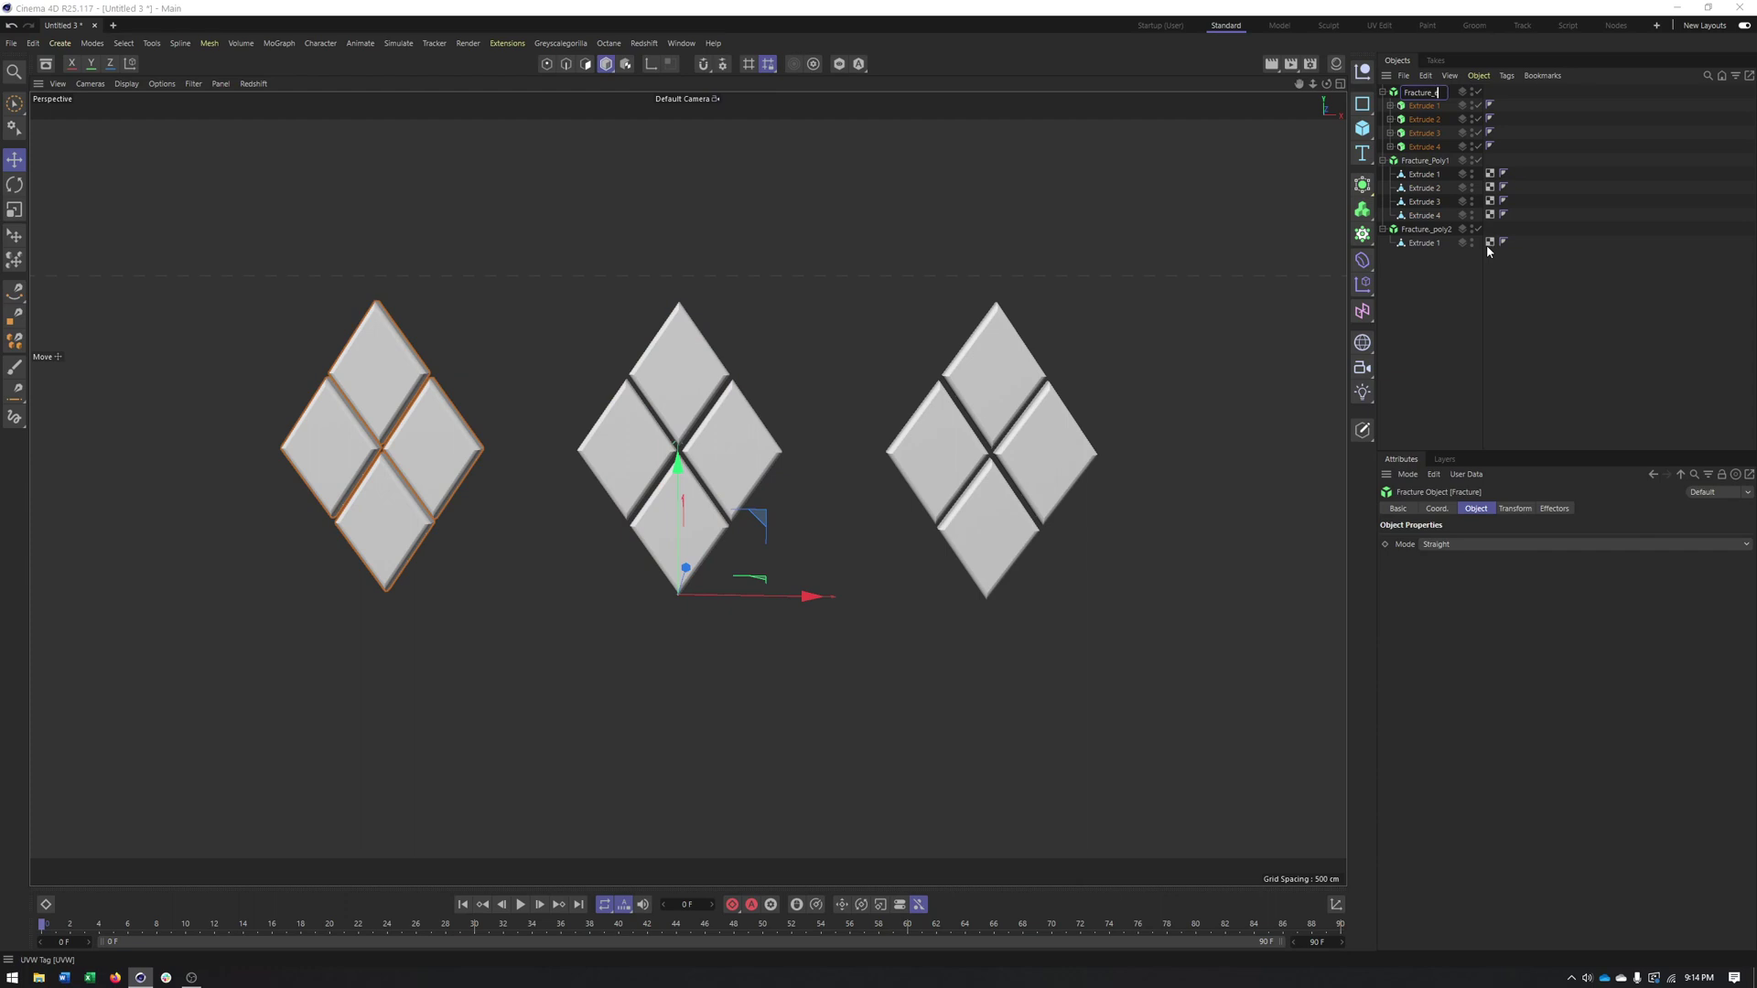
text(extrue)
text(e)
key(BackSpace)
key(Return)
Step: Examine the child objects of Fracture_Extrudes, Fracture_Poly1 and Fracture_poly2 one after another
alt+middle_drag(522, 567, 547, 578)
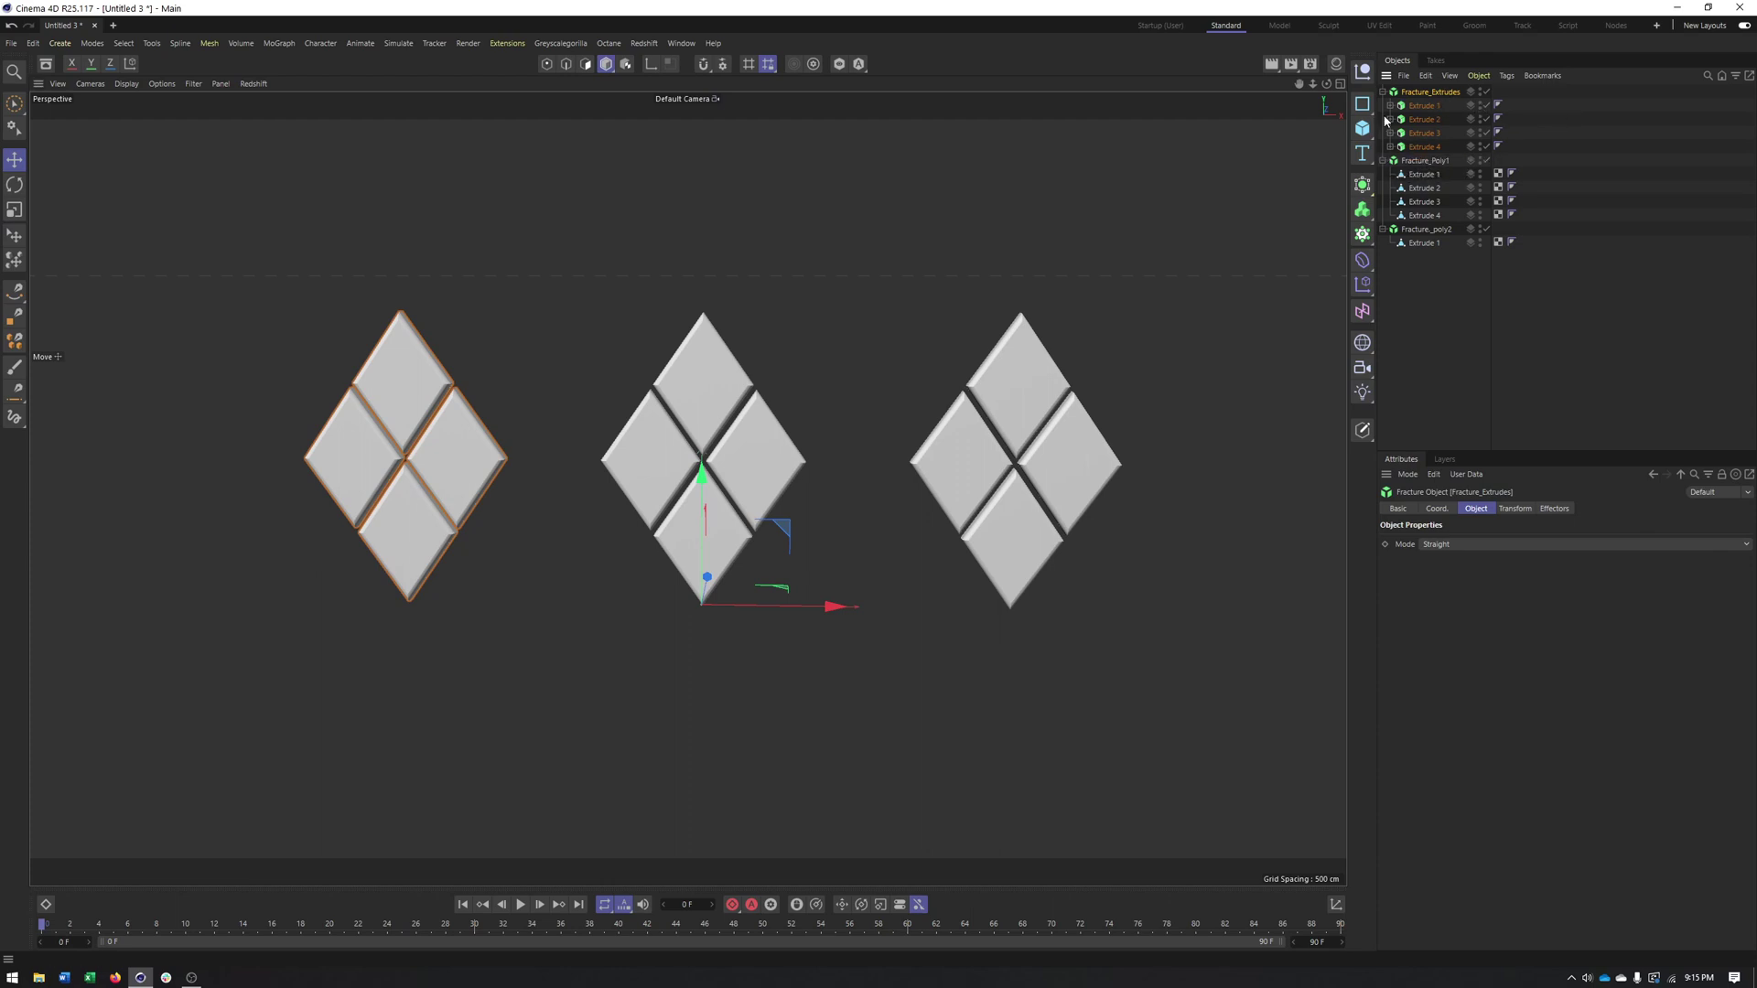
click(1423, 106)
click(1423, 119)
click(1423, 133)
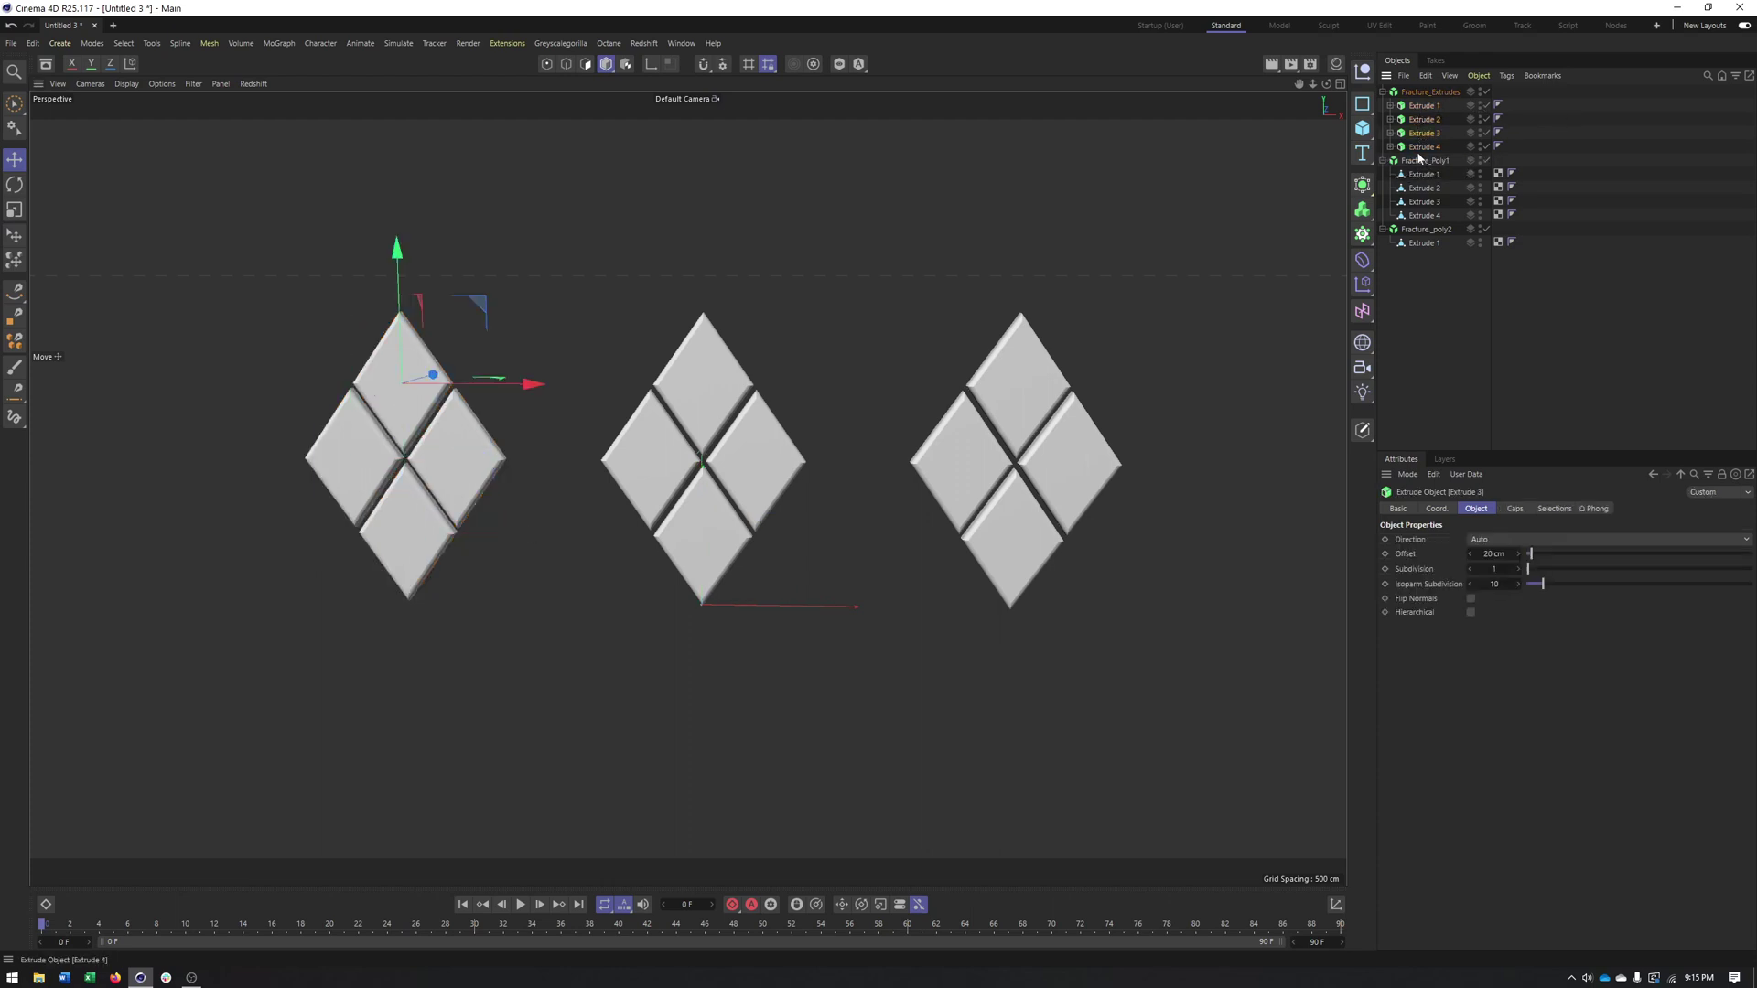
click(1423, 147)
click(1423, 188)
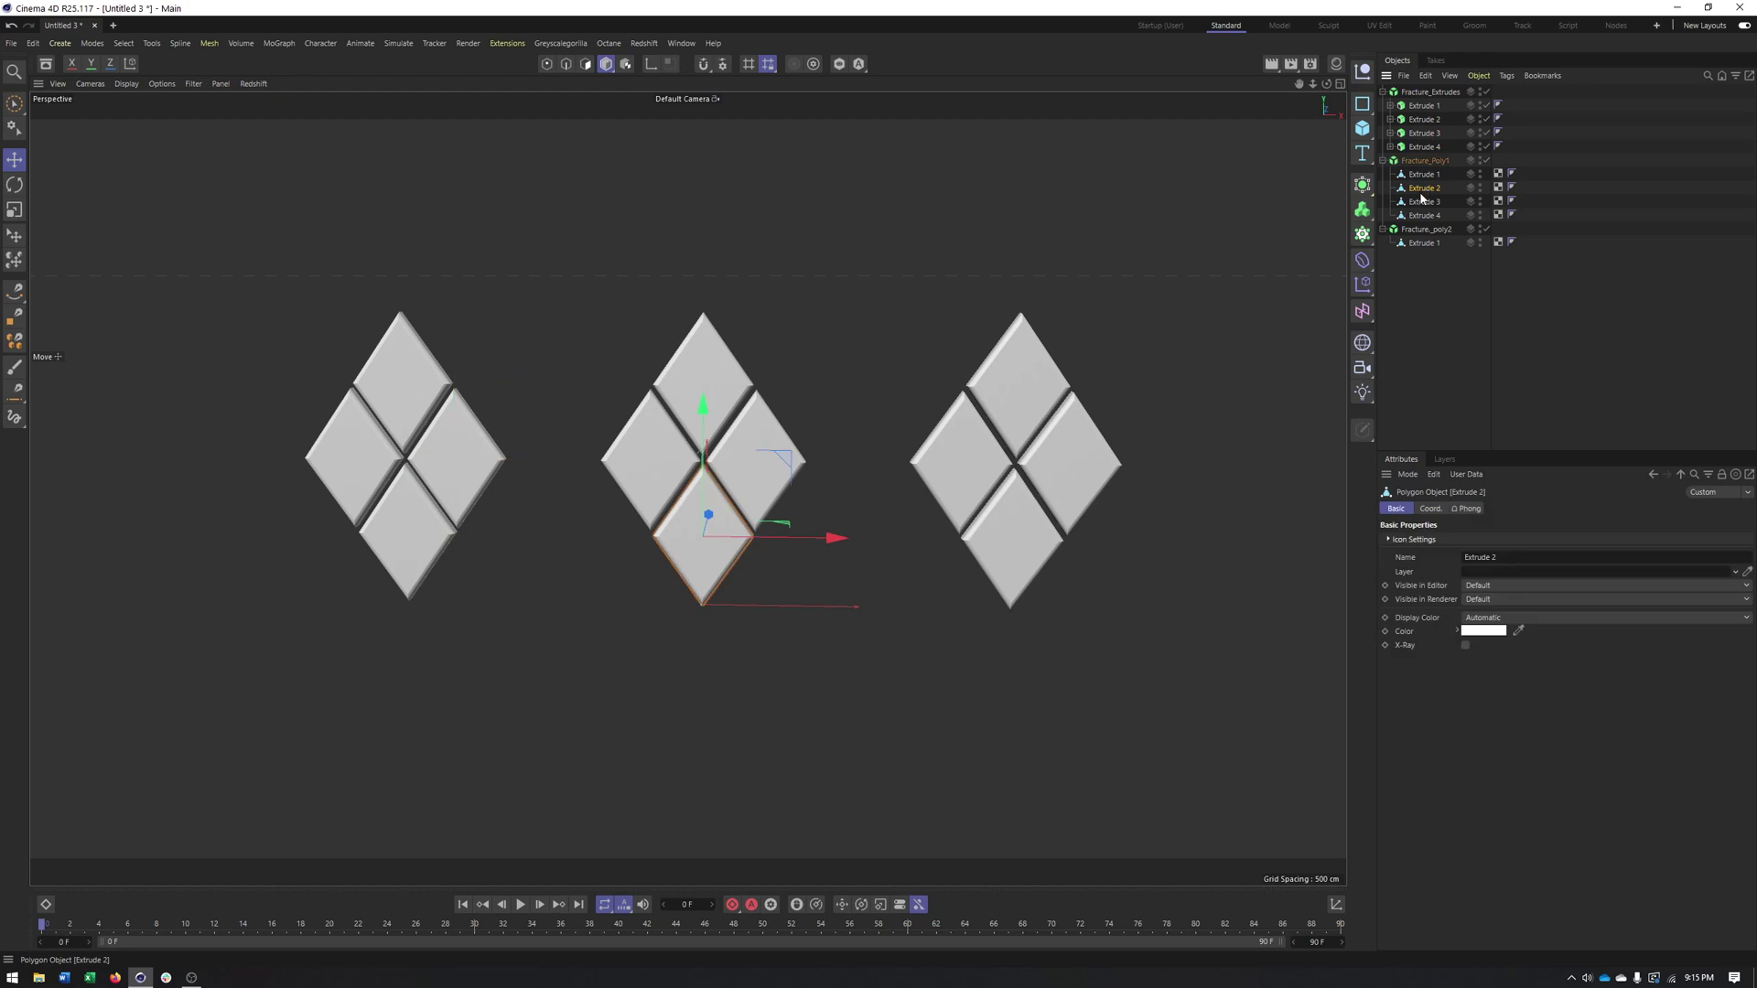
click(1424, 243)
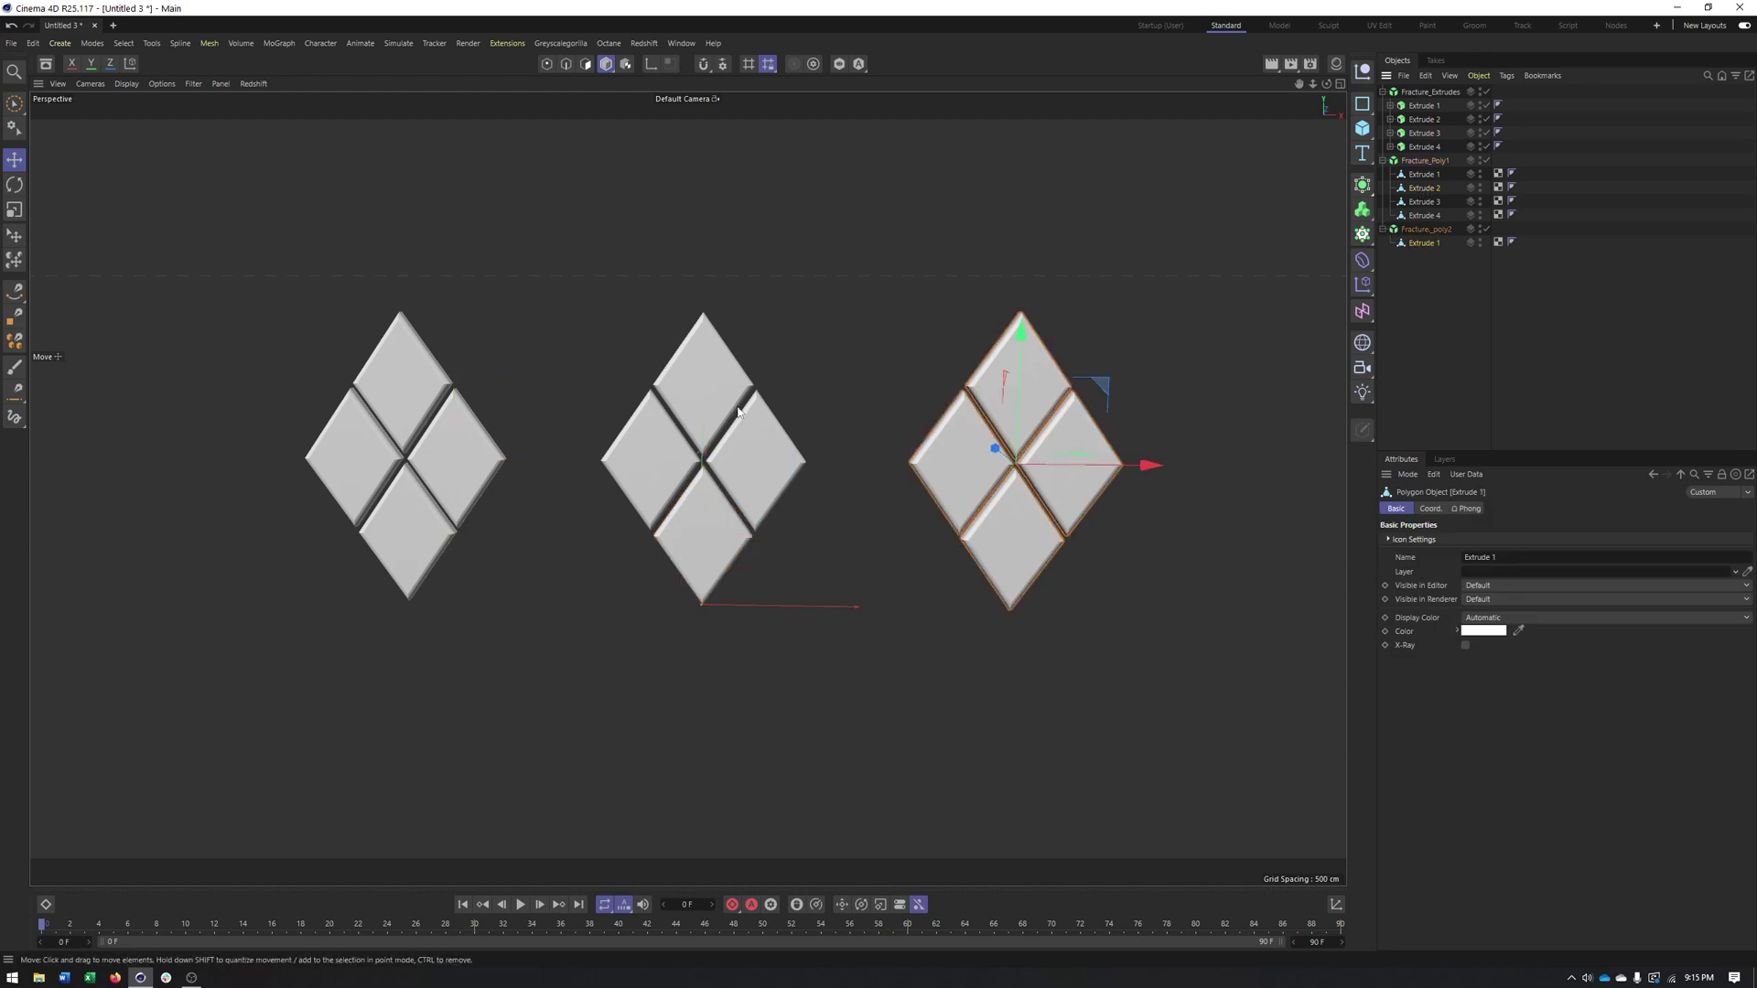
alt+drag(738, 413, 698, 412)
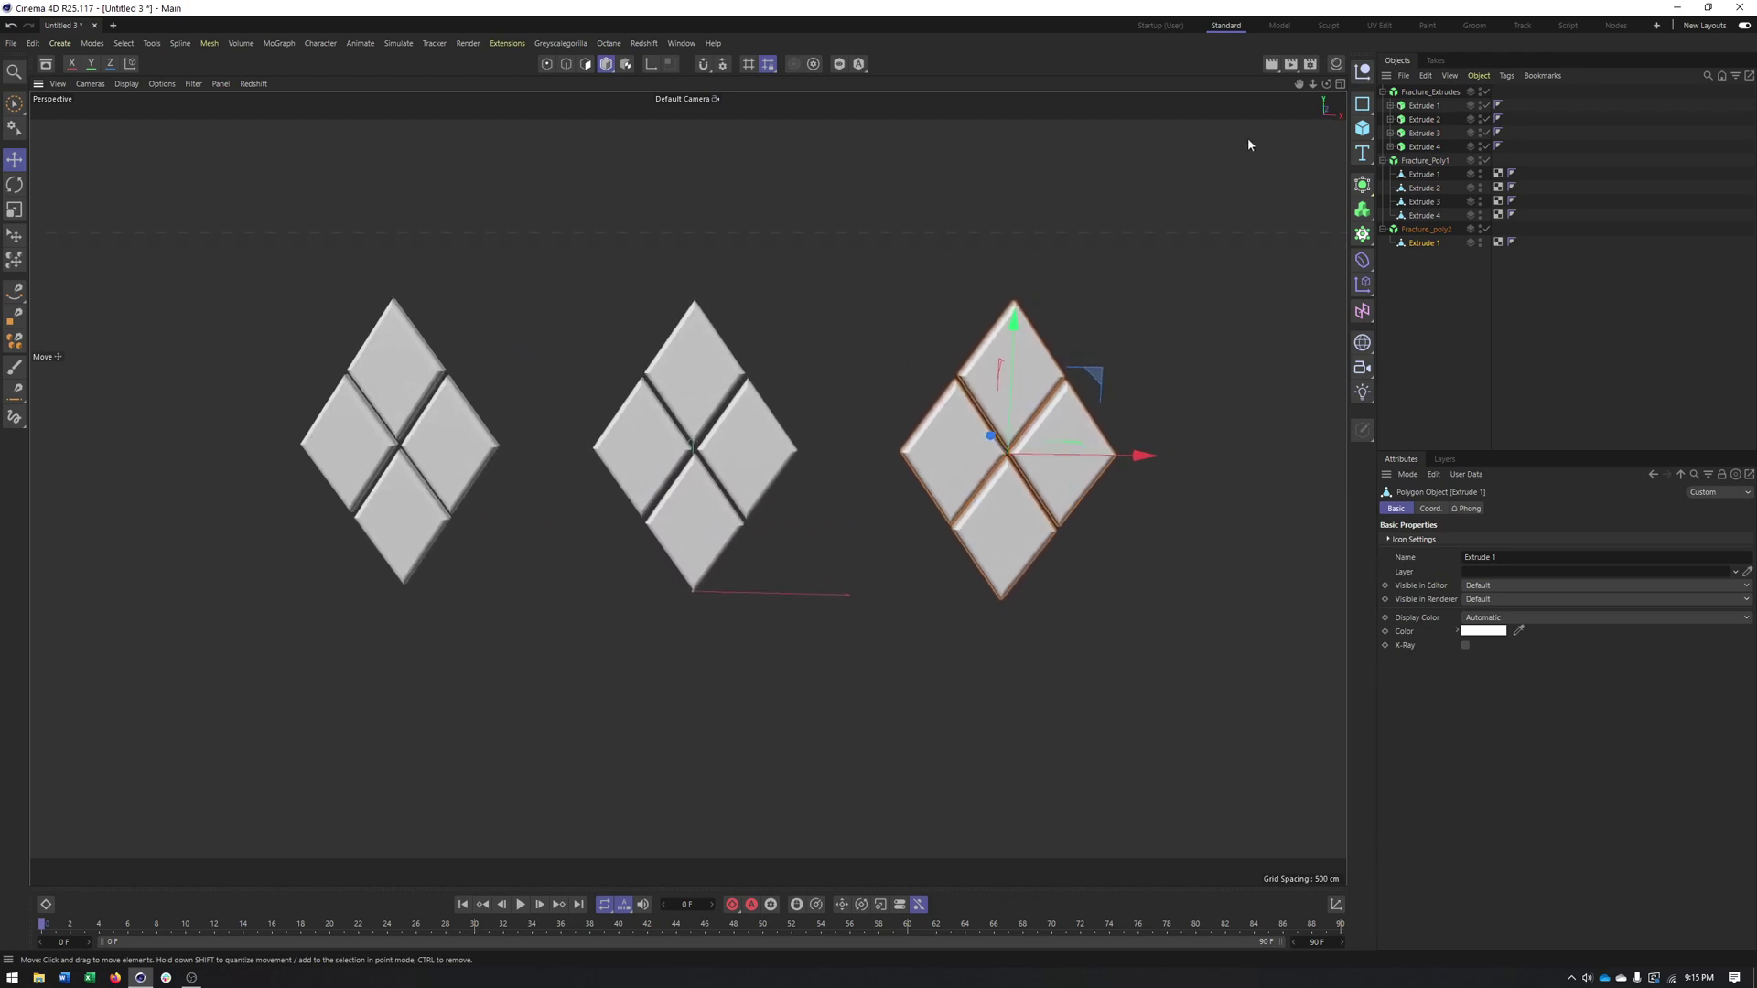
Step: Compare Extrude 1 in Fracture_Extrudes with the polygon object Extrude 1 in Fracture_Poly1
click(1421, 107)
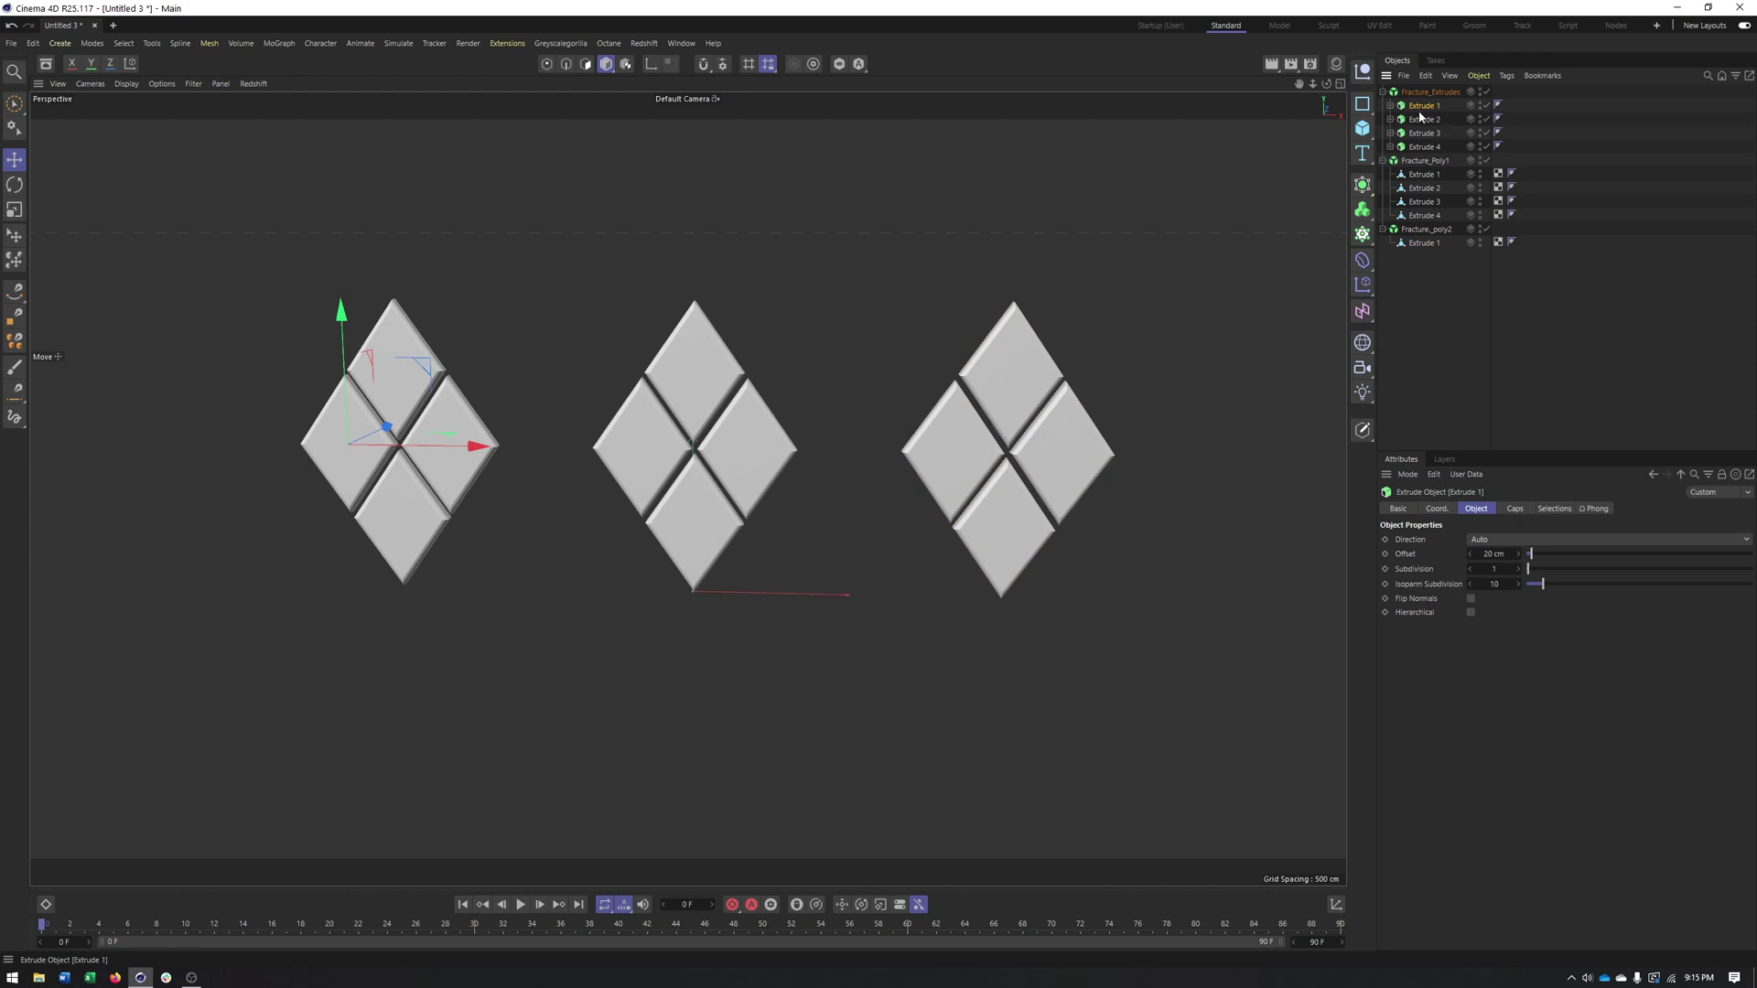
alt+middle_drag(1046, 333, 1149, 319)
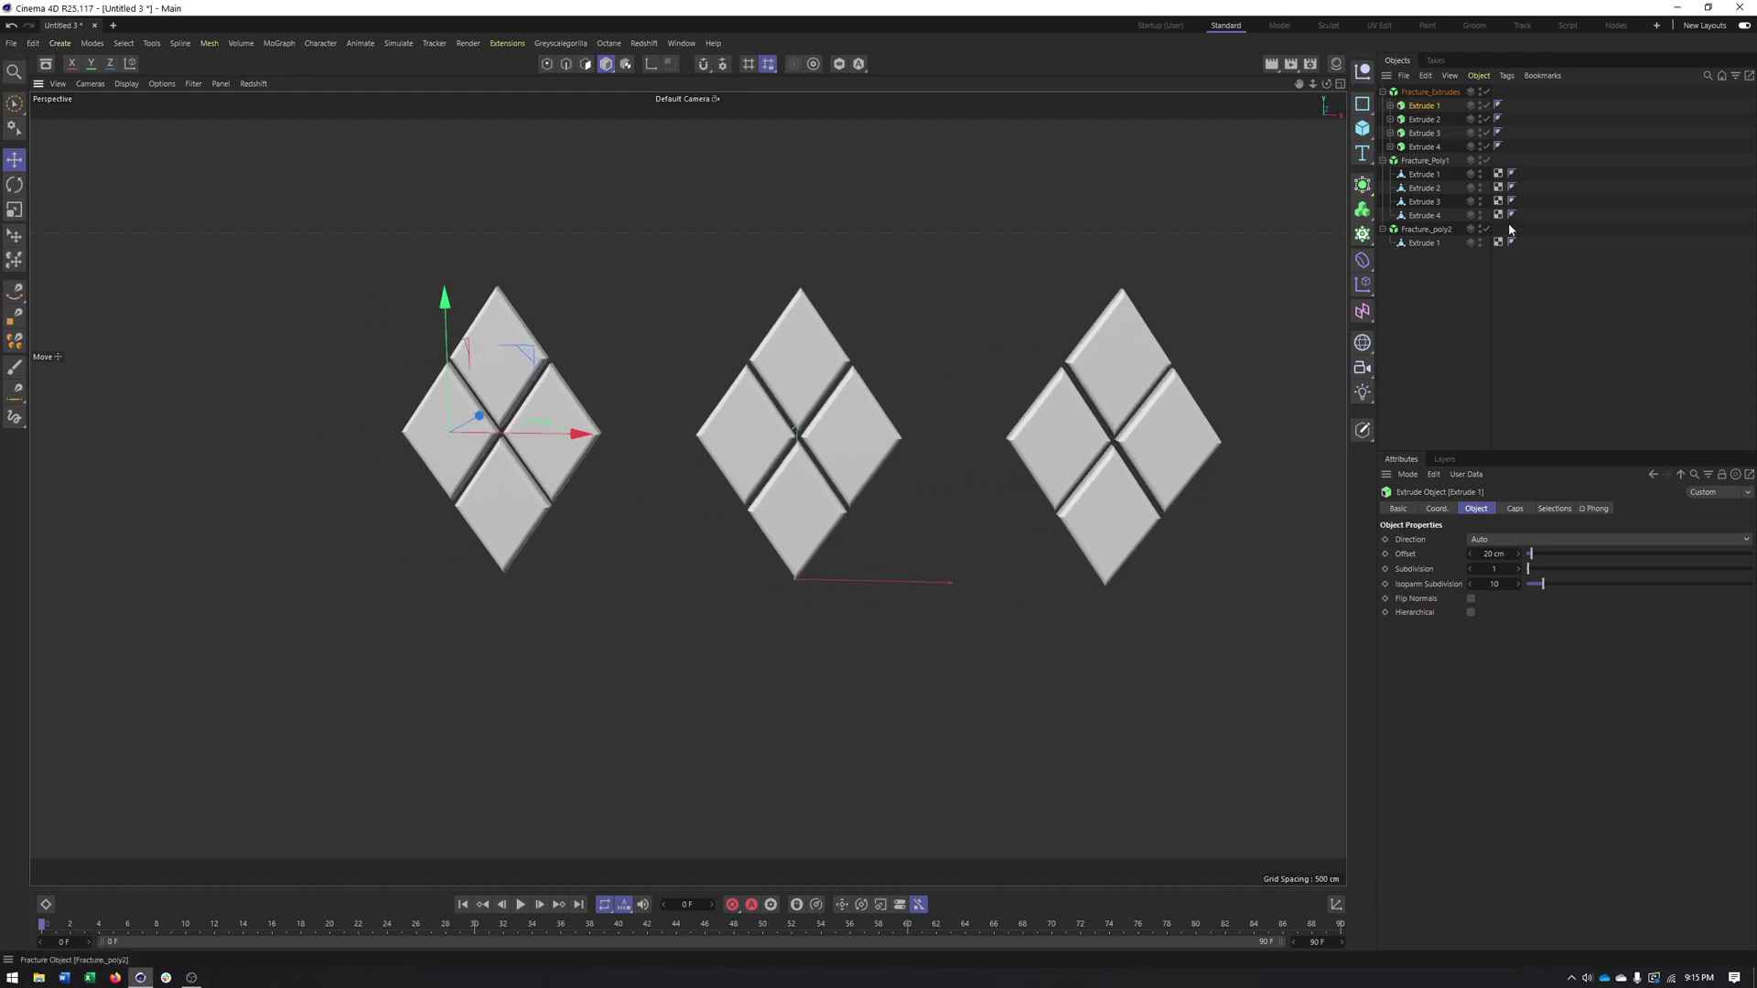
click(1425, 176)
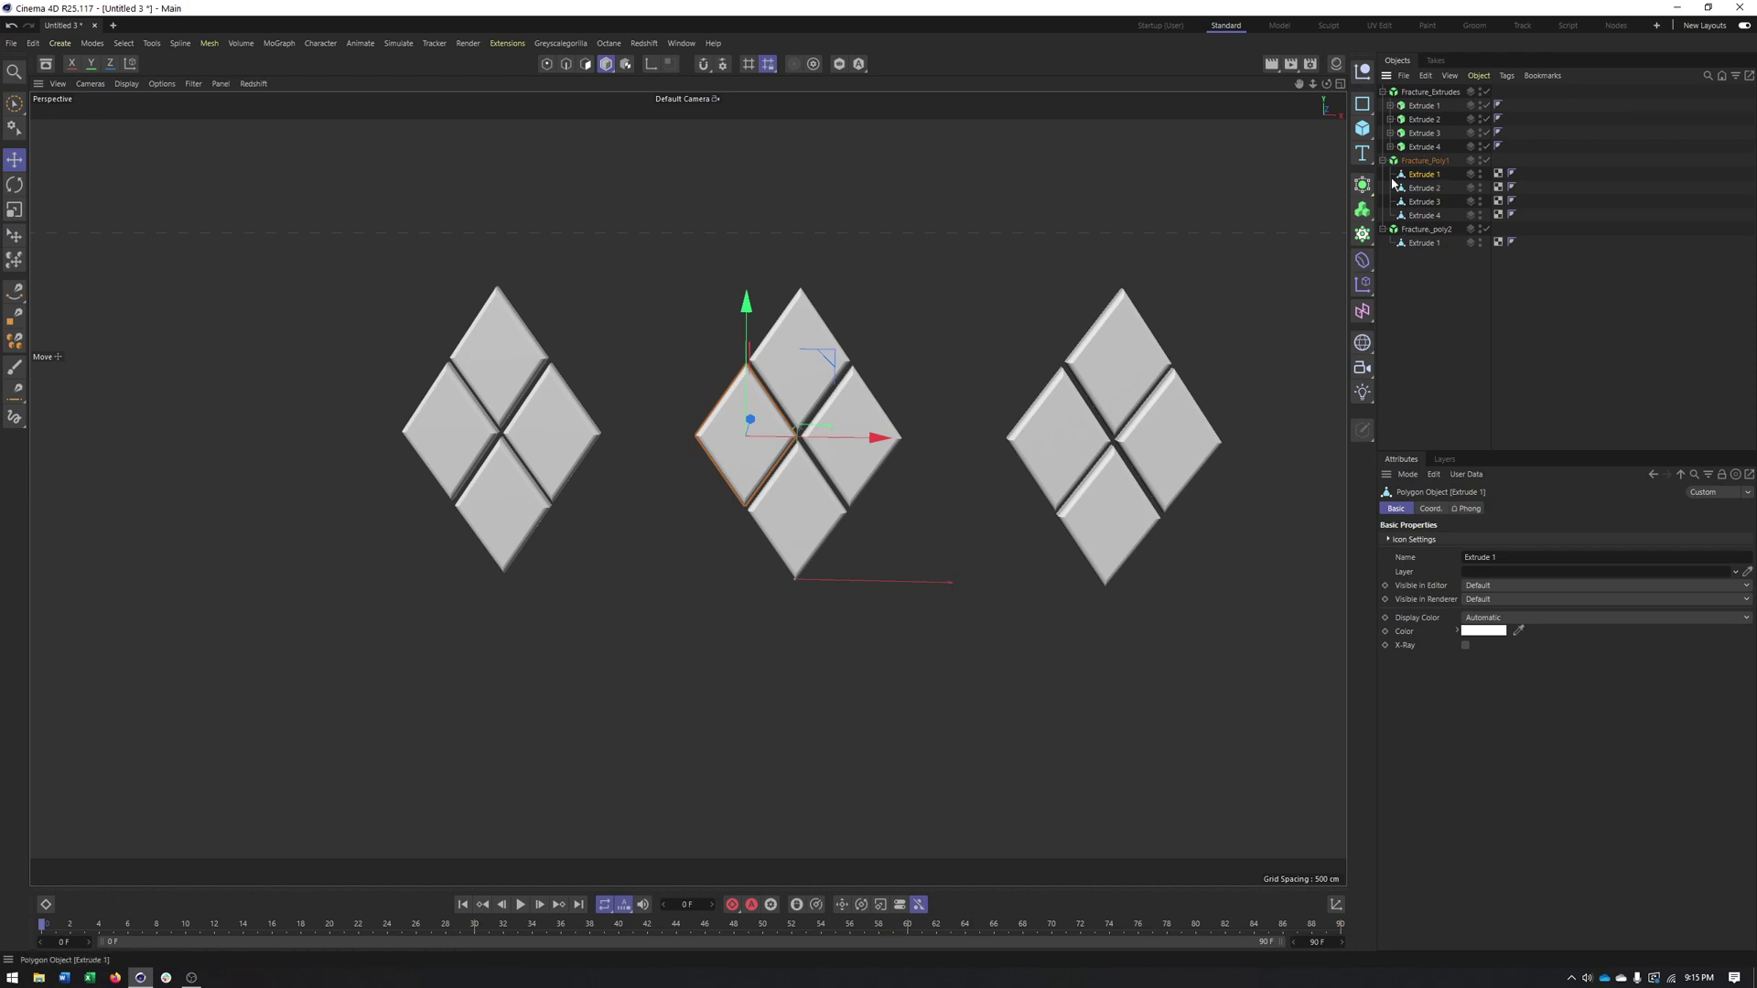
alt+middle_drag(918, 330, 889, 334)
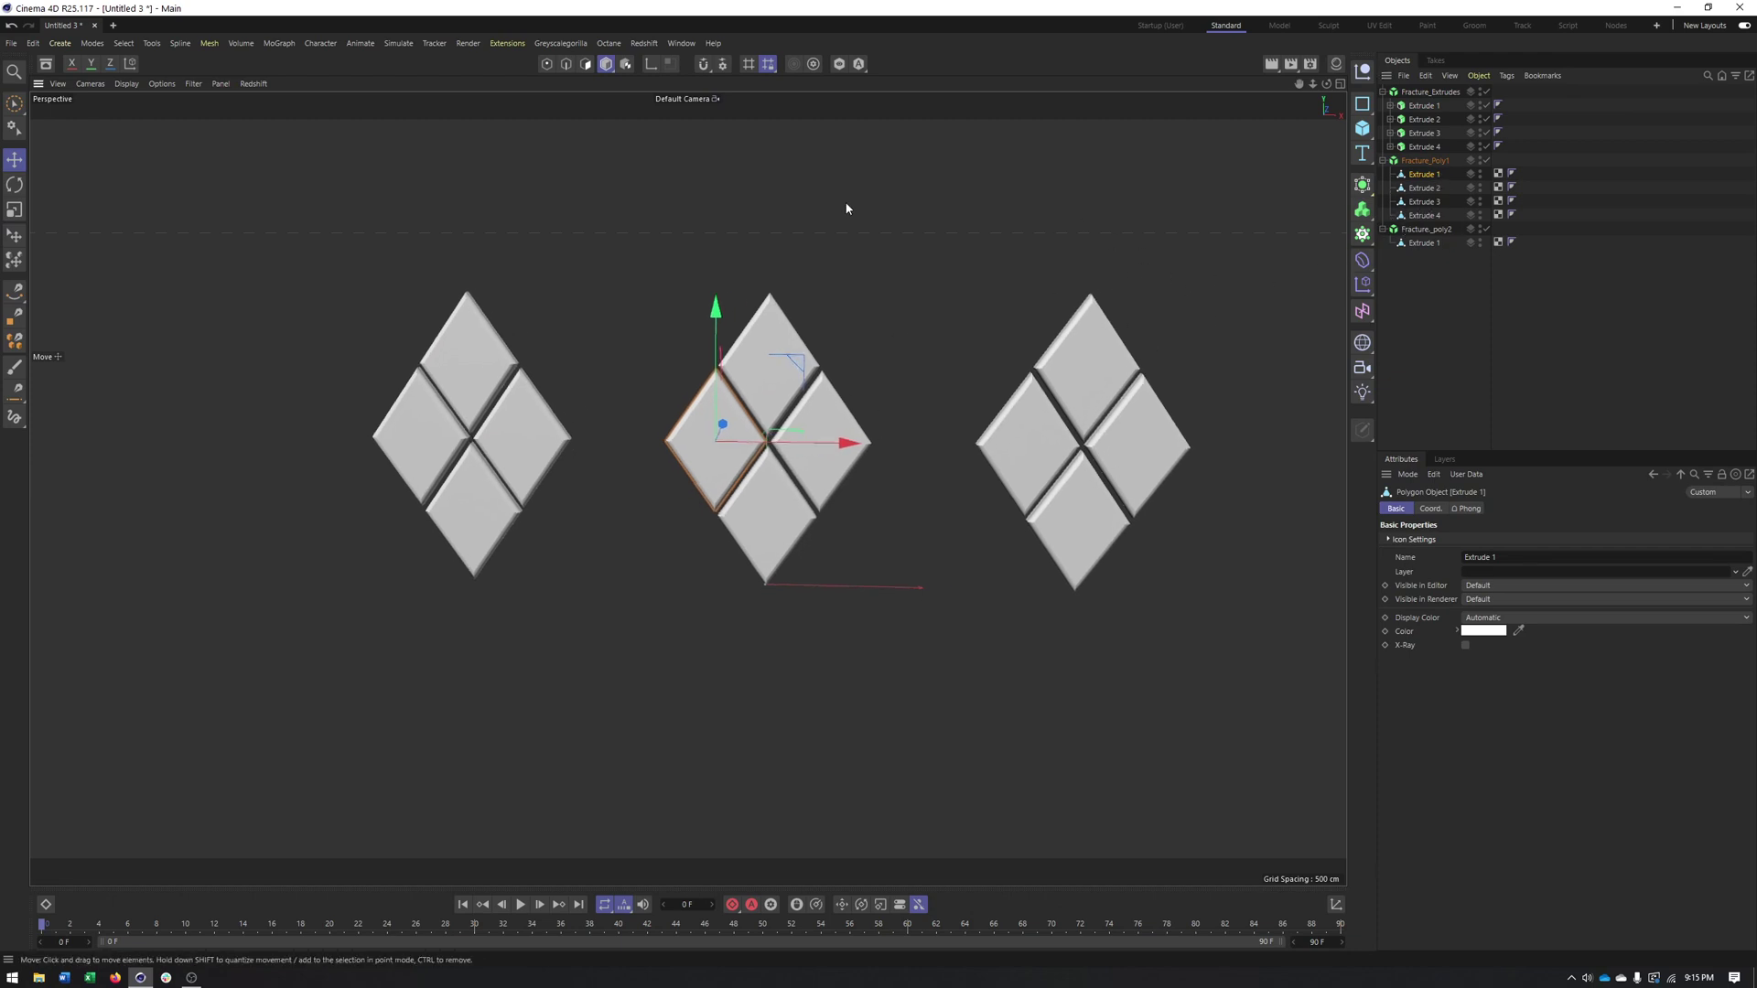
alt+middle_drag(833, 430, 808, 430)
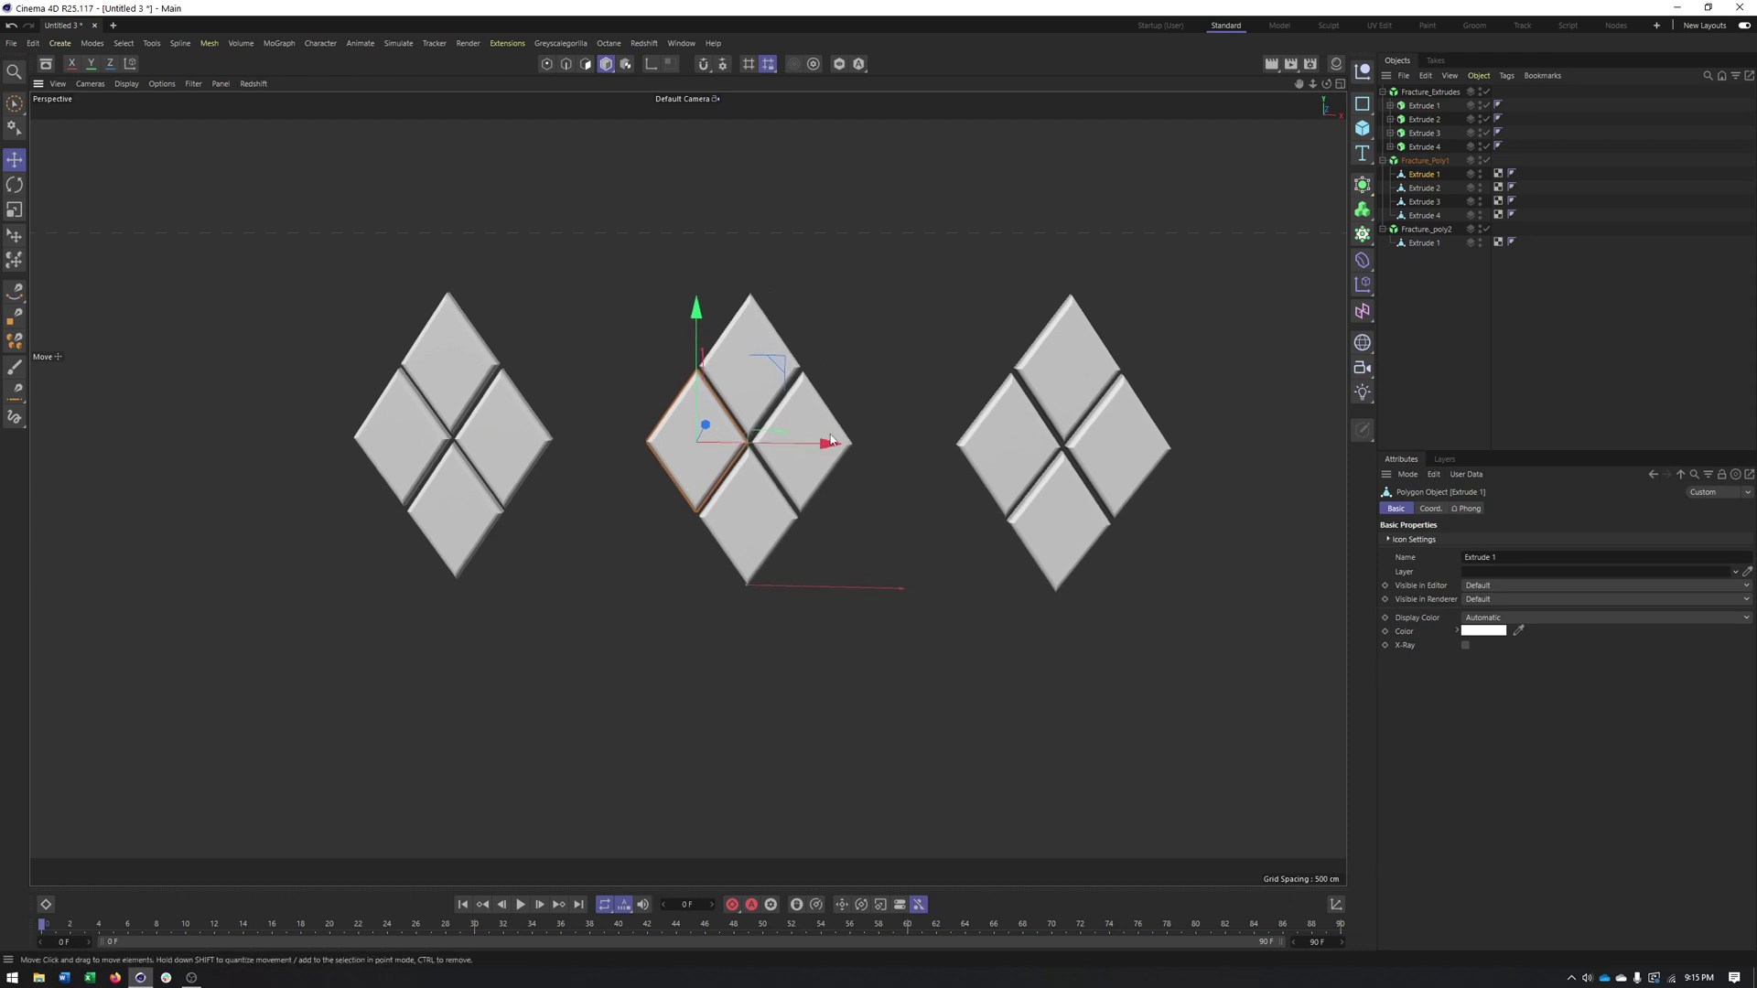
alt+middle_drag(852, 450, 642, 460)
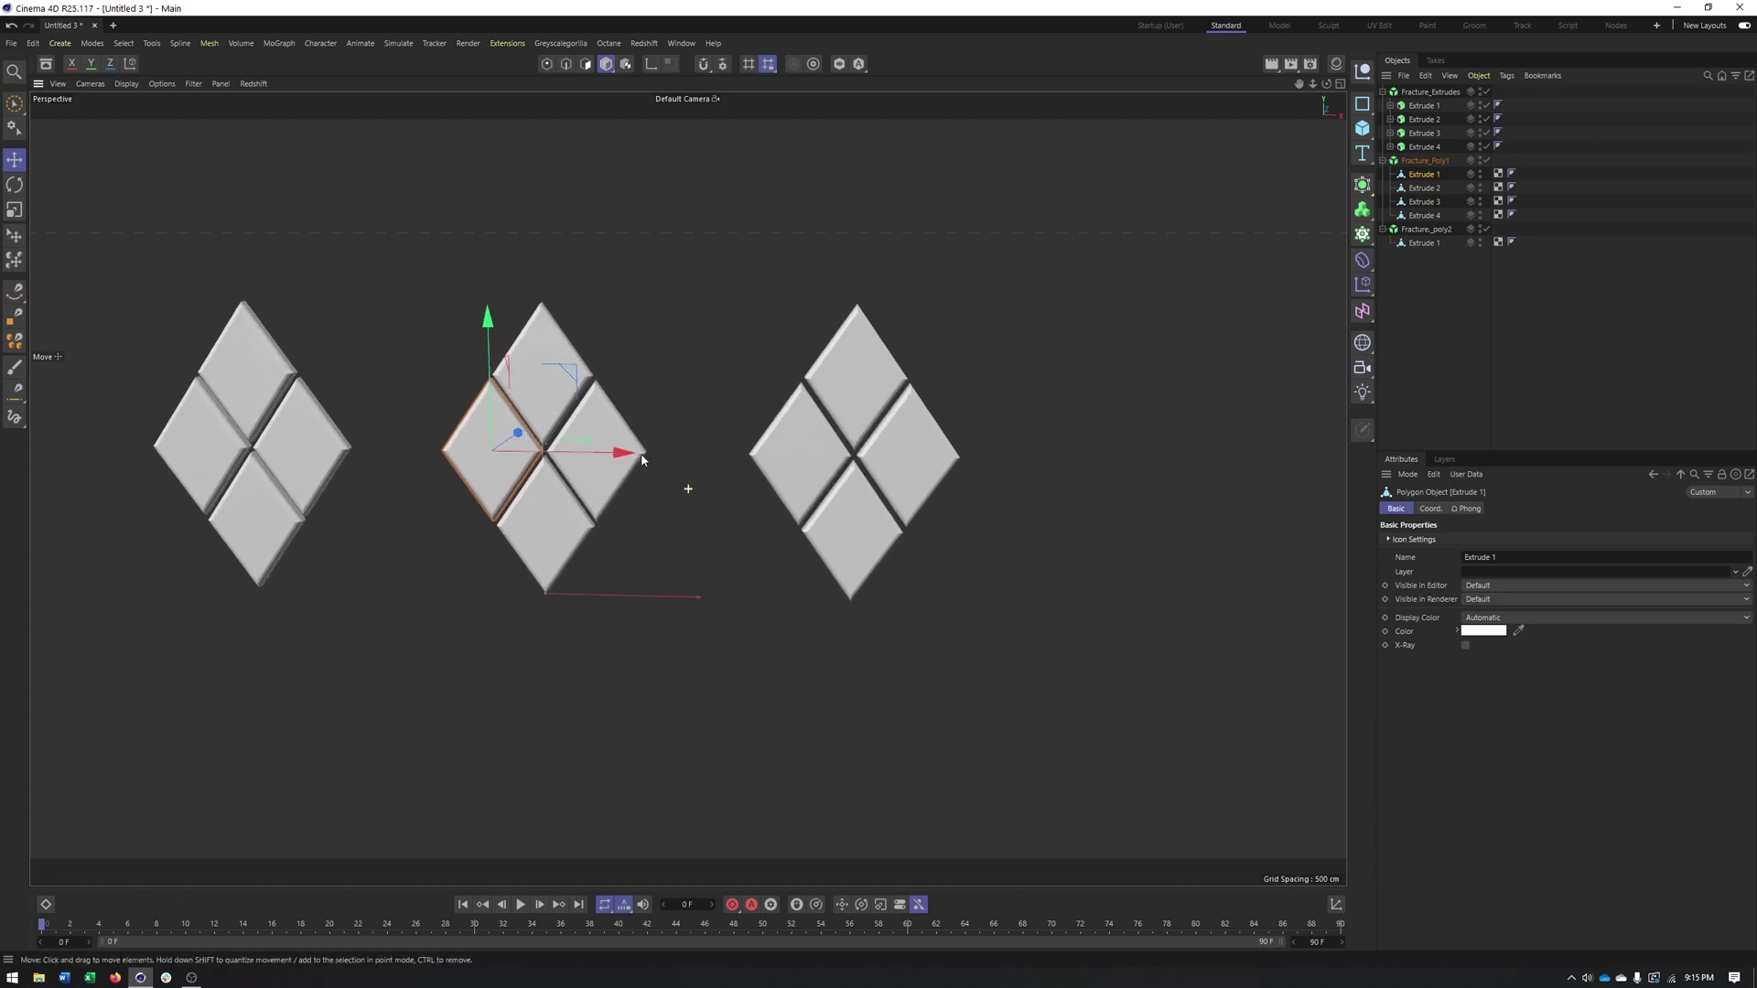
Step: Examine the Fracture_poly2 diamonds beside the other two sets, and clear the selection
click(872, 421)
scroll(906, 427, down, 2)
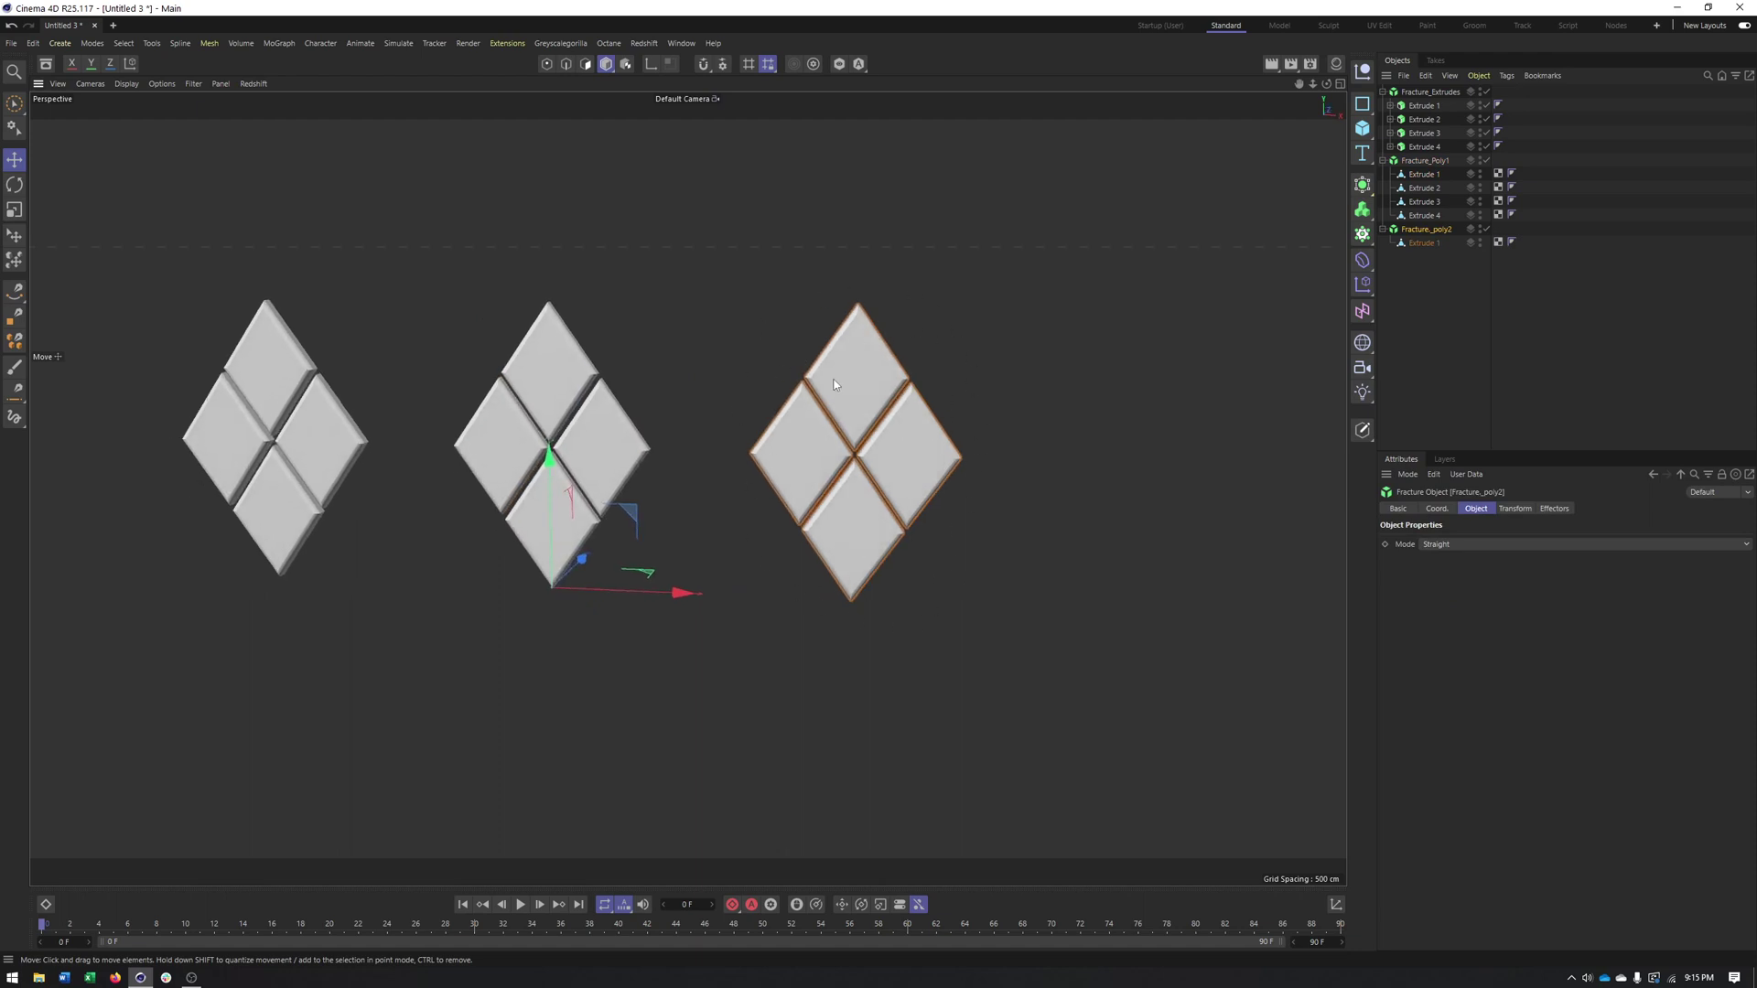
alt+middle_drag(834, 380, 843, 376)
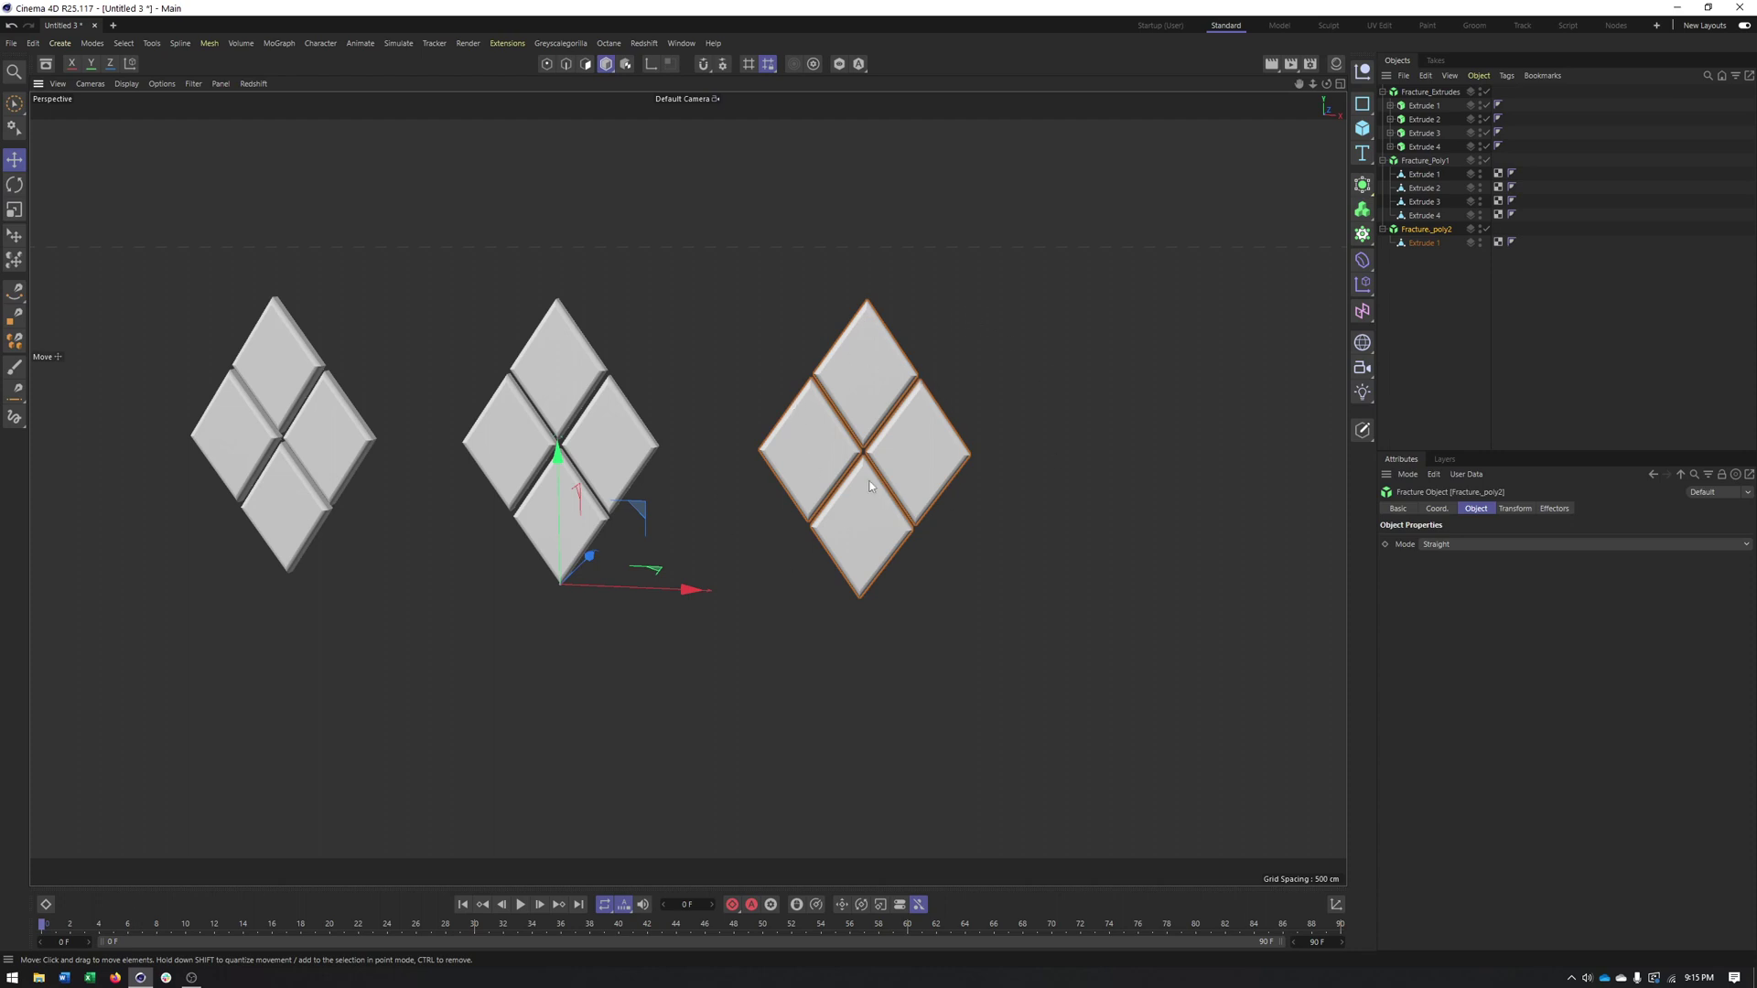
alt+middle_drag(798, 441, 1002, 469)
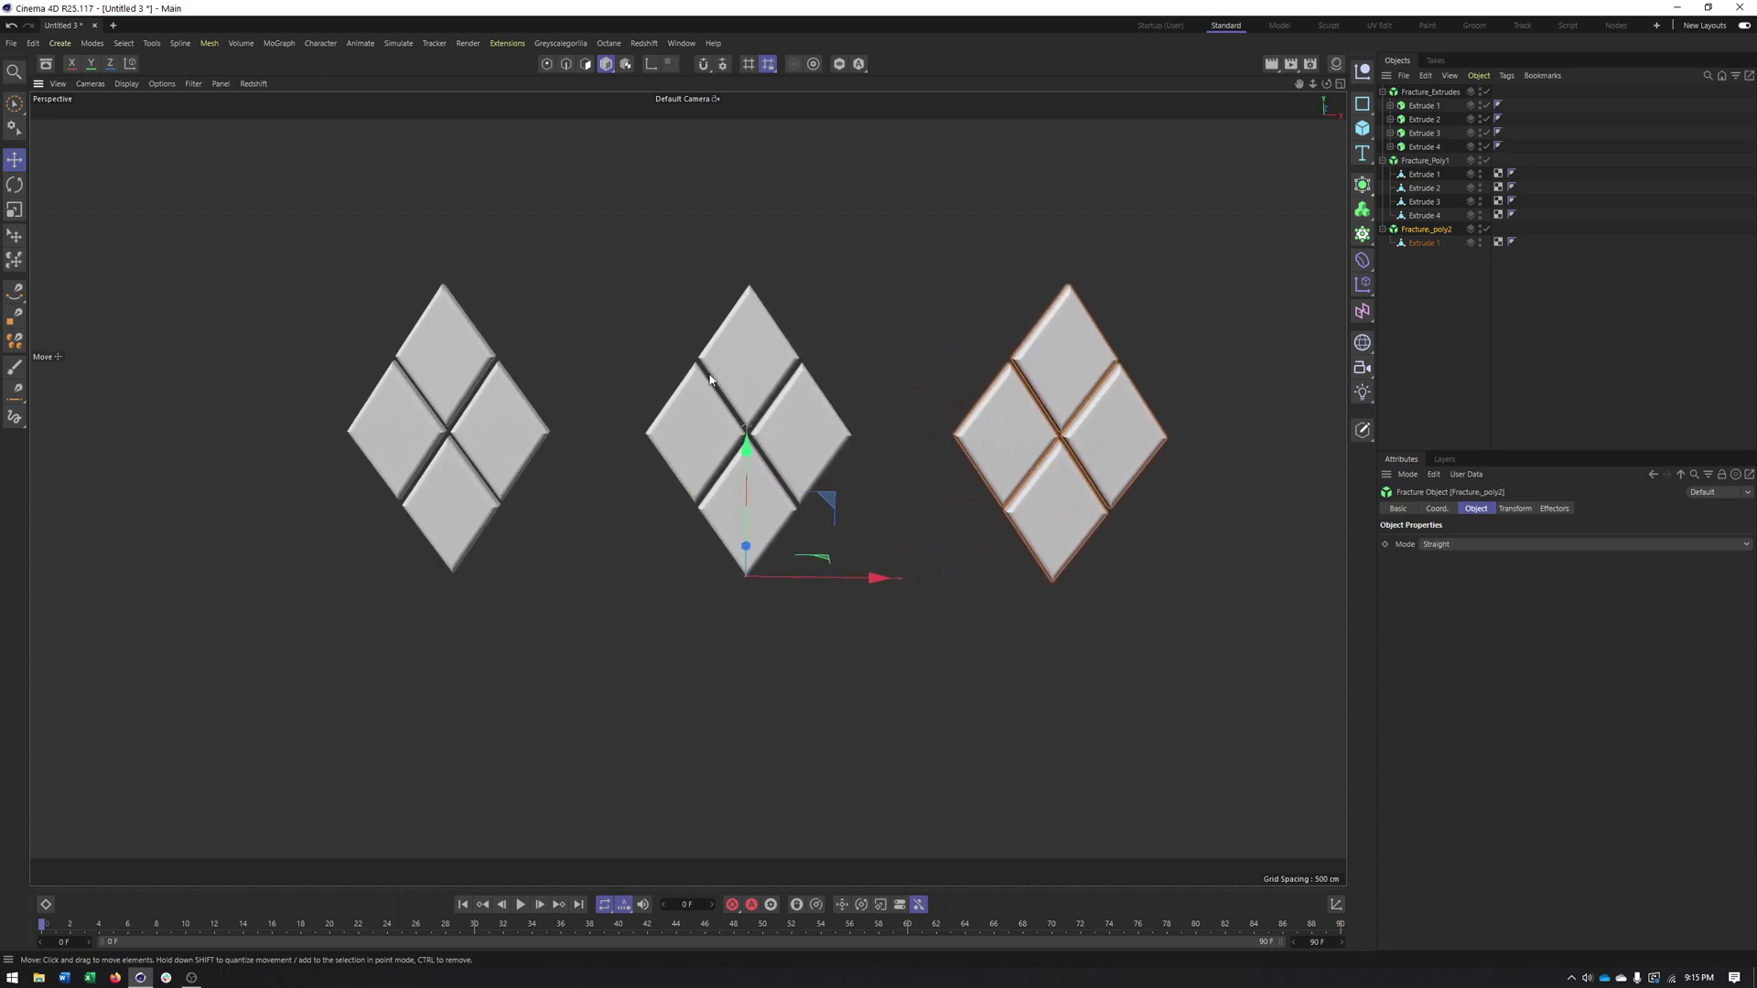
alt+middle_drag(911, 286, 848, 297)
click(1404, 277)
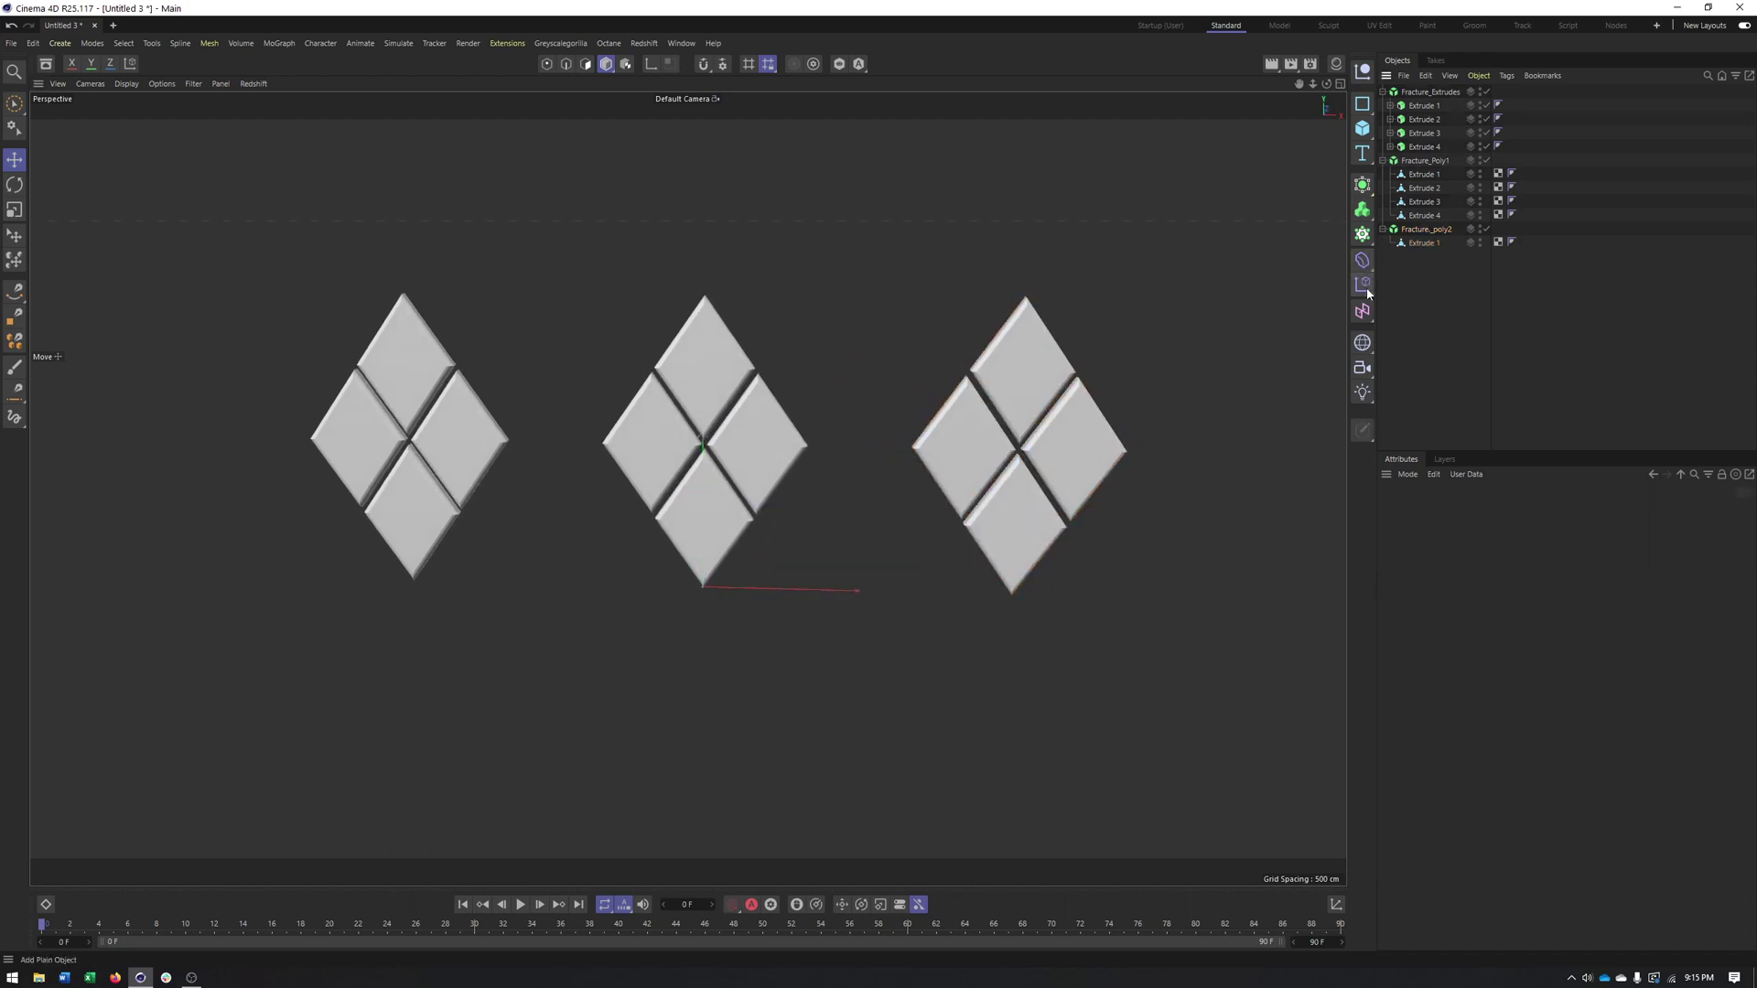
Step: Add a Plain effector and assign it to Fracture_Extrudes, Fracture_Poly1 and Fracture_poly2 together
click(1366, 288)
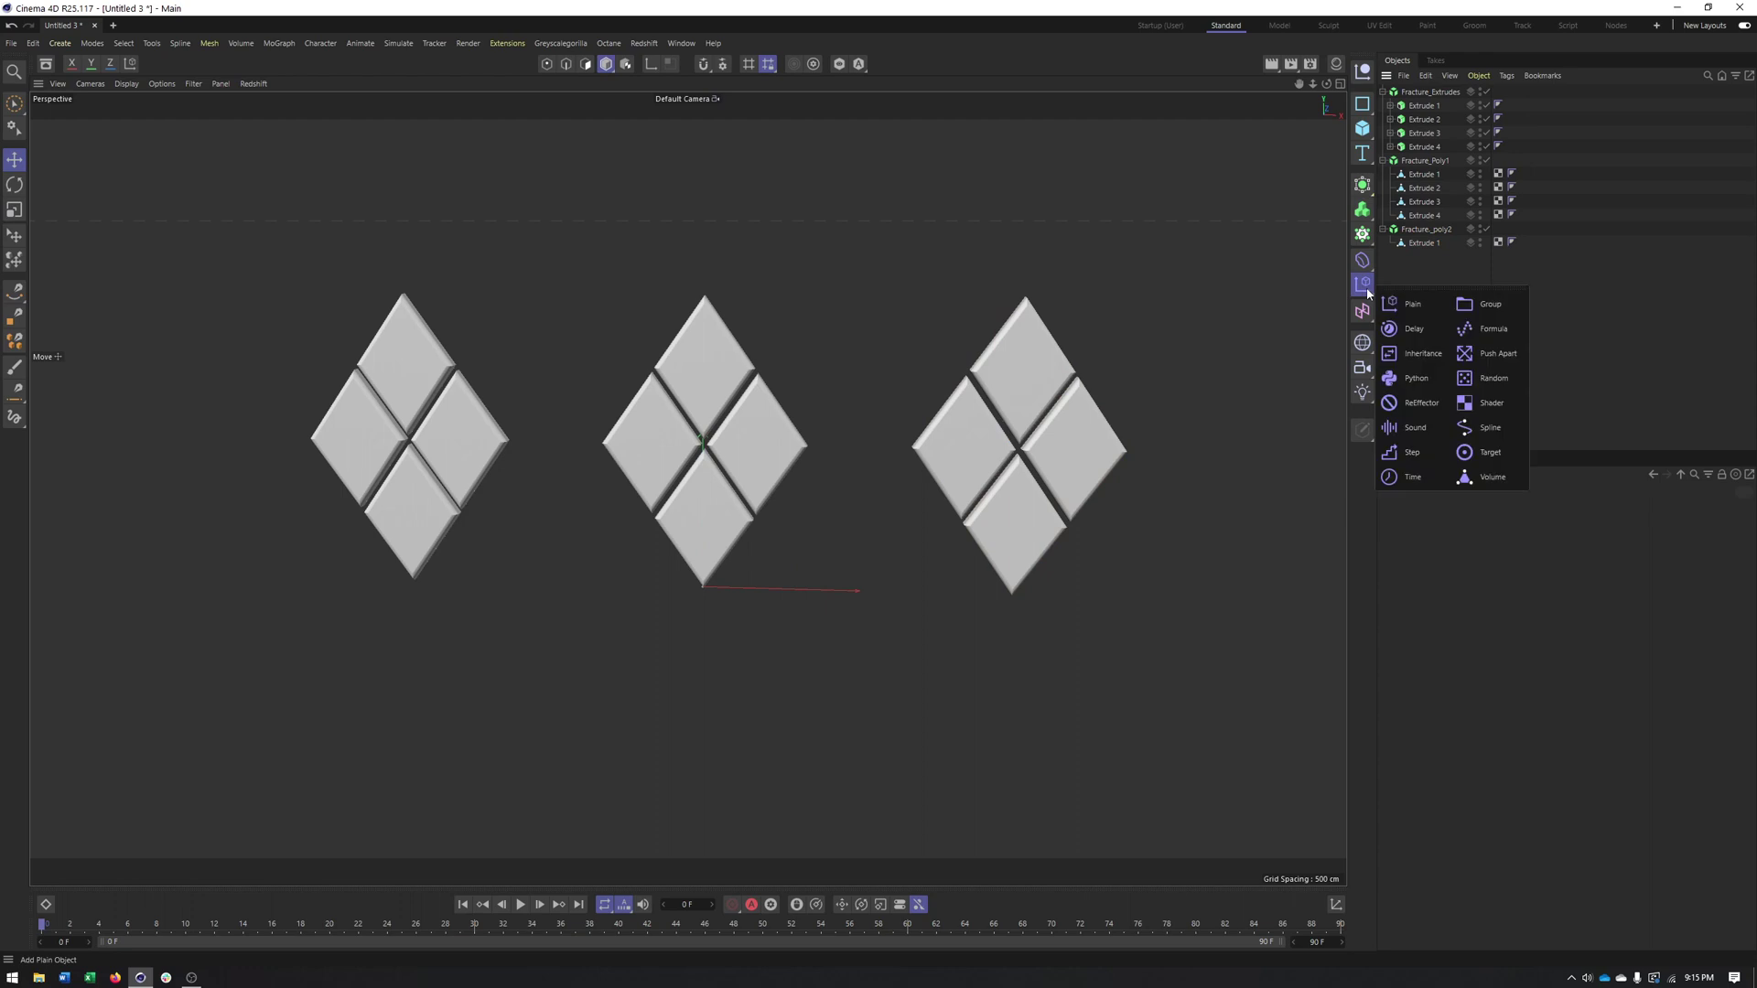
click(1409, 314)
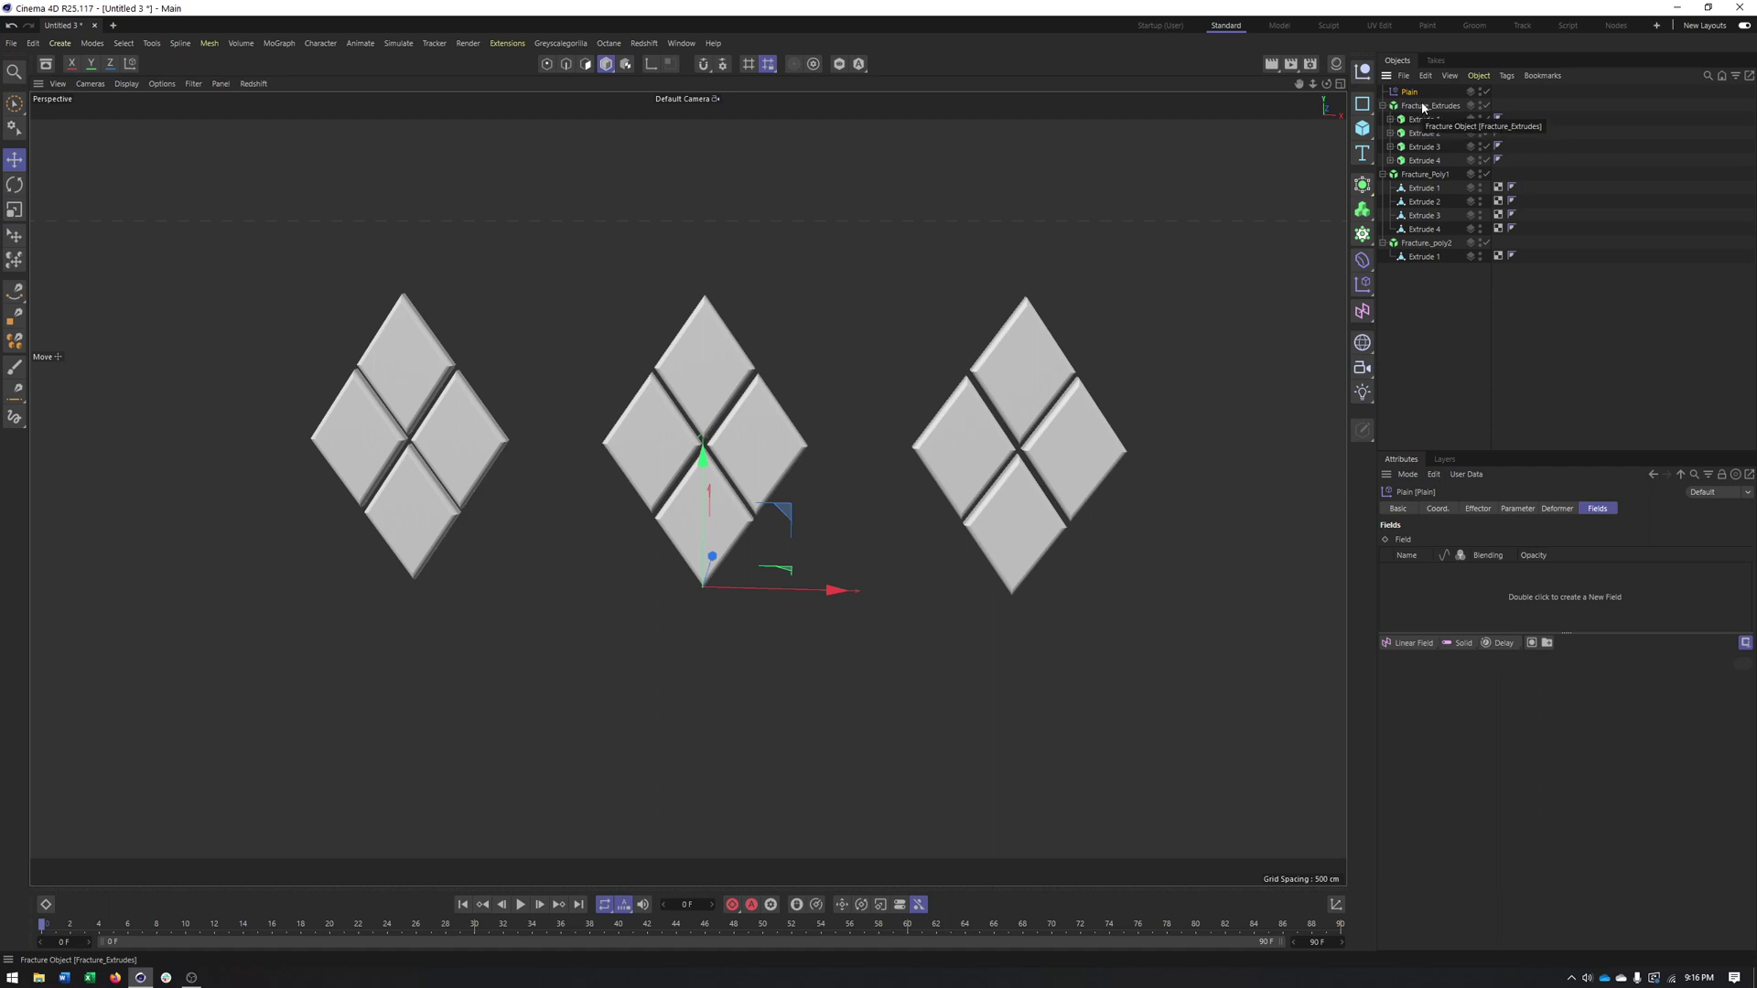
click(1423, 106)
ctrl+click(1425, 174)
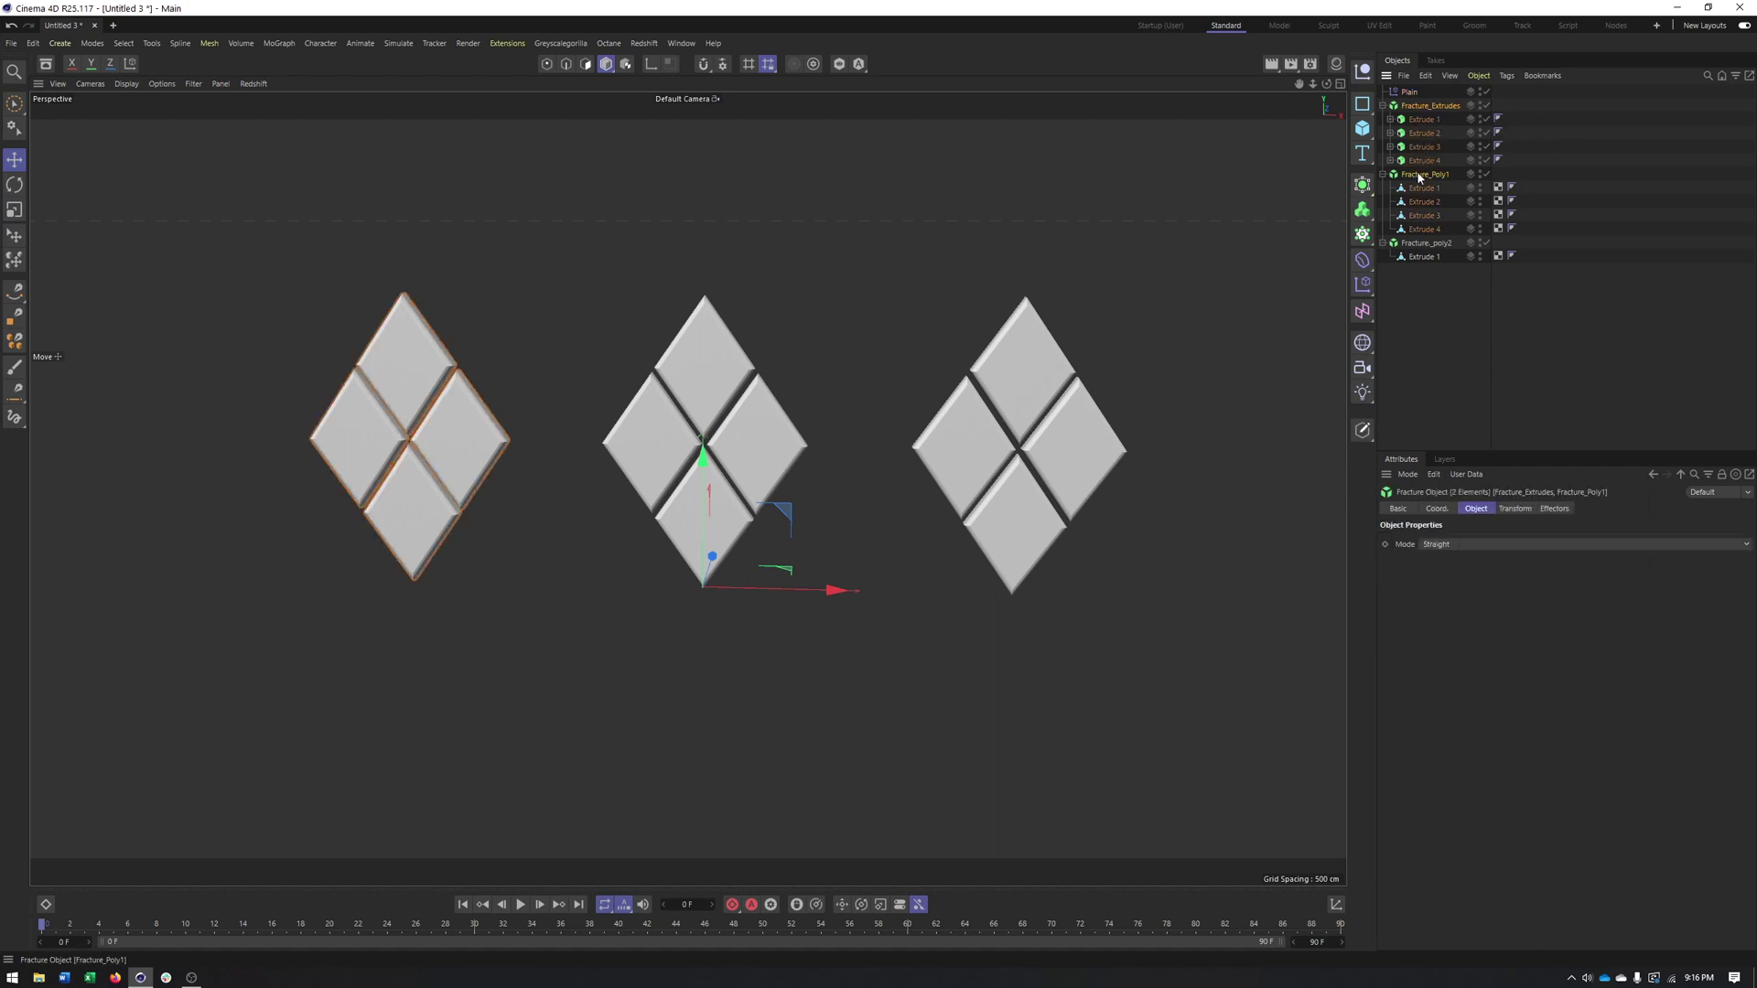
ctrl+click(1426, 242)
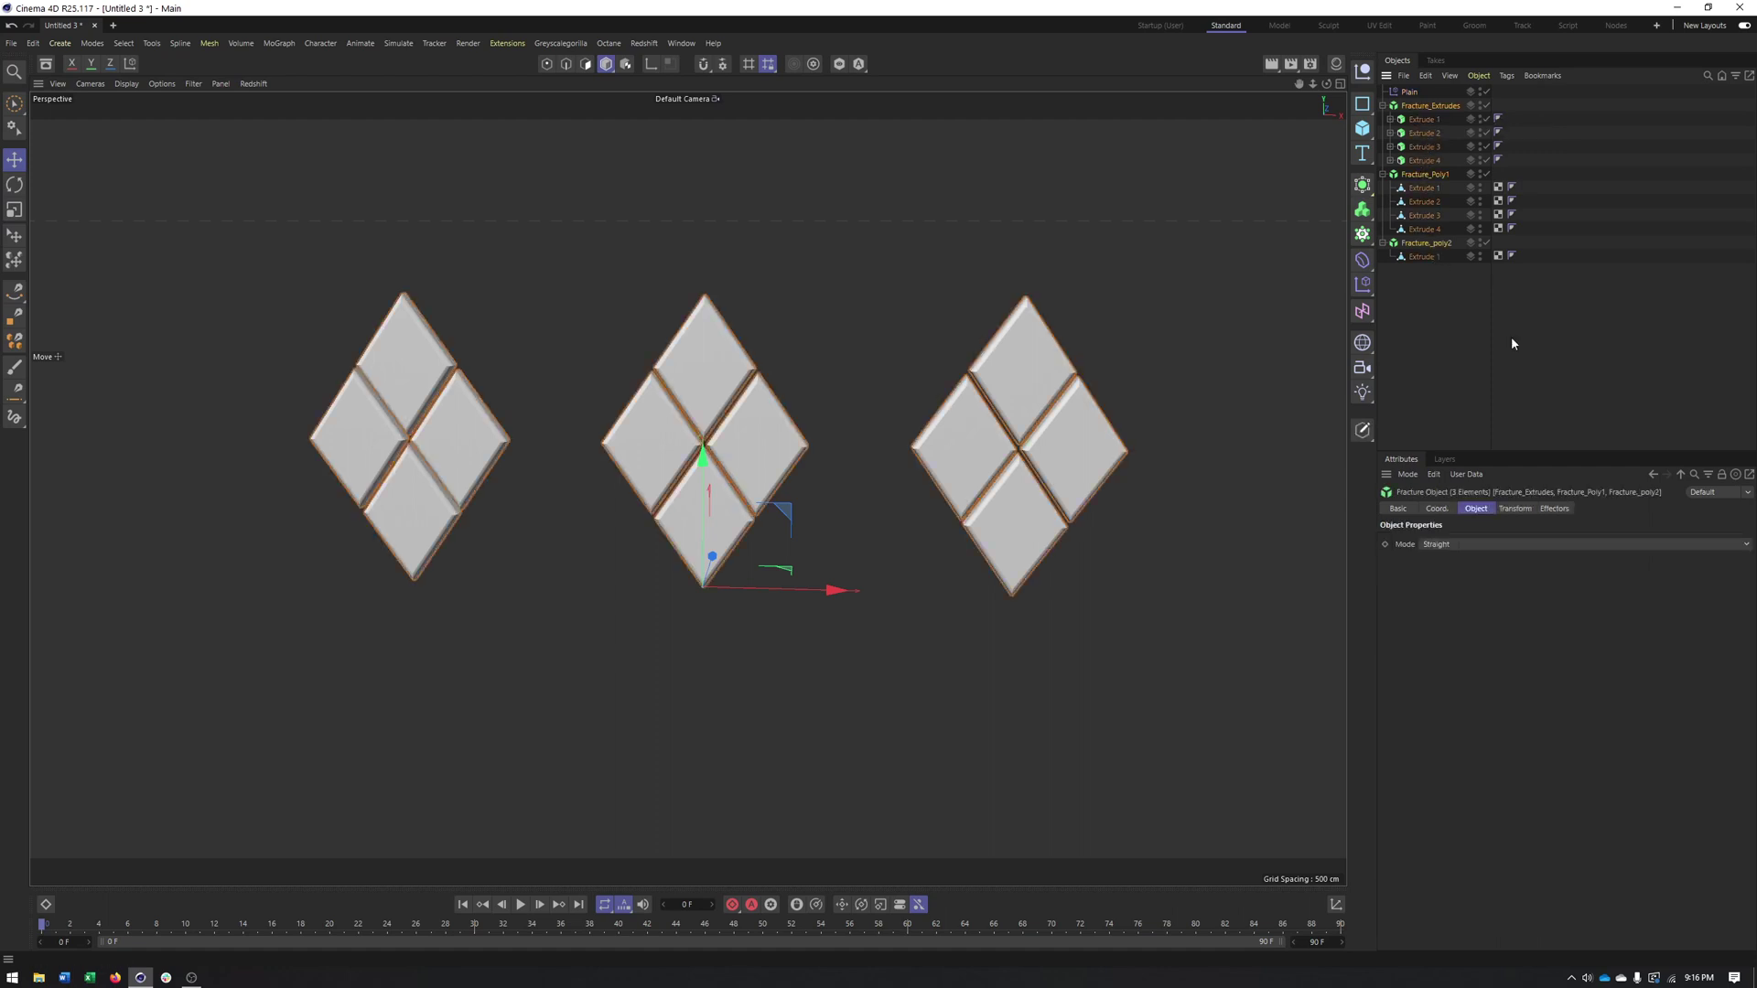
click(1556, 511)
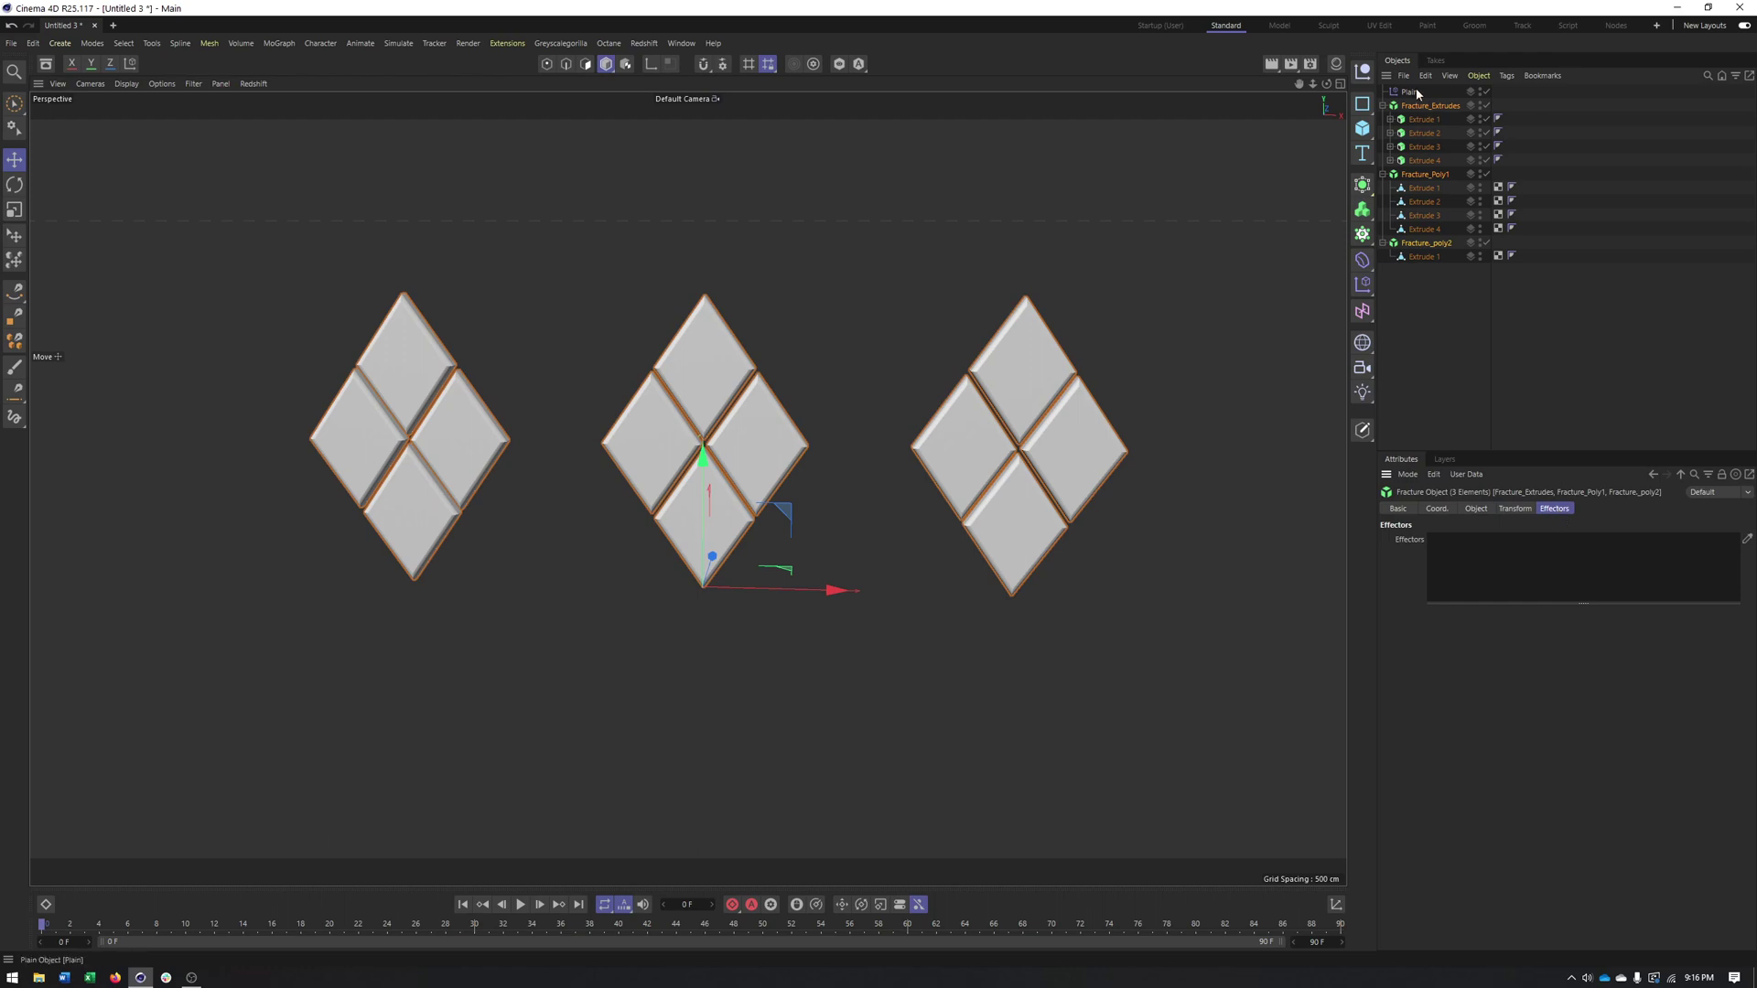
drag(1409, 92, 1477, 547)
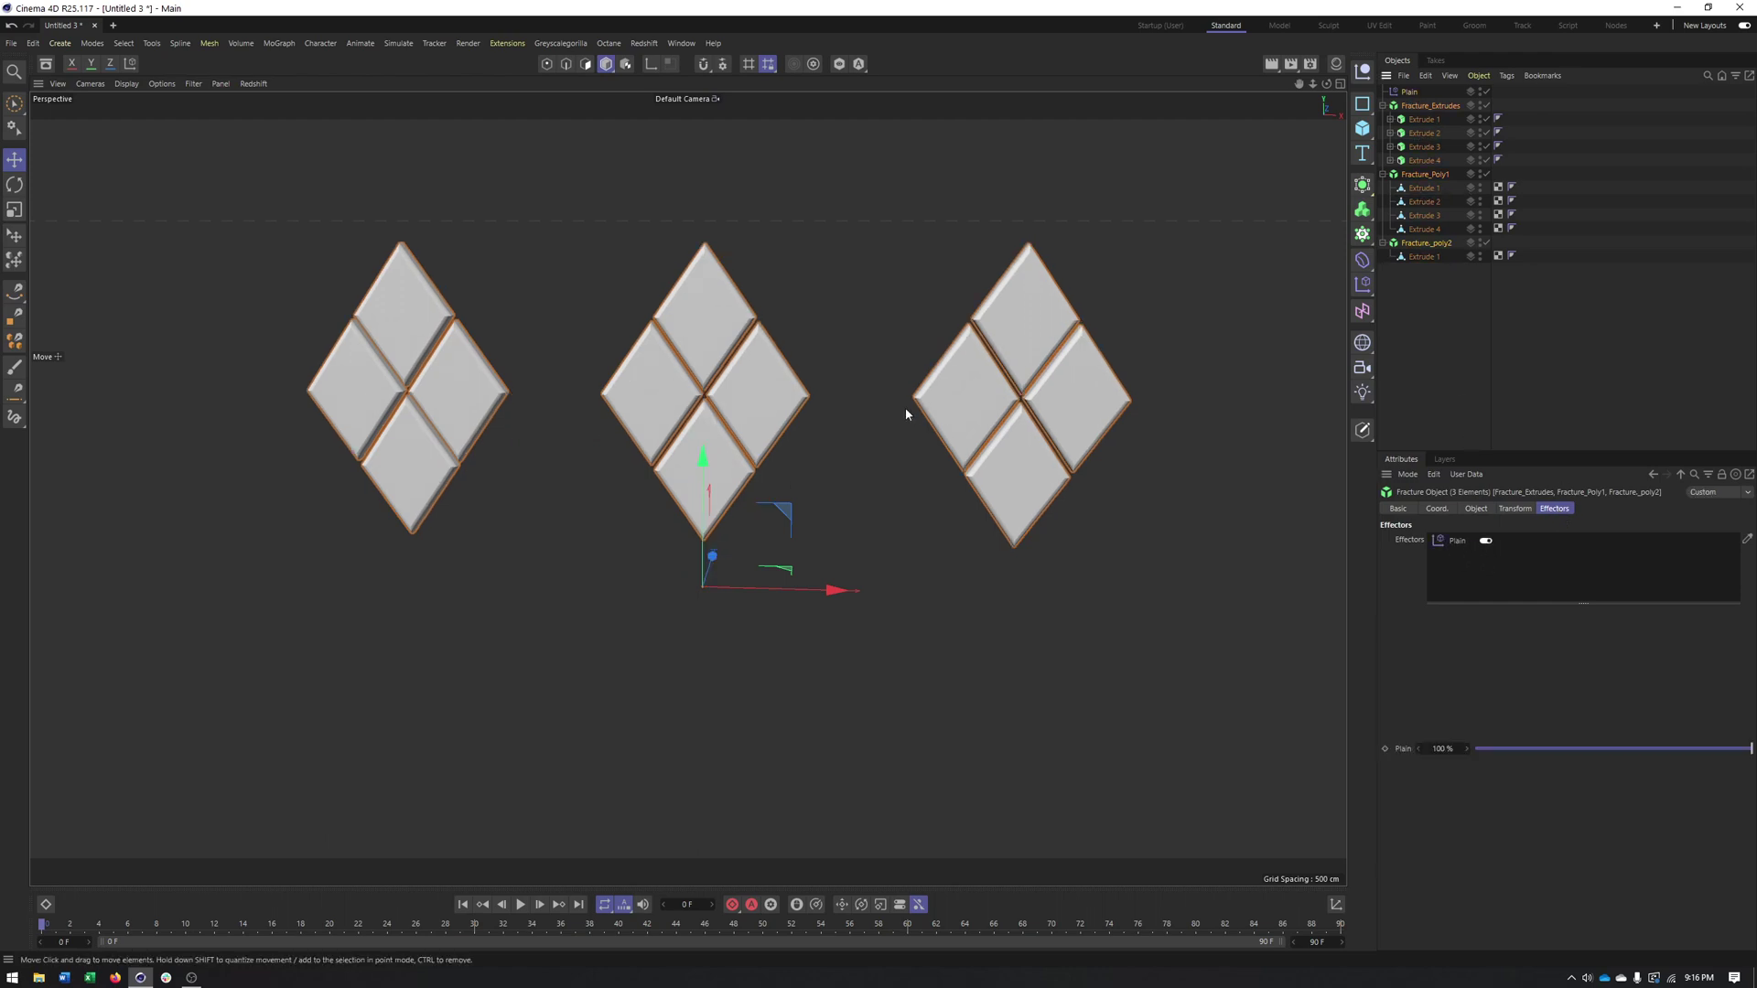
Step: Test the Plain effector on the three Fractures by sweeping its strength between 0% and 100%, and clear the selection
mouse_move(904, 408)
alt+mouse_down()
mouse_move(925, 445)
mouse_move(909, 432)
alt+mouse_up()
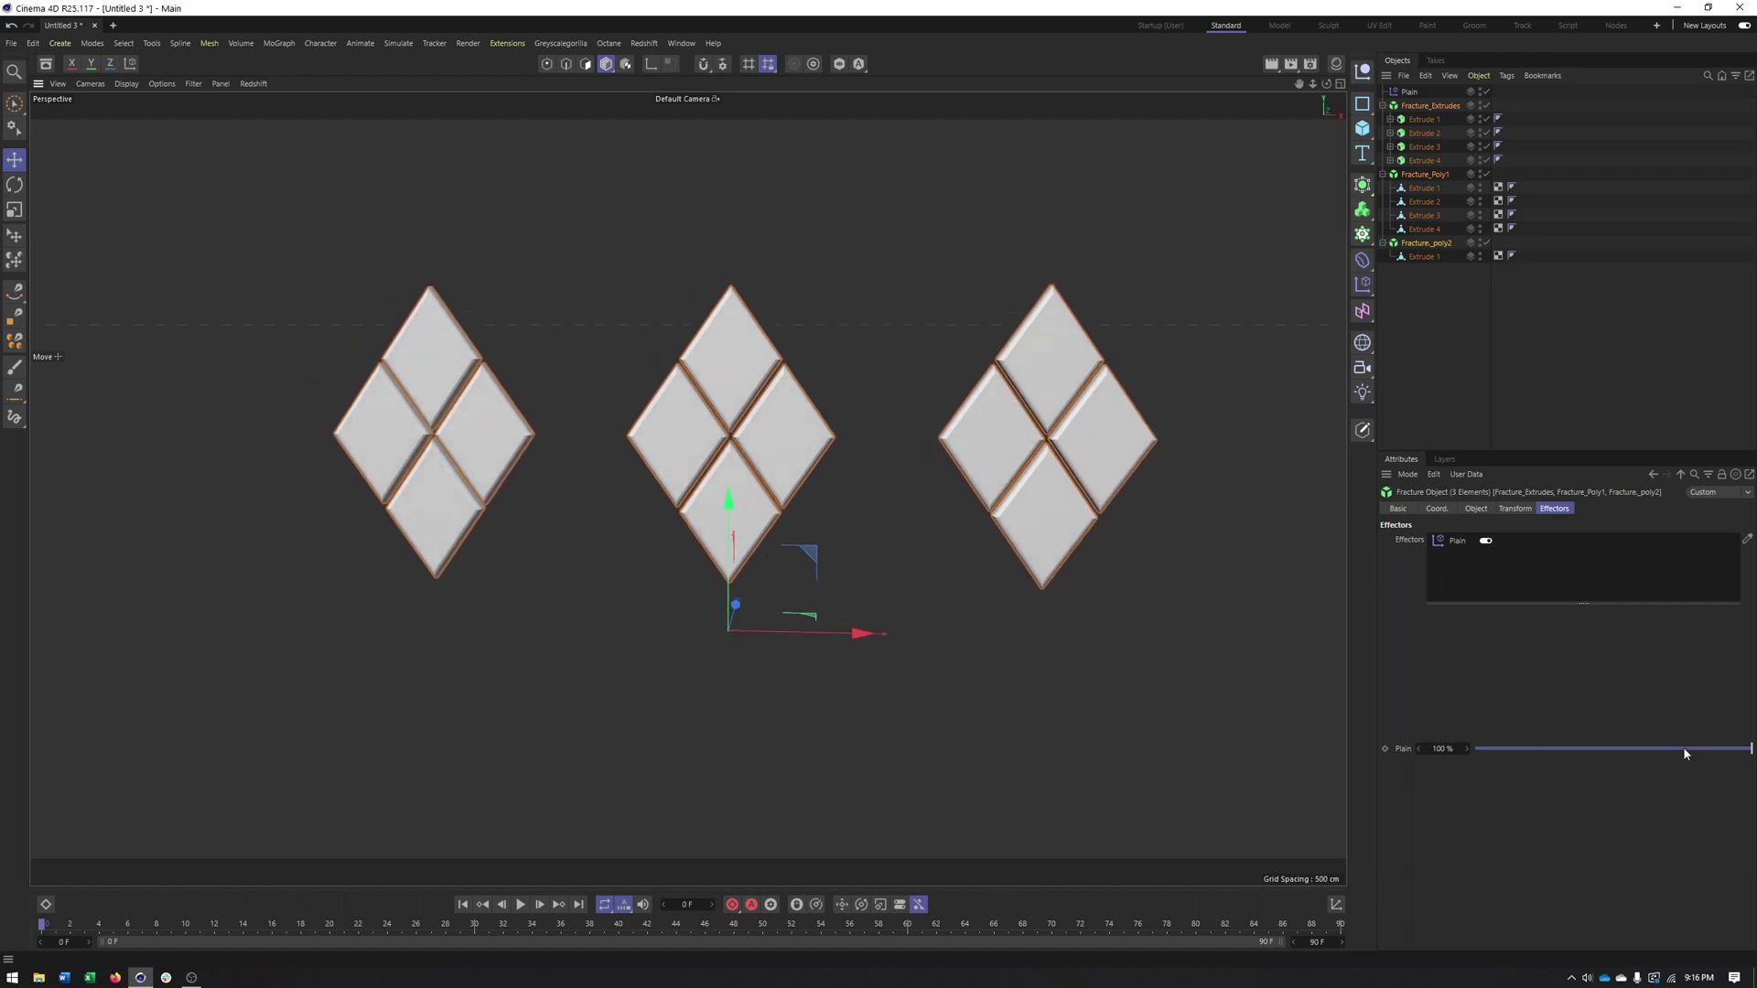
drag(1683, 751, 1281, 766)
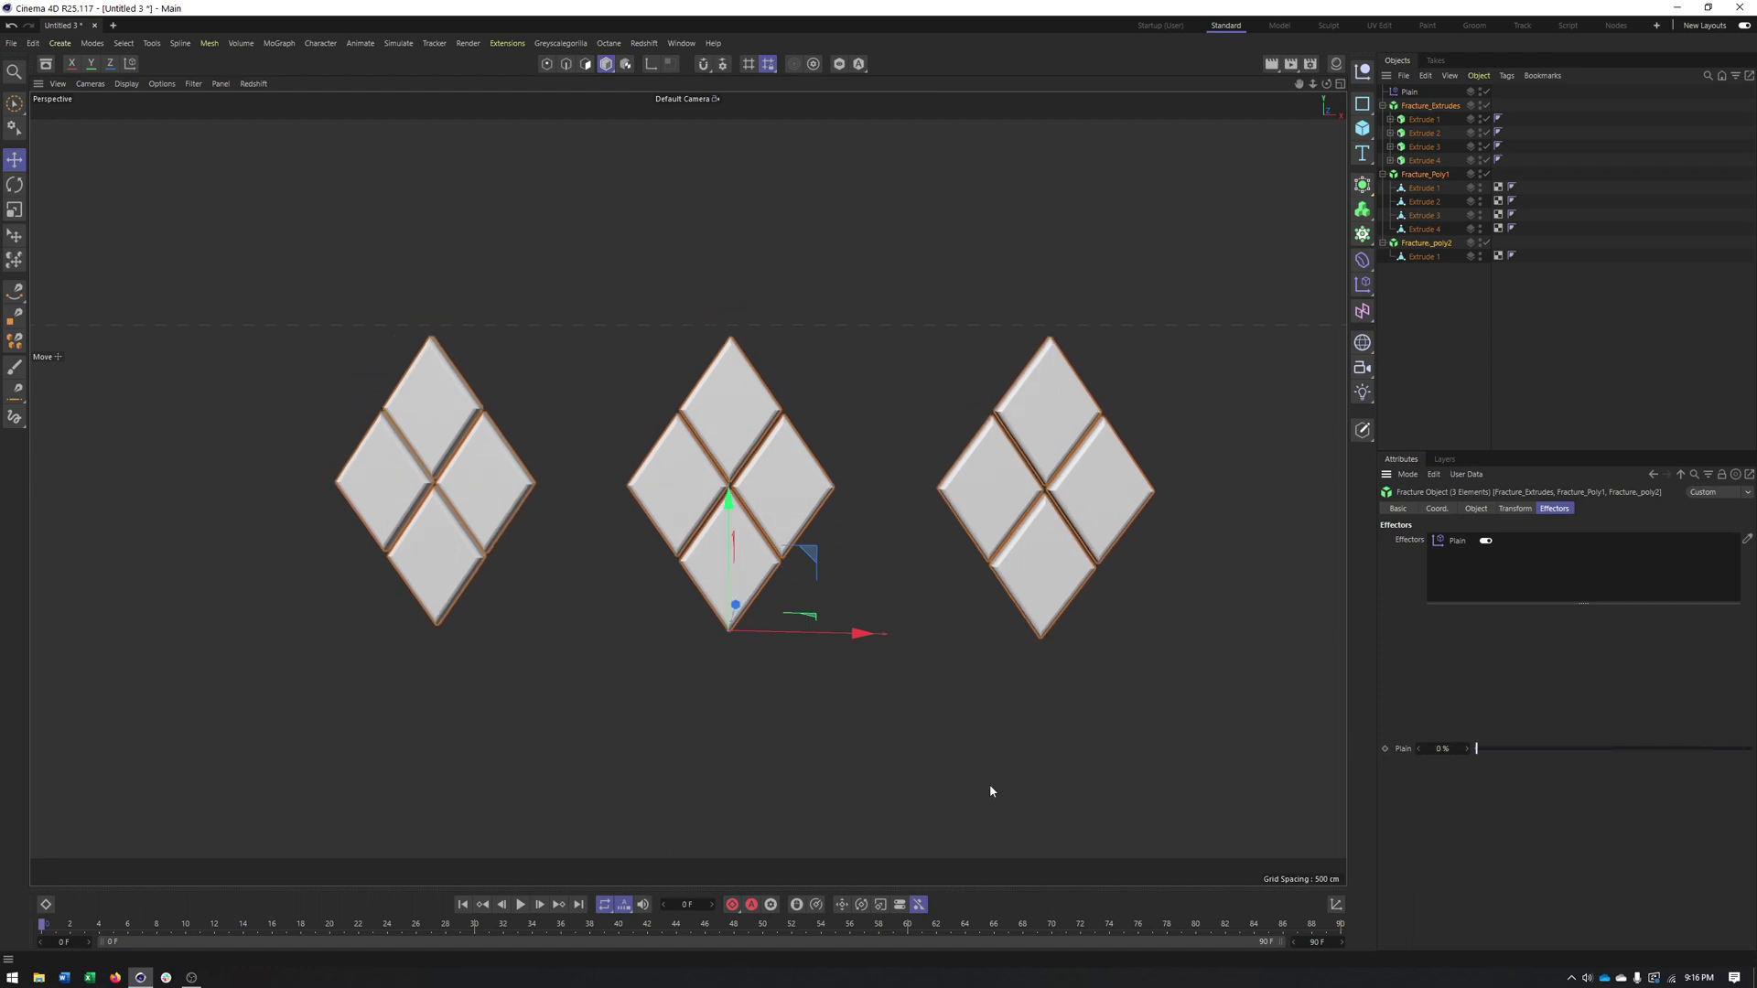
click(1429, 339)
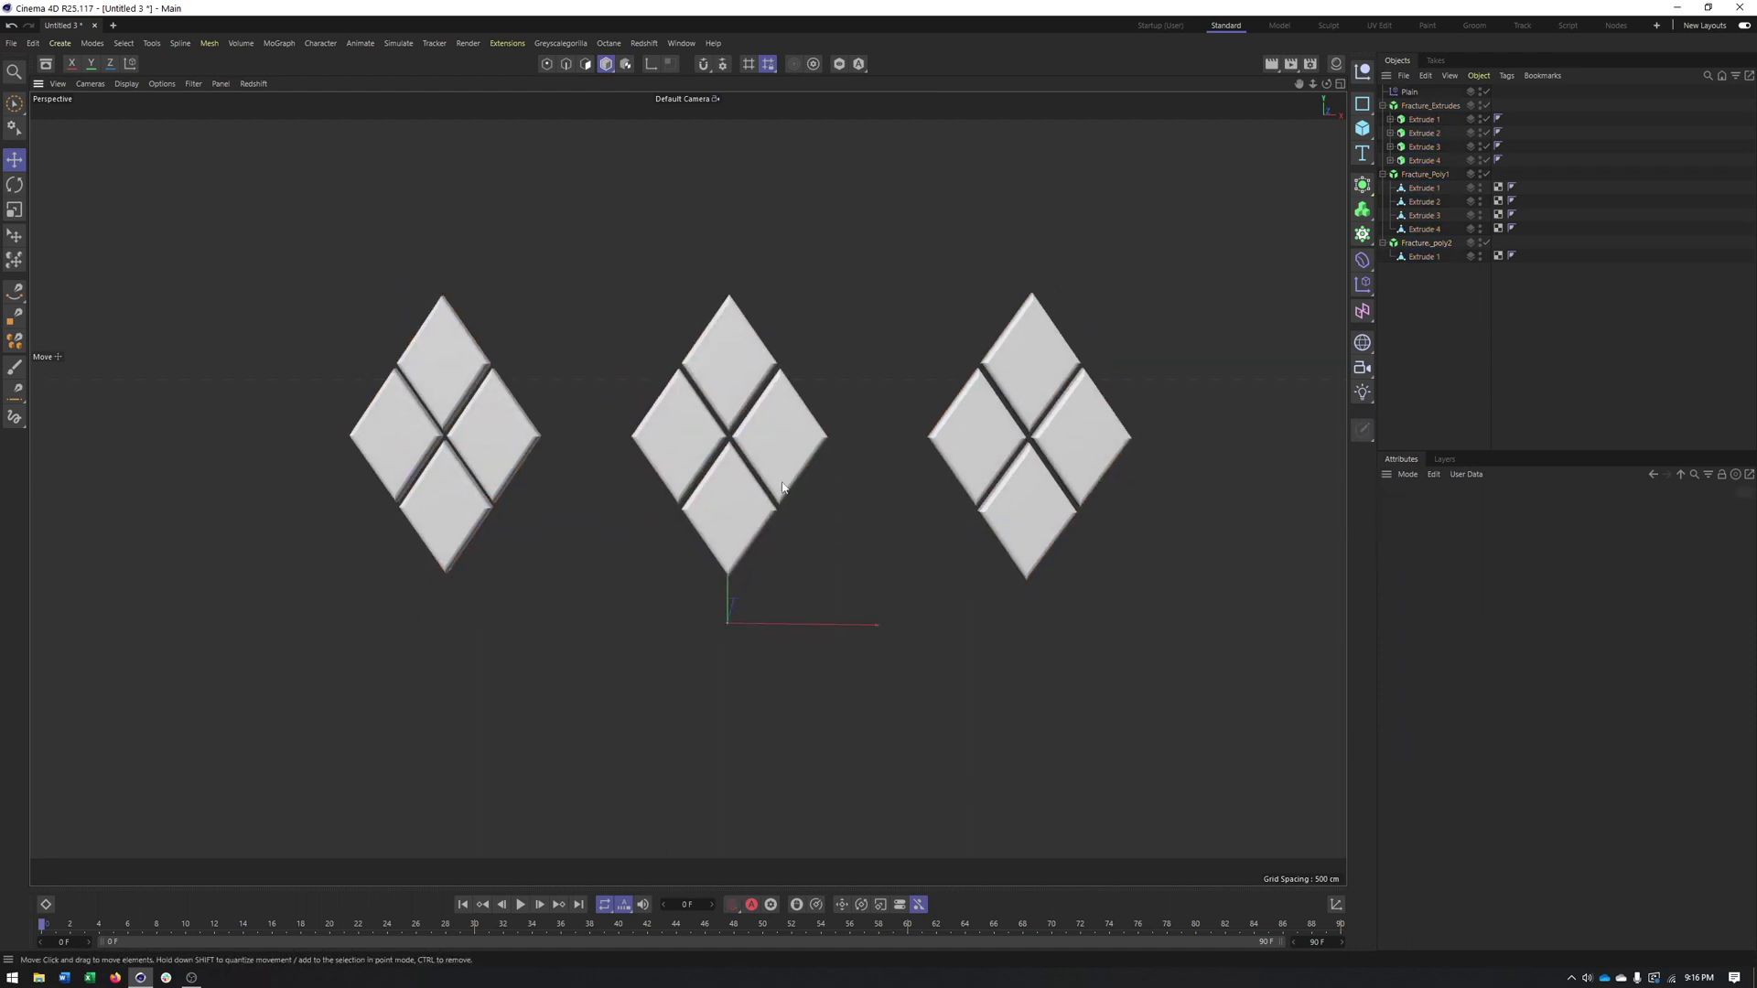
mouse_move(782, 483)
alt+mouse_down()
mouse_move(811, 481)
mouse_move(784, 483)
alt+mouse_up()
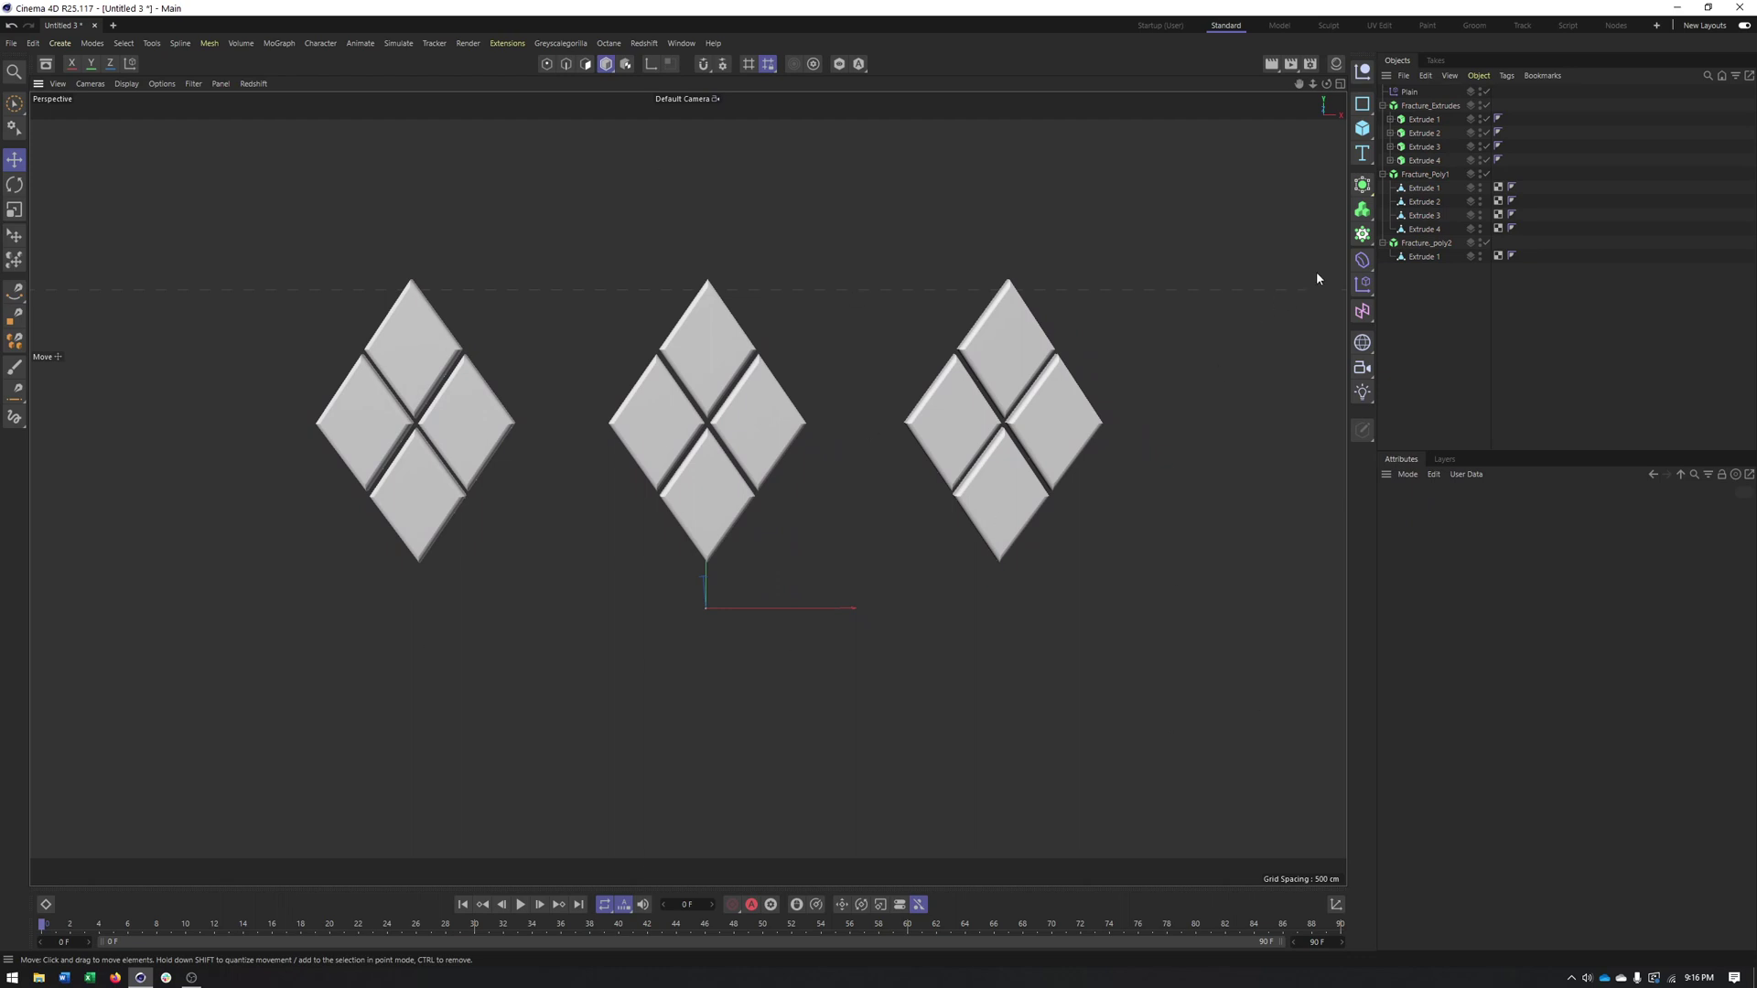
Step: Add a Linear Field to the Plain effector and move it along X to the outer side of the Fracture_Extrudes diamonds
click(1411, 92)
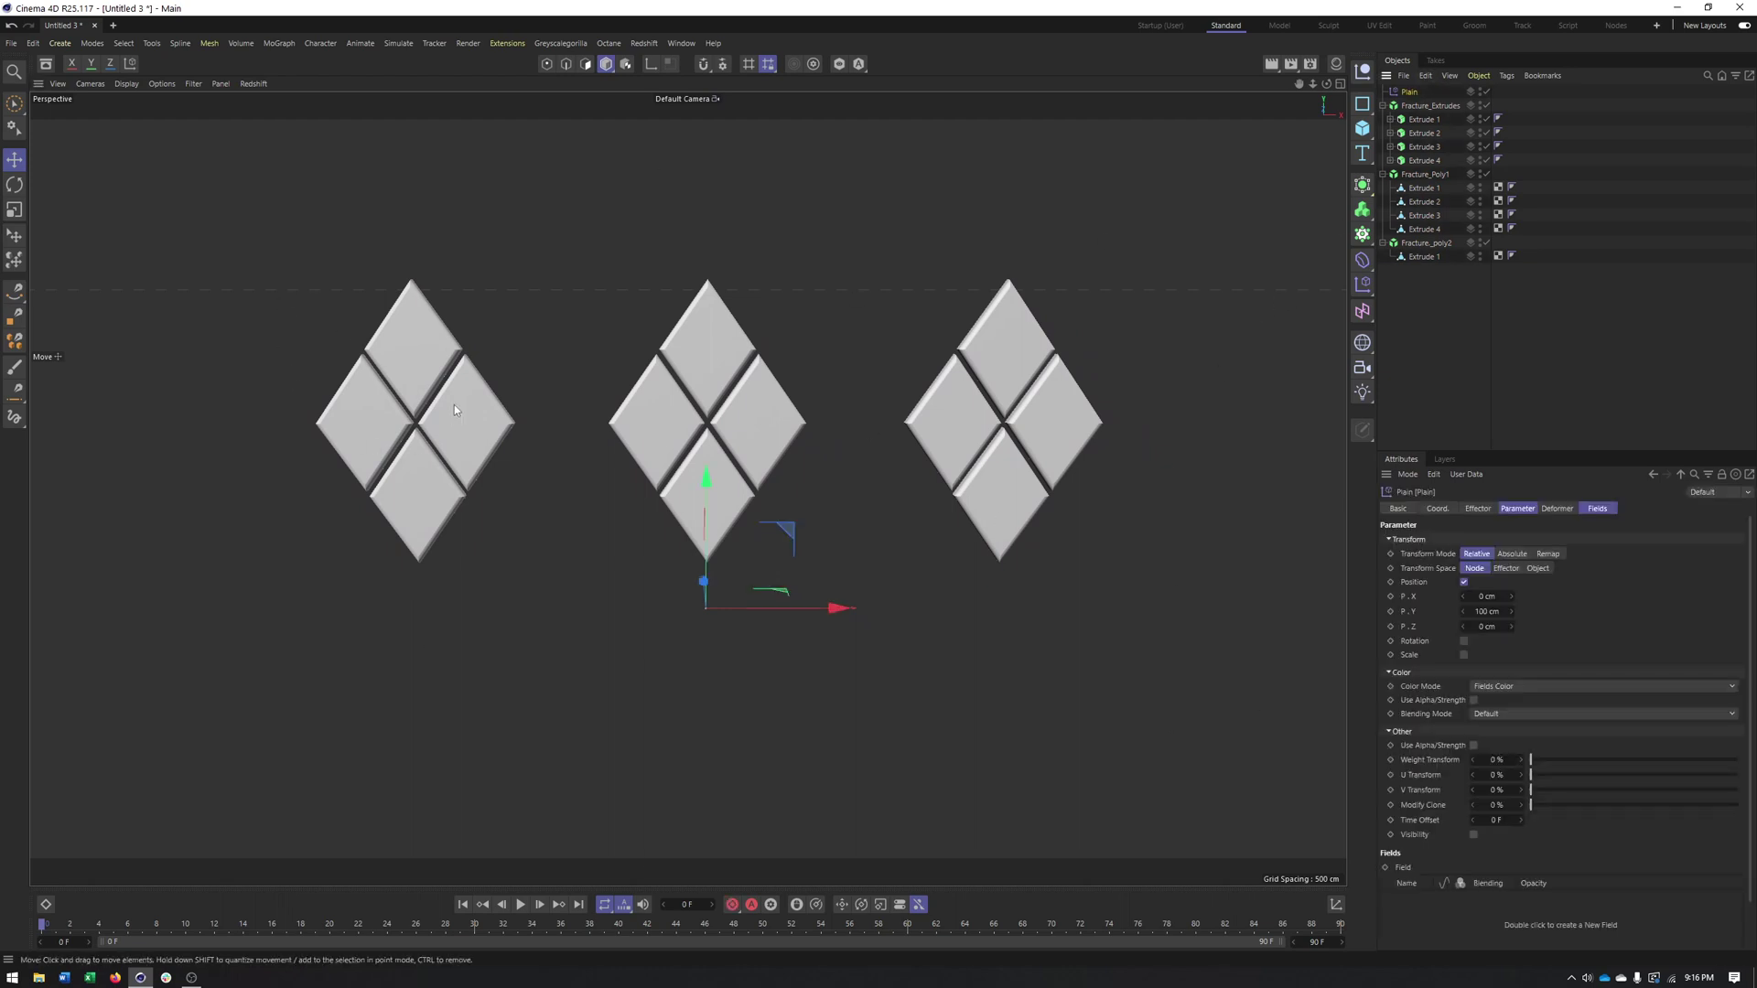
click(1597, 509)
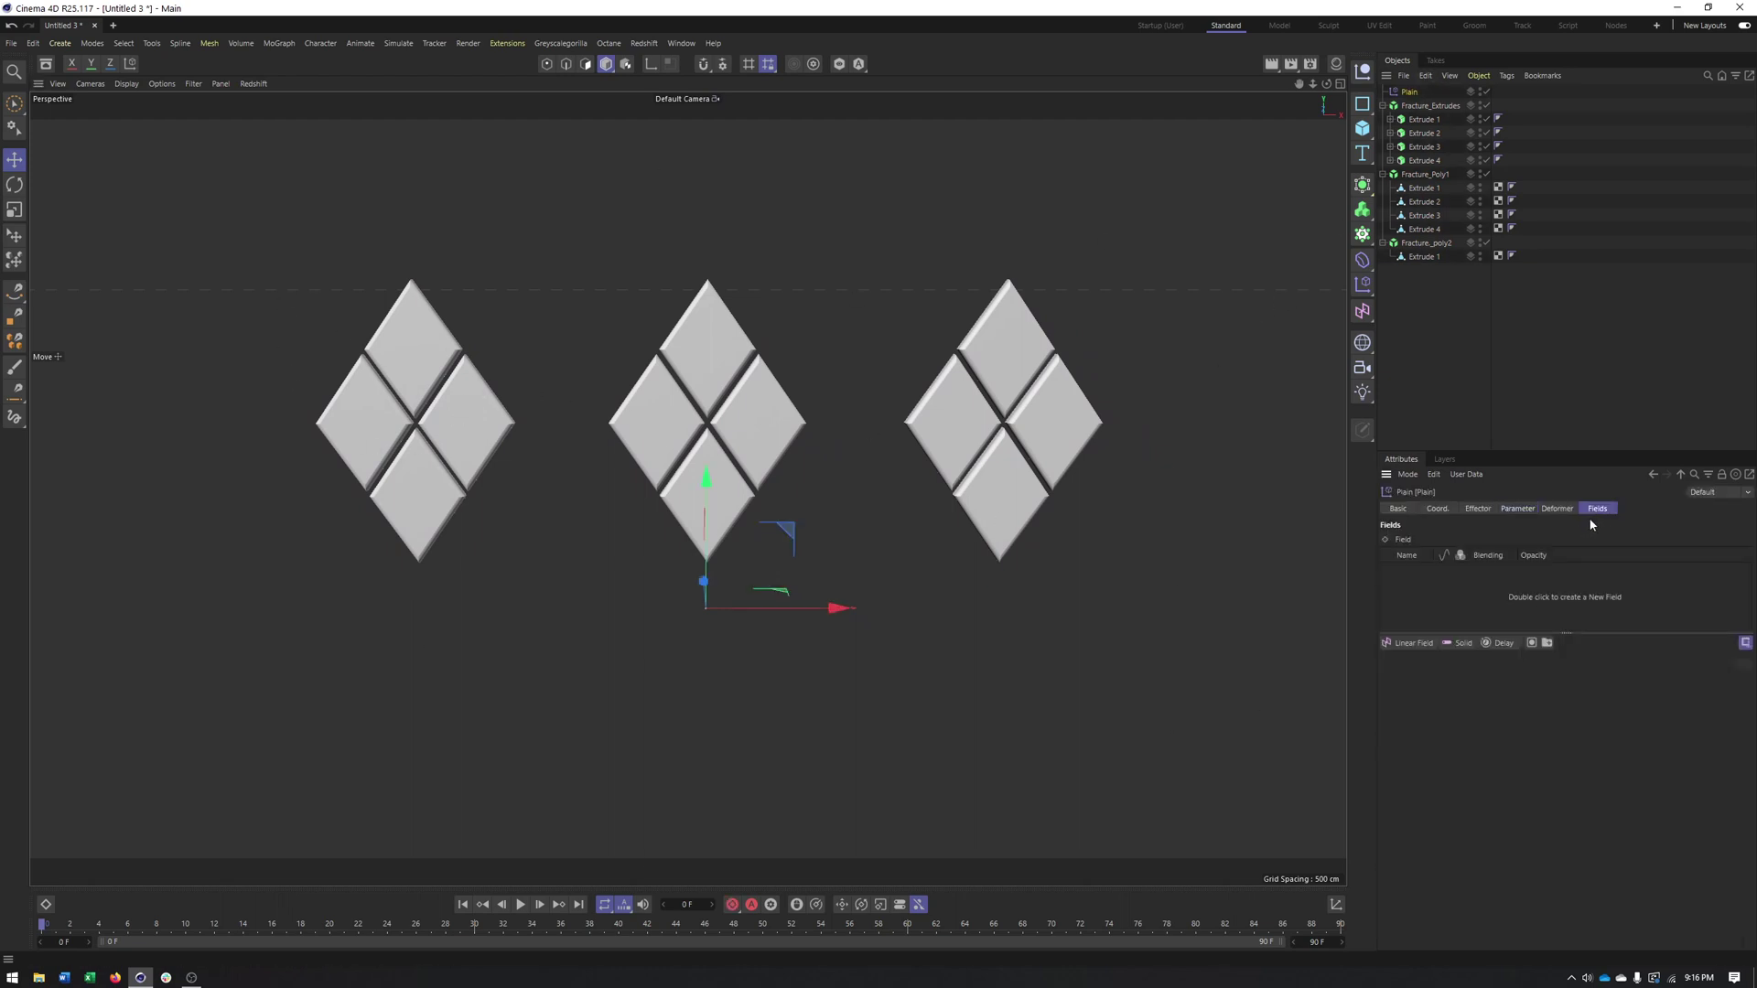
drag(1401, 646, 1410, 625)
click(1410, 642)
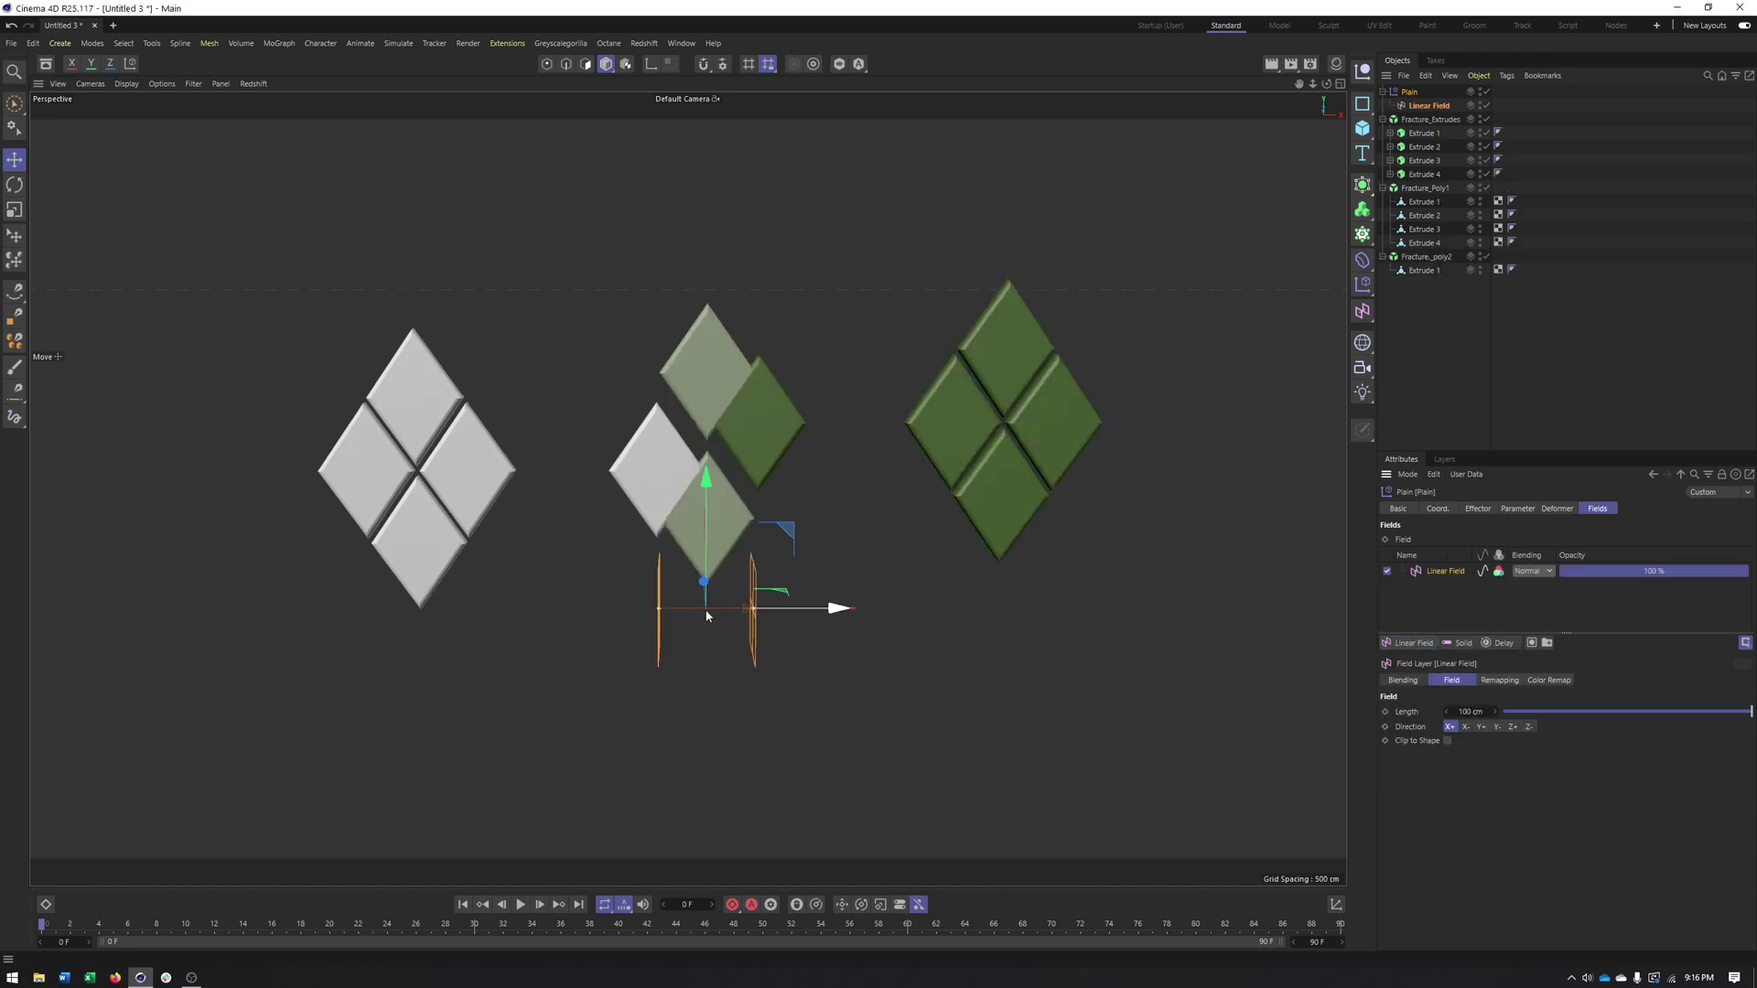
alt+drag(645, 632, 663, 628)
mouse_move(836, 612)
mouse_down()
mouse_move(580, 628)
mouse_move(353, 597)
mouse_move(1230, 655)
mouse_move(356, 590)
mouse_move(1120, 654)
mouse_move(402, 656)
mouse_up()
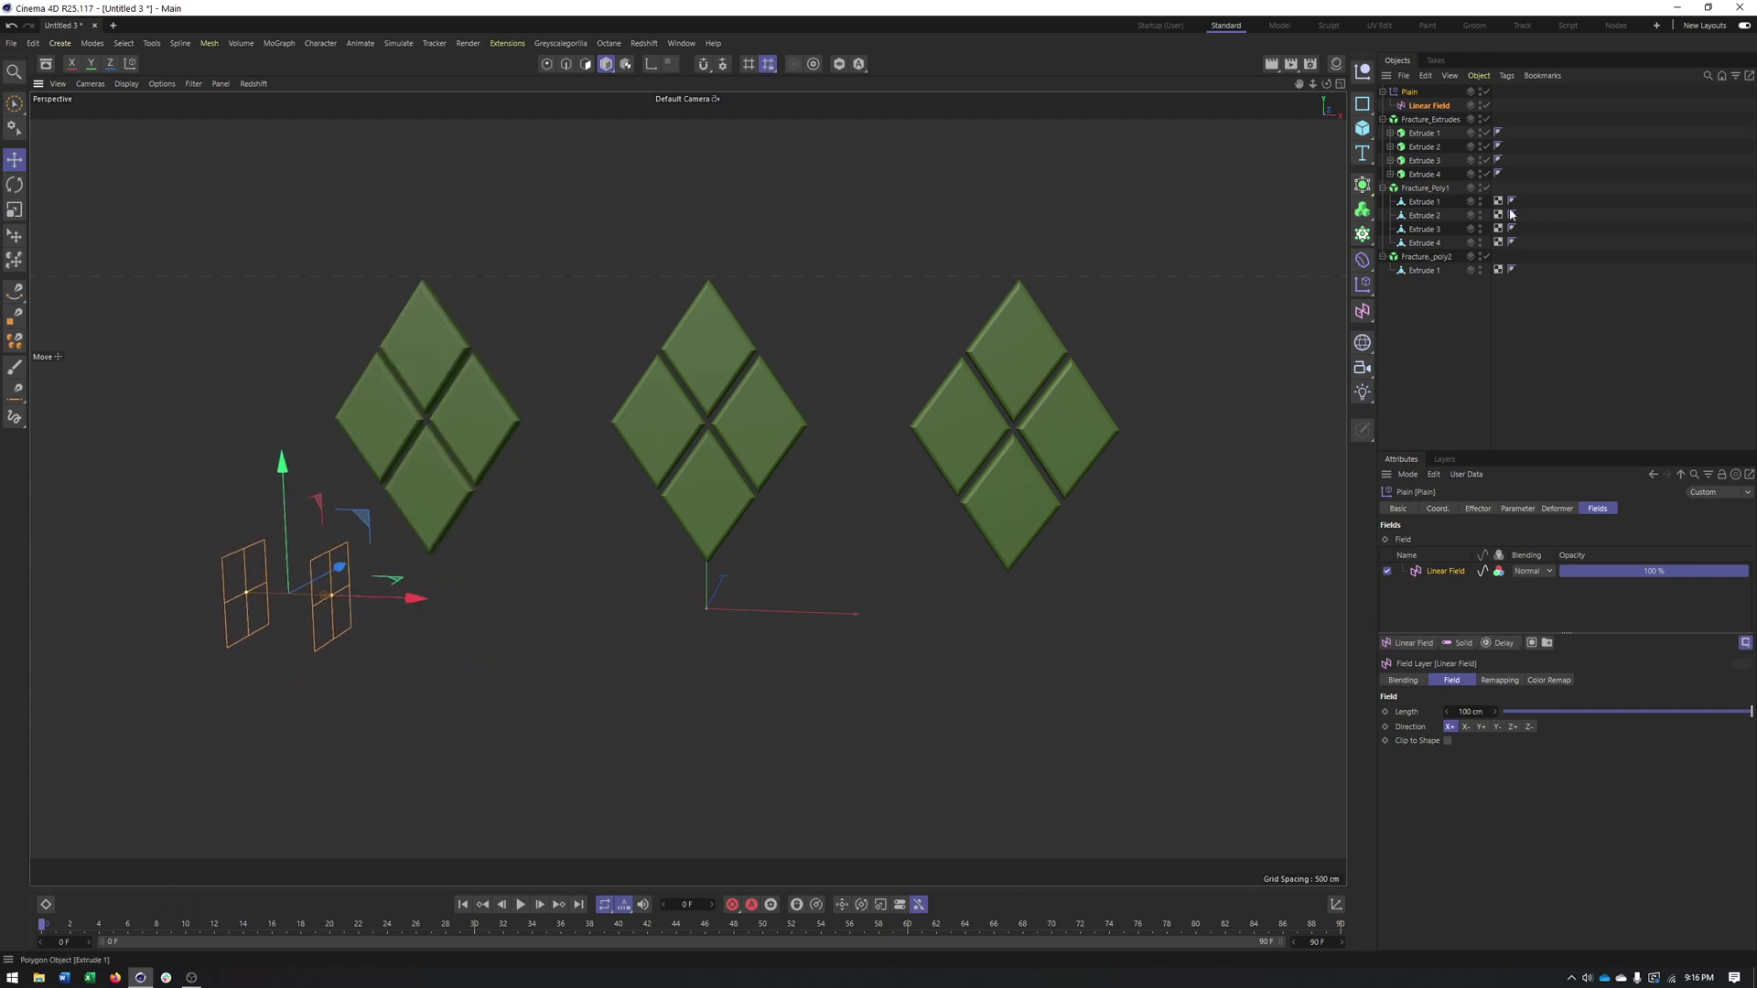
Step: Turn off Position on the Plain effector, enable Rotation and Scale, and set R.H to 90°
click(1414, 93)
click(1517, 508)
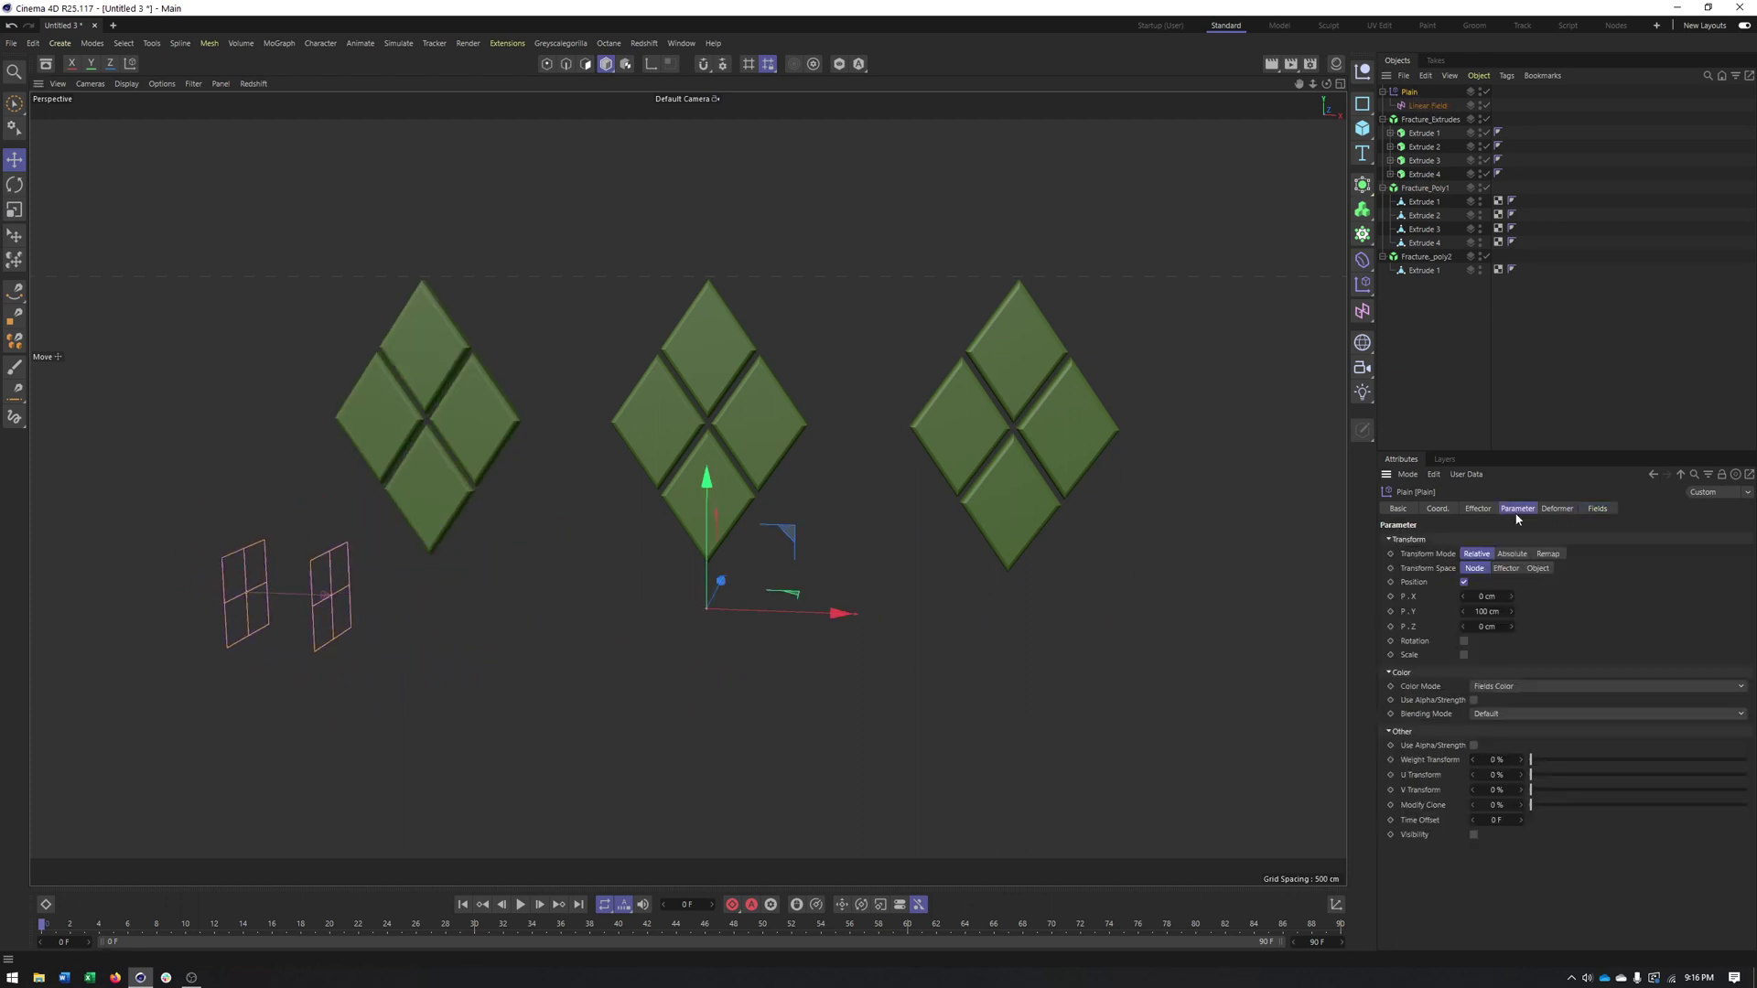
click(1464, 583)
click(1464, 596)
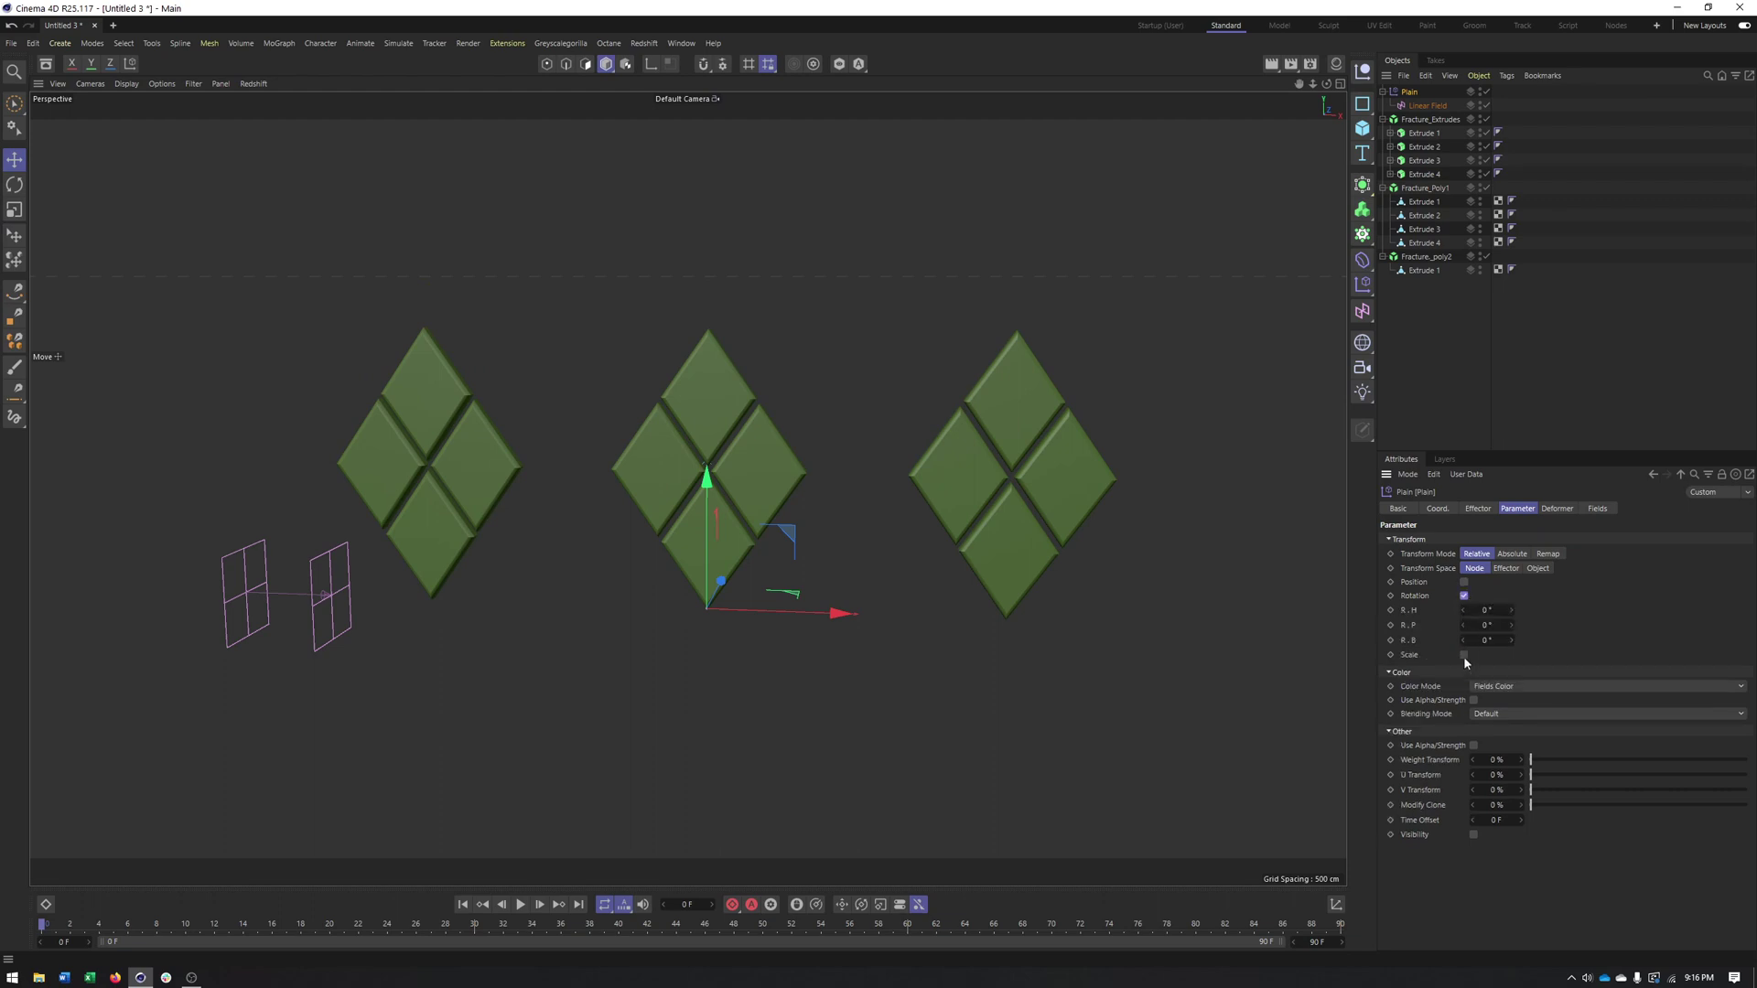
click(1464, 655)
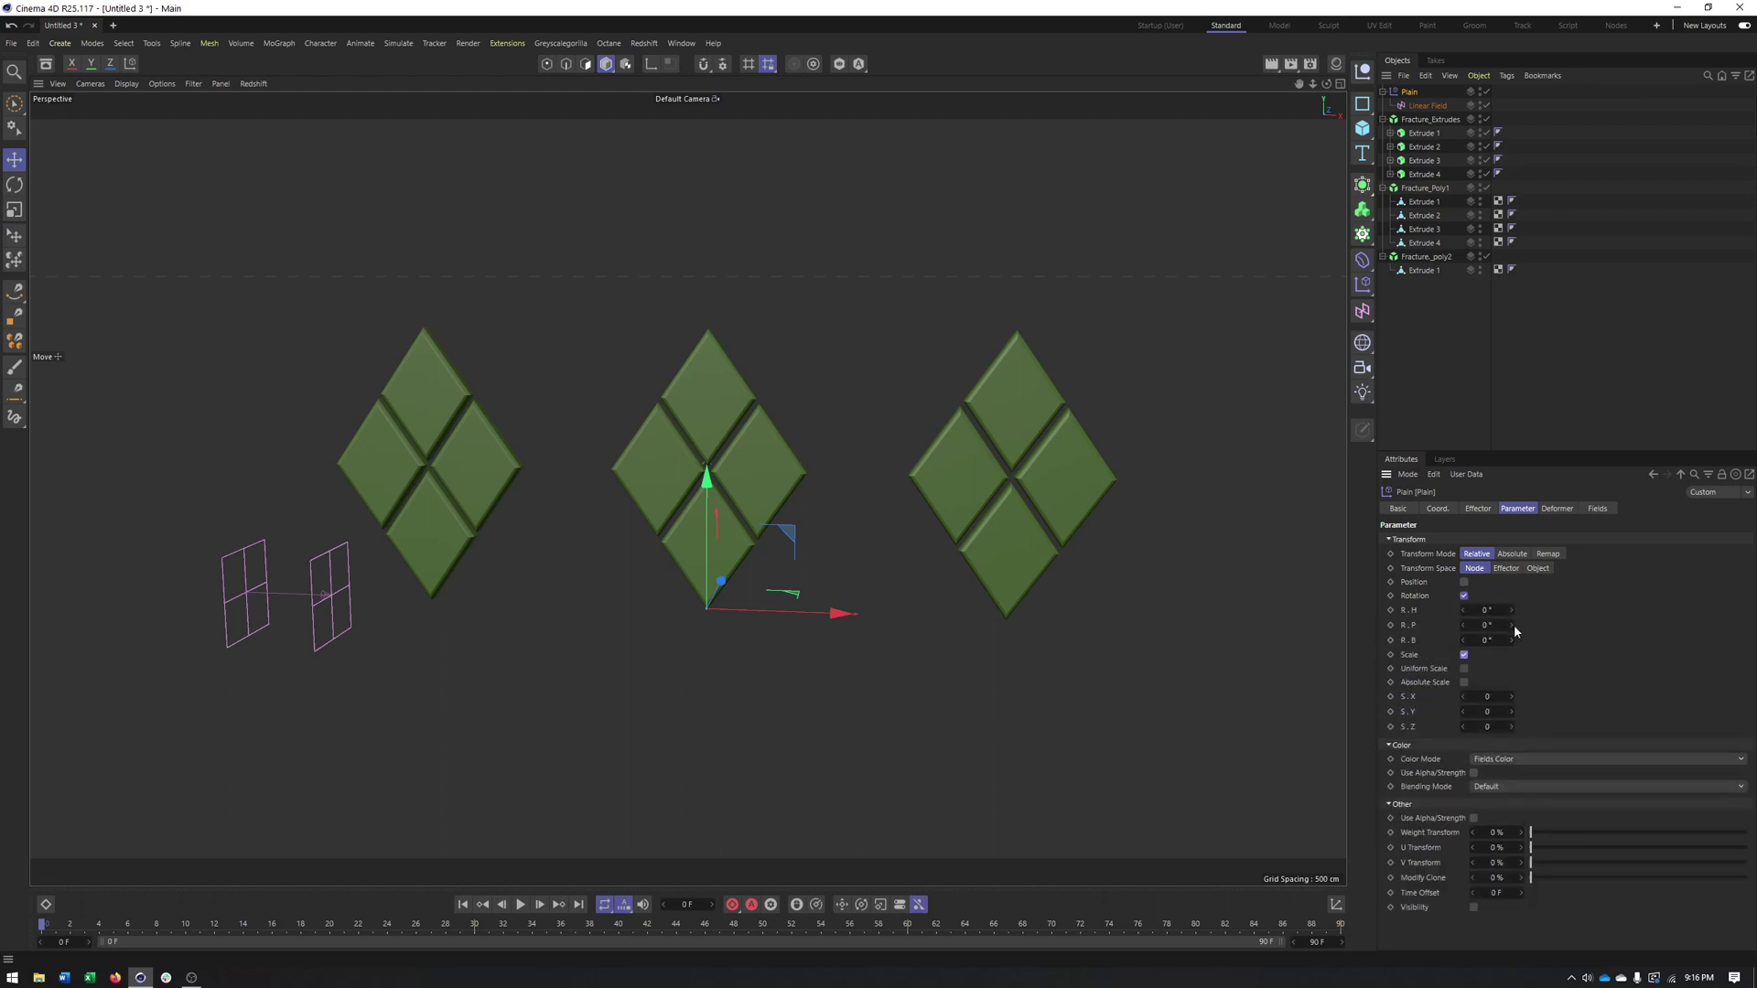
drag(1511, 609, 1597, 610)
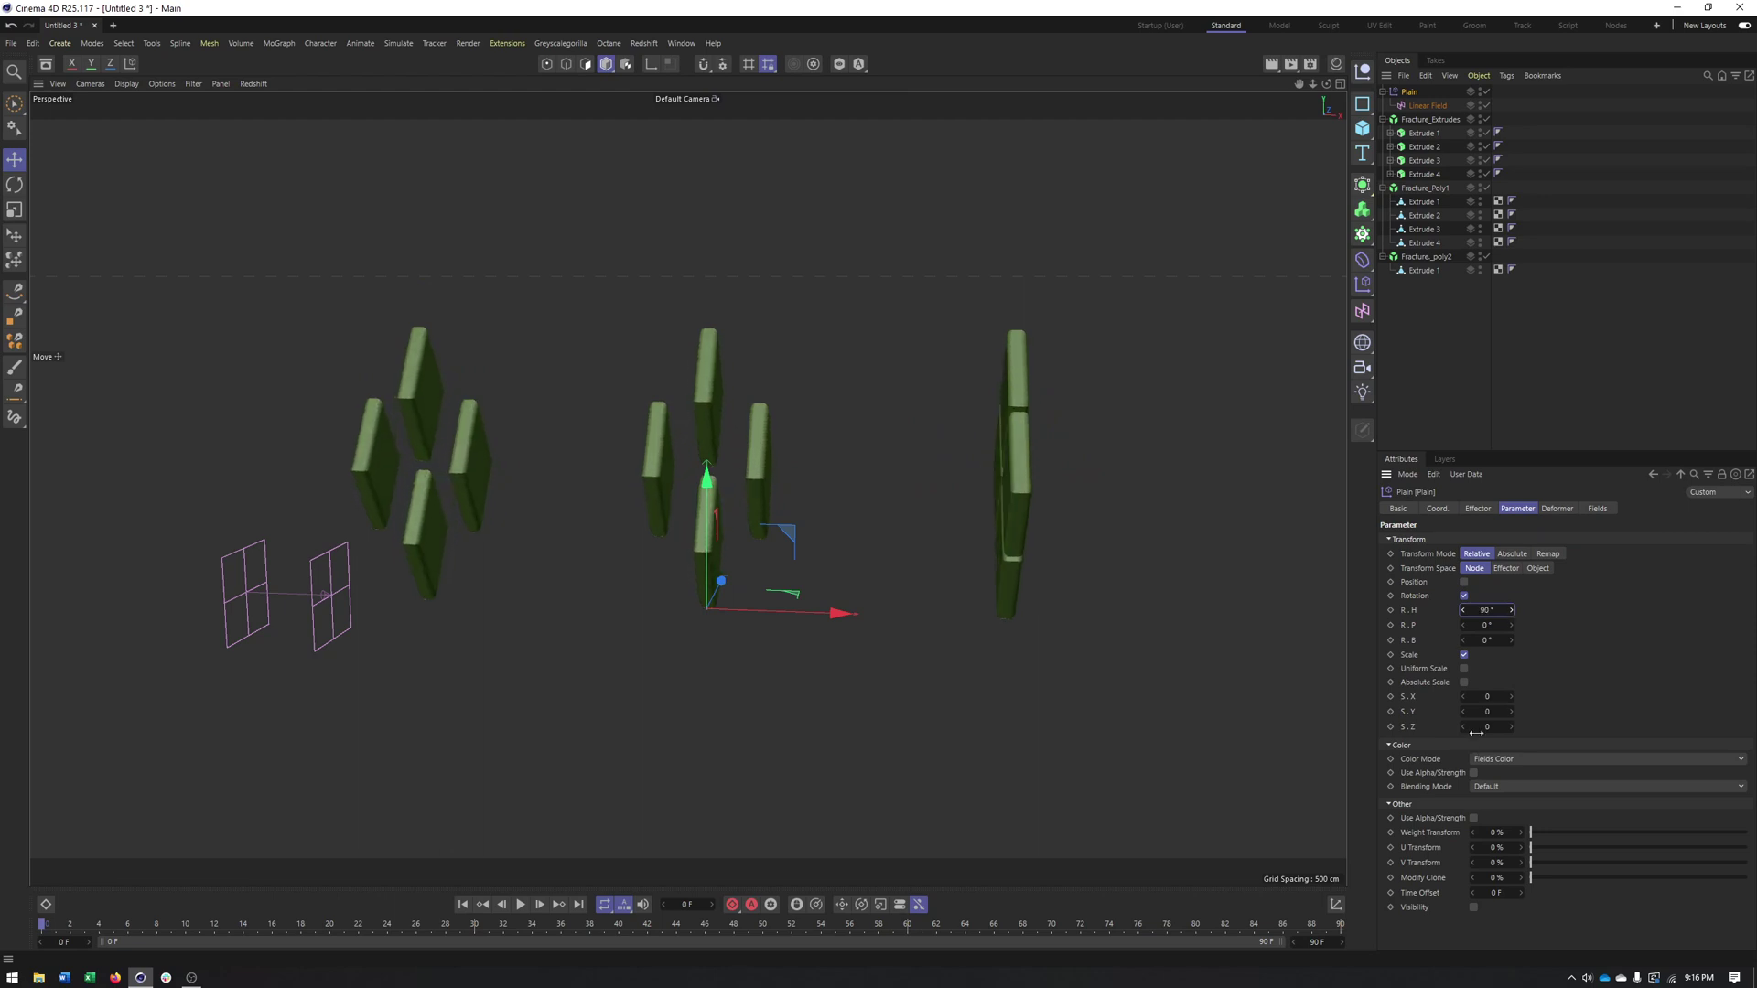
Step: Enable Uniform Scale on the Plain effector and set Scale to -1
click(1464, 669)
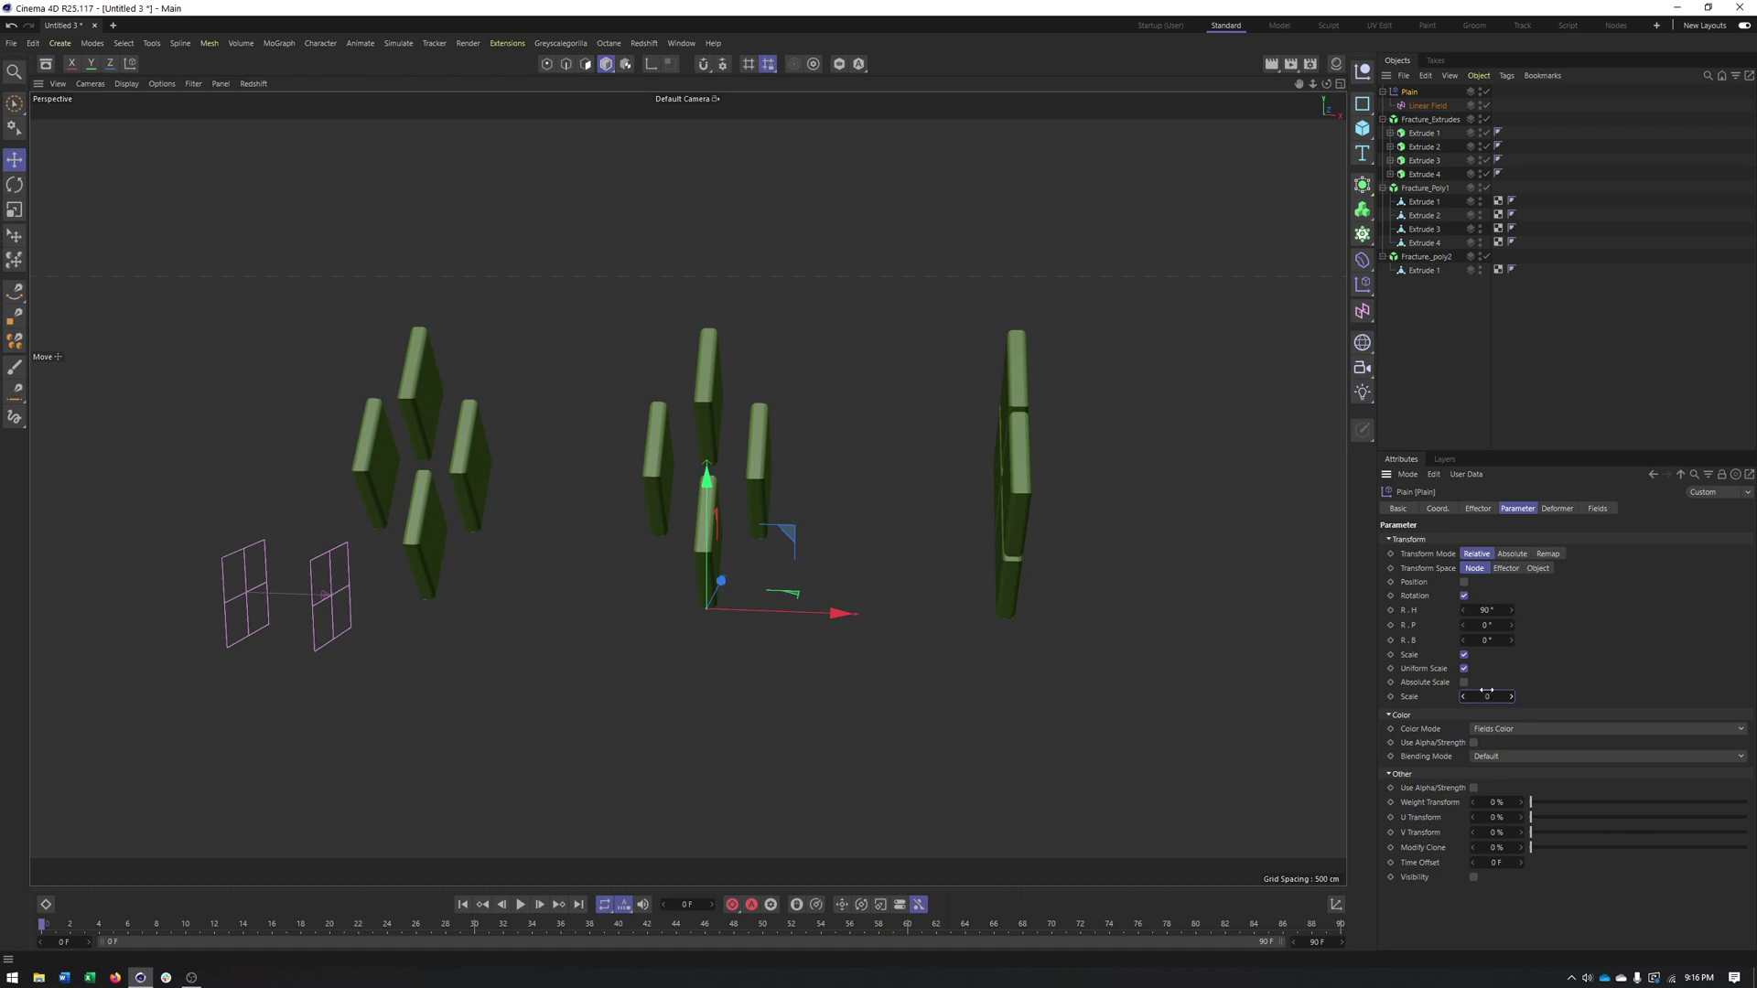
click(1489, 697)
text(-1)
key(Return)
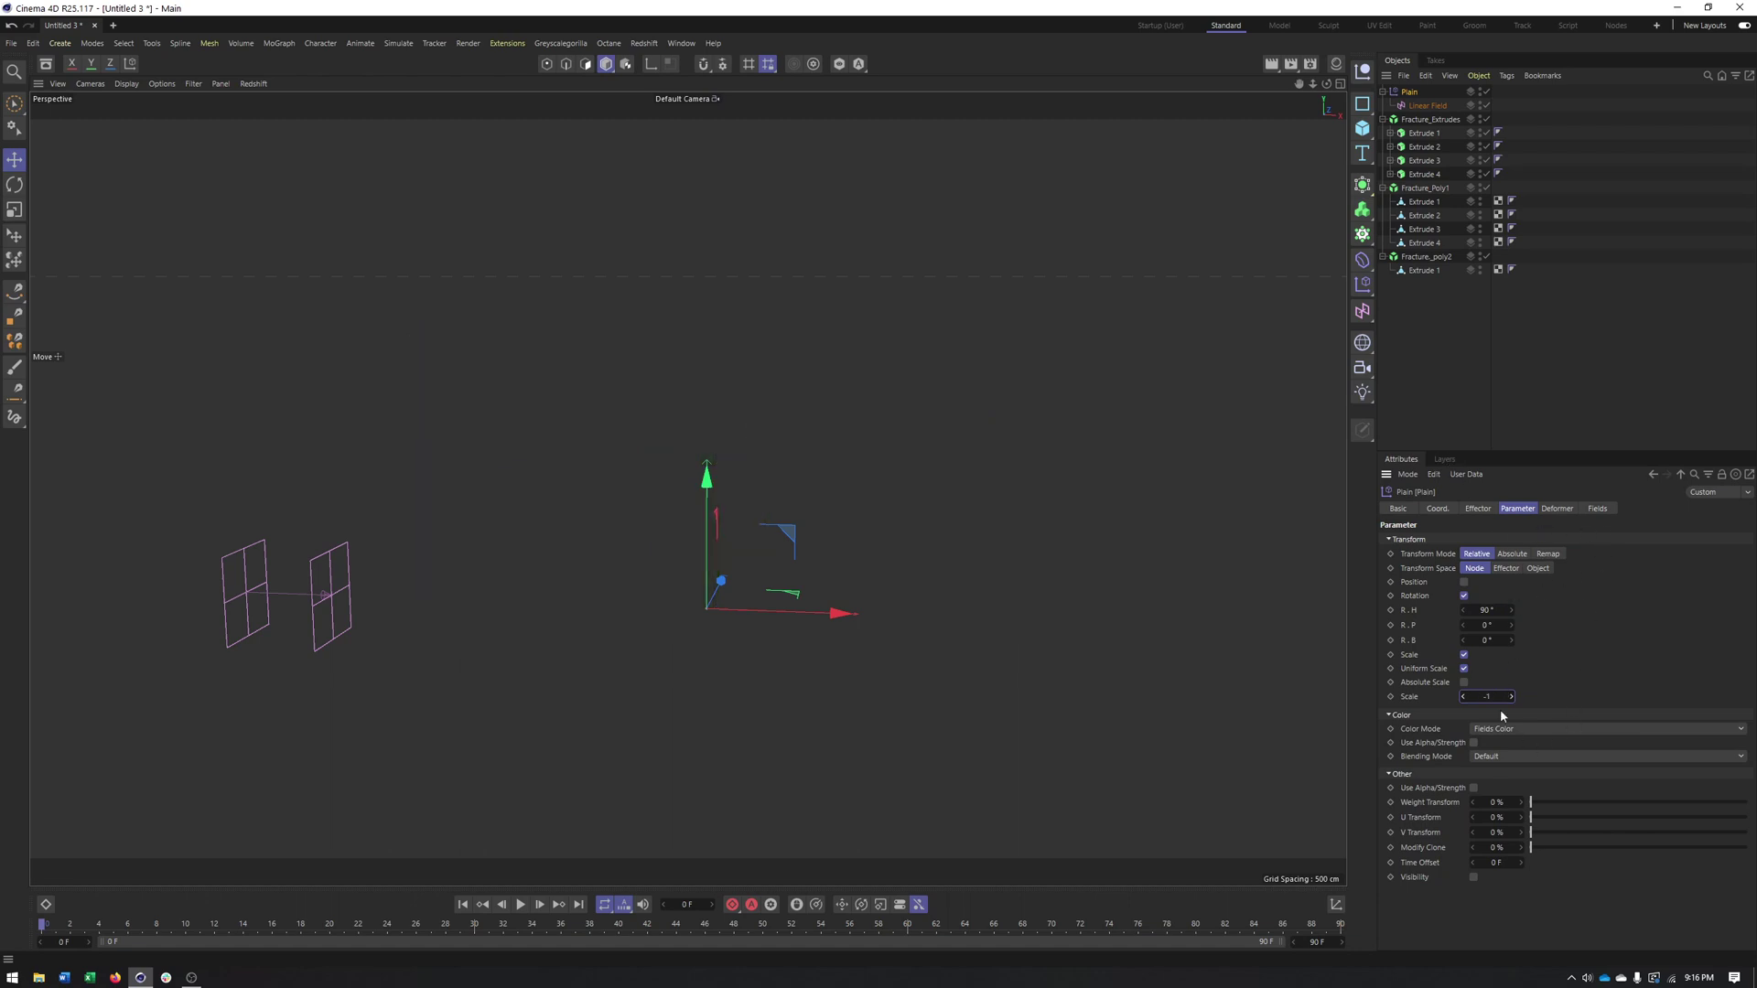
Step: Set the Linear Field's direction to X- and sweep it along X across the diamond sets and back beside Fracture_Extrudes
click(1417, 107)
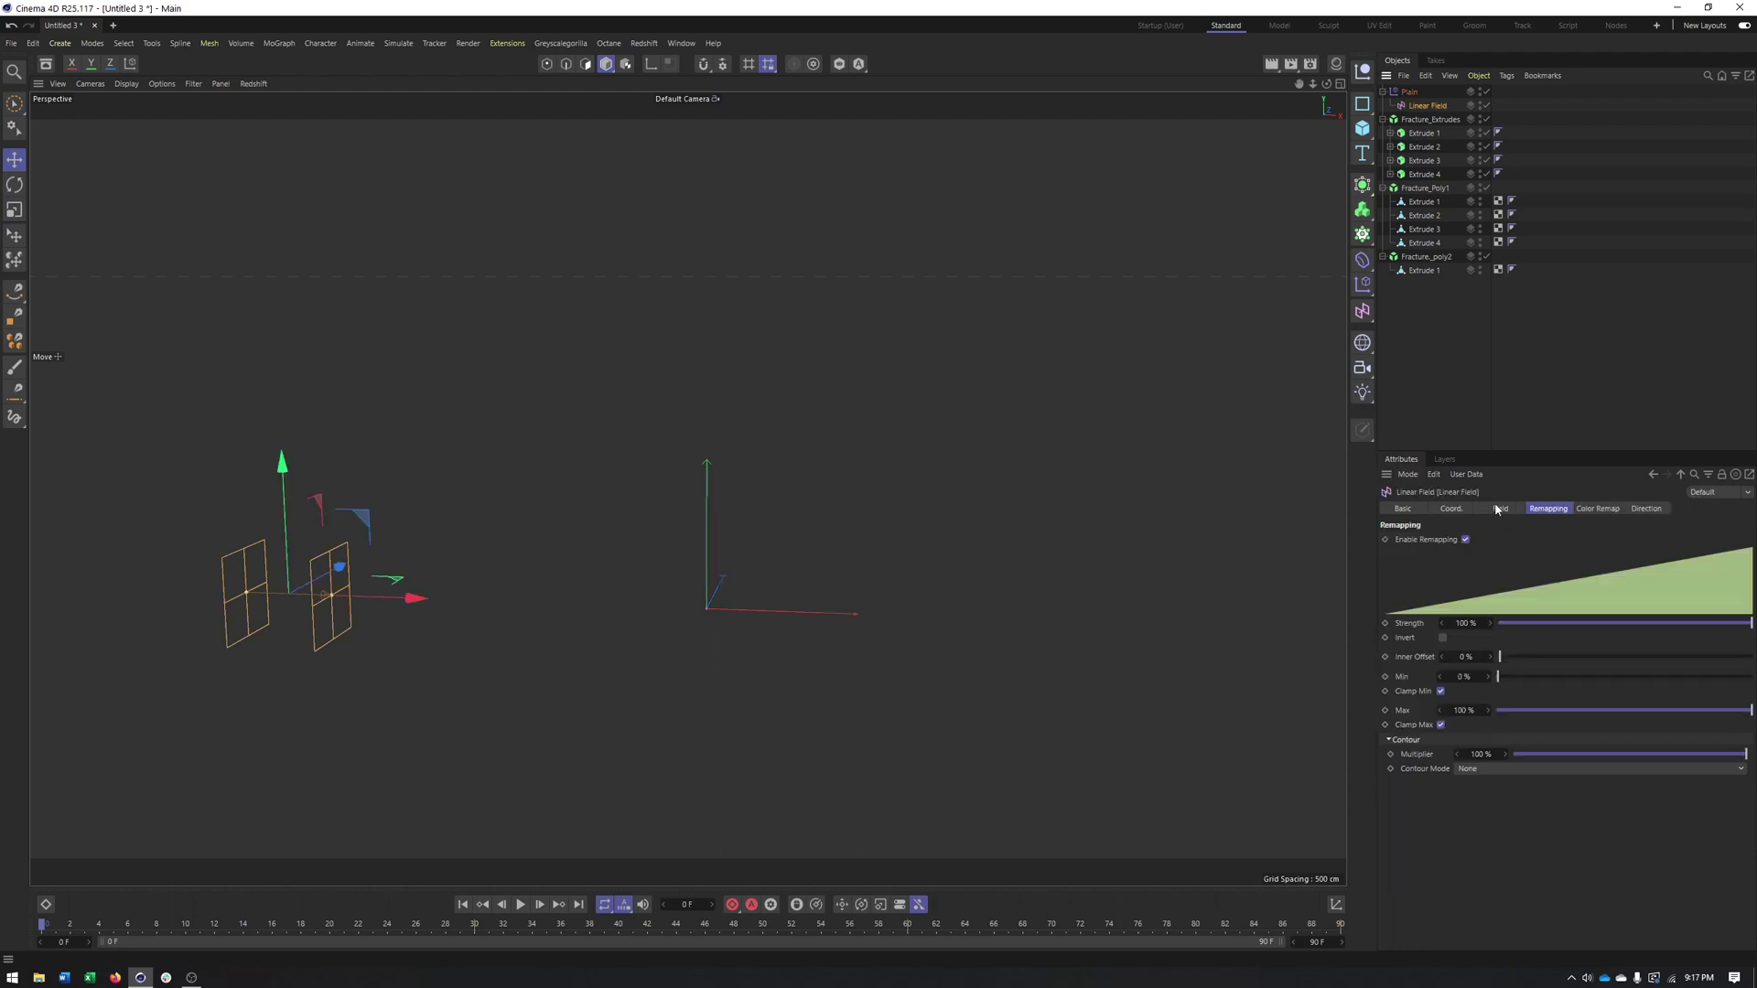
click(1492, 509)
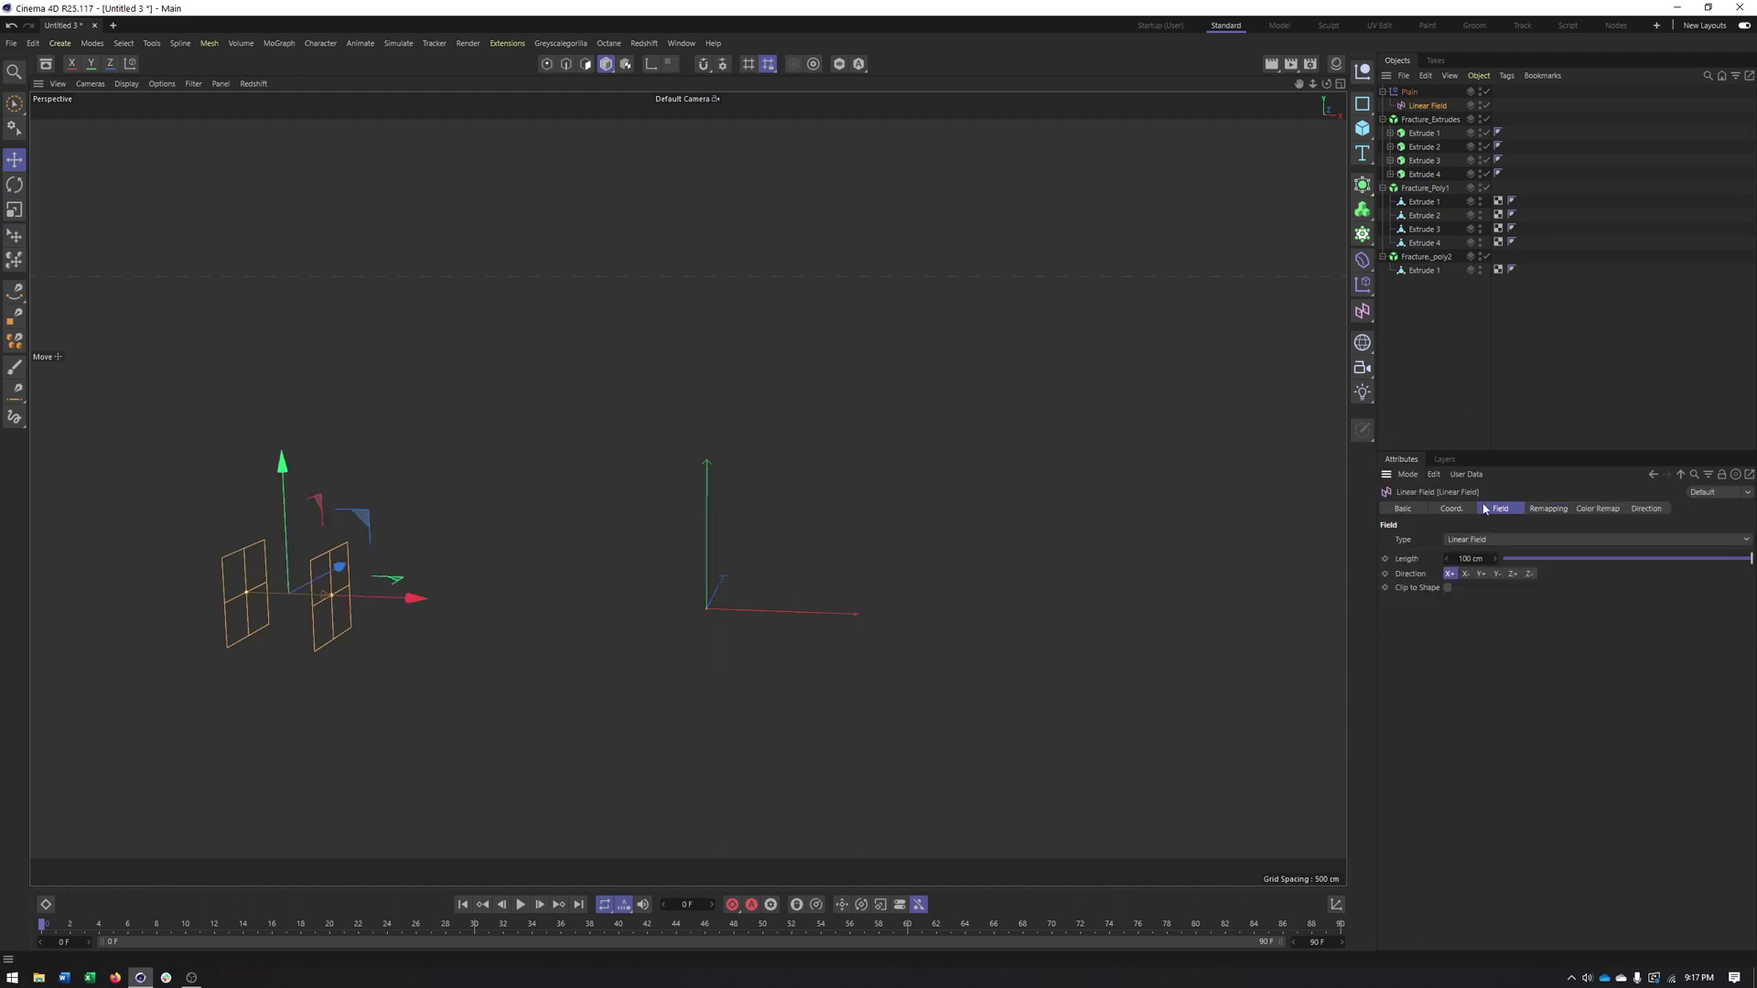
click(1465, 573)
drag(414, 598, 815, 631)
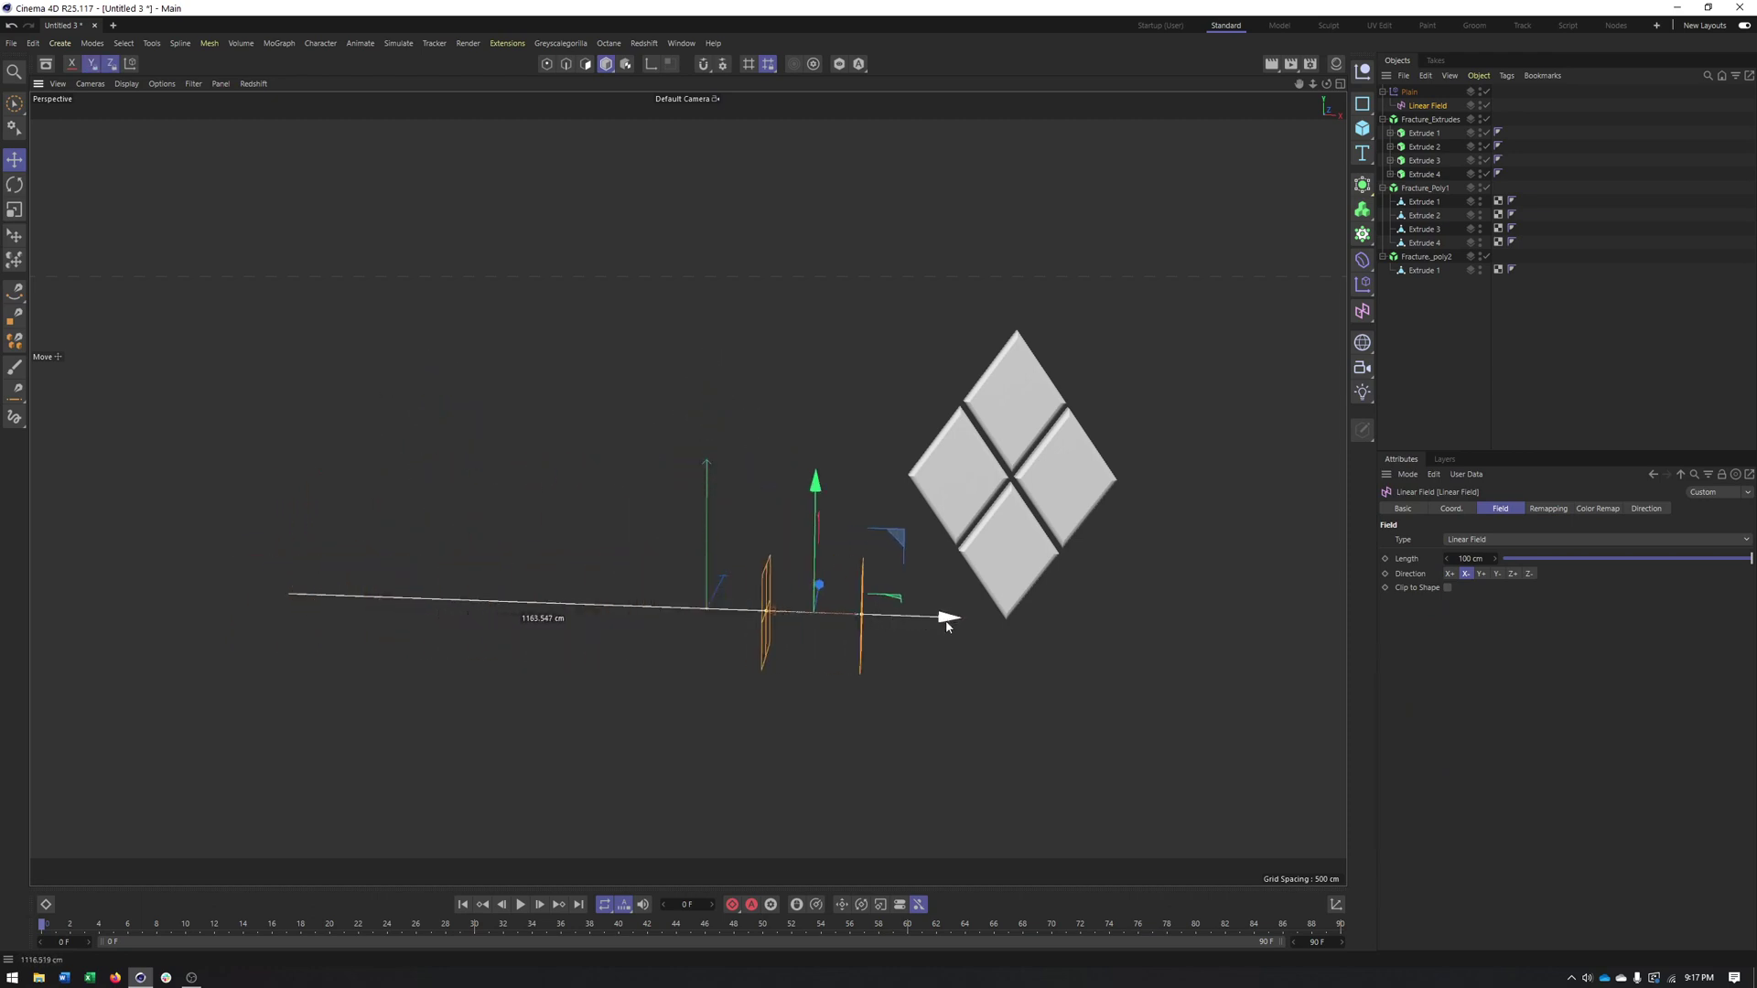
drag(948, 626, 510, 657)
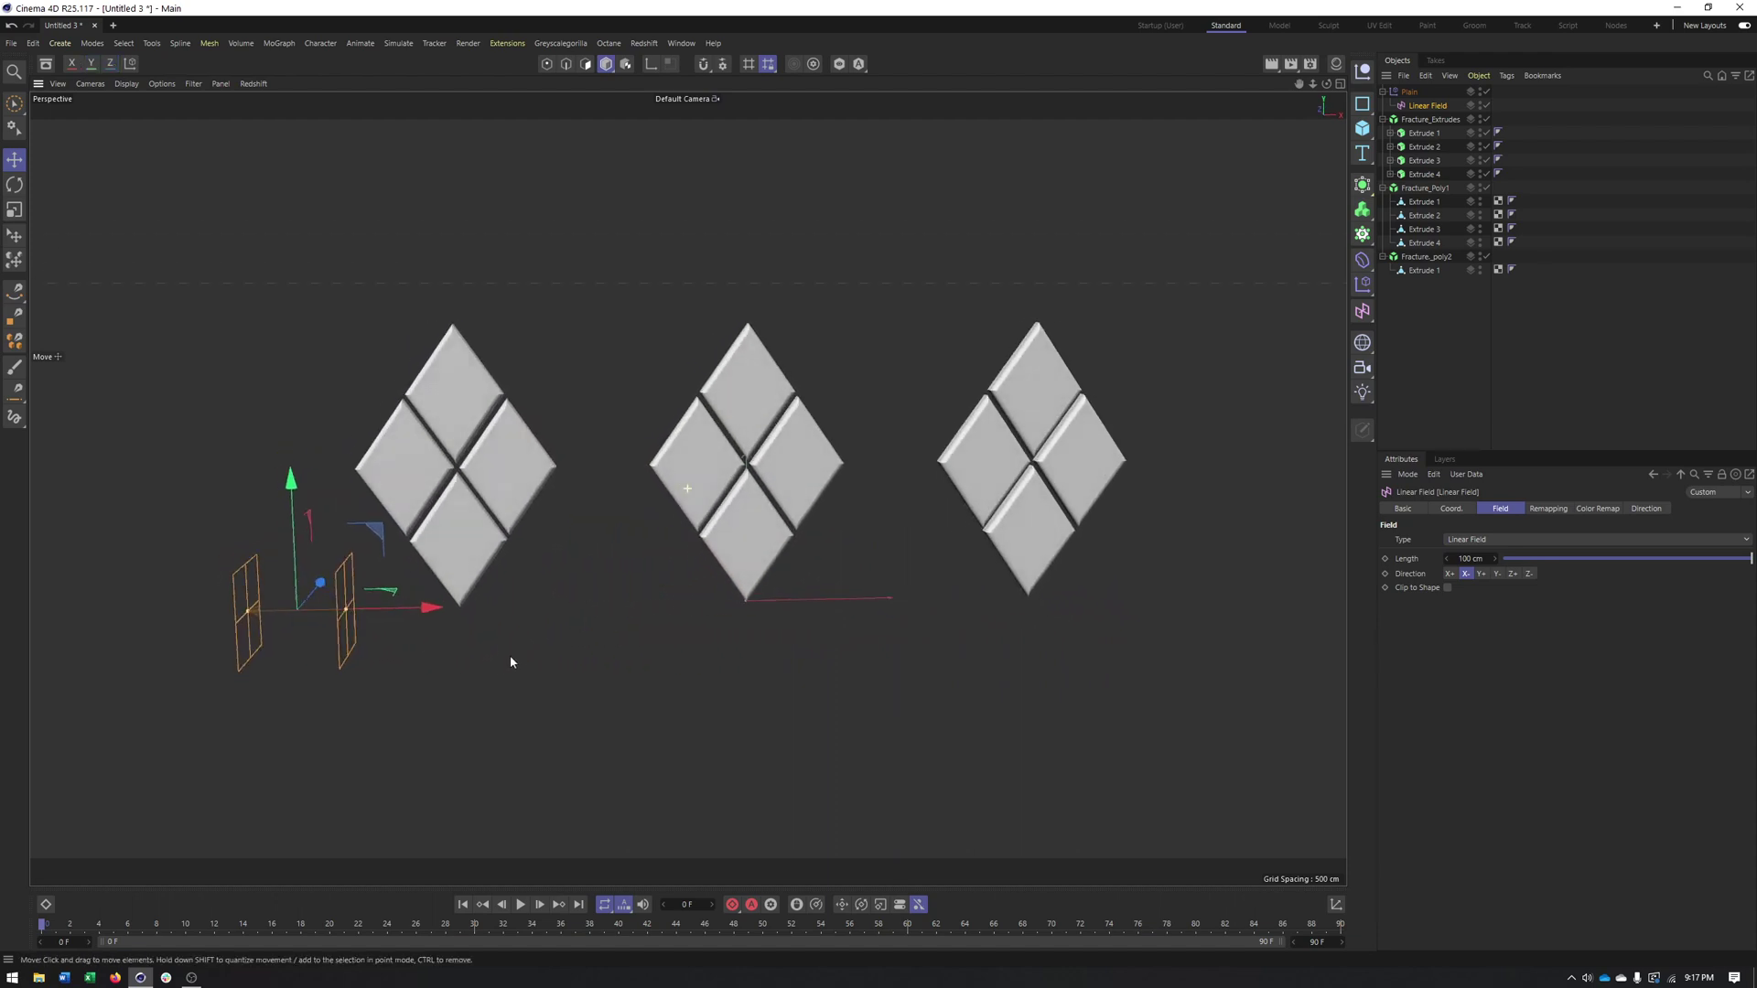
Step: Lengthen the Linear Field to about 139 cm and slide it through the Fracture_Poly1 and Fracture_poly2 diamonds to compare how they react
drag(348, 609, 842, 542)
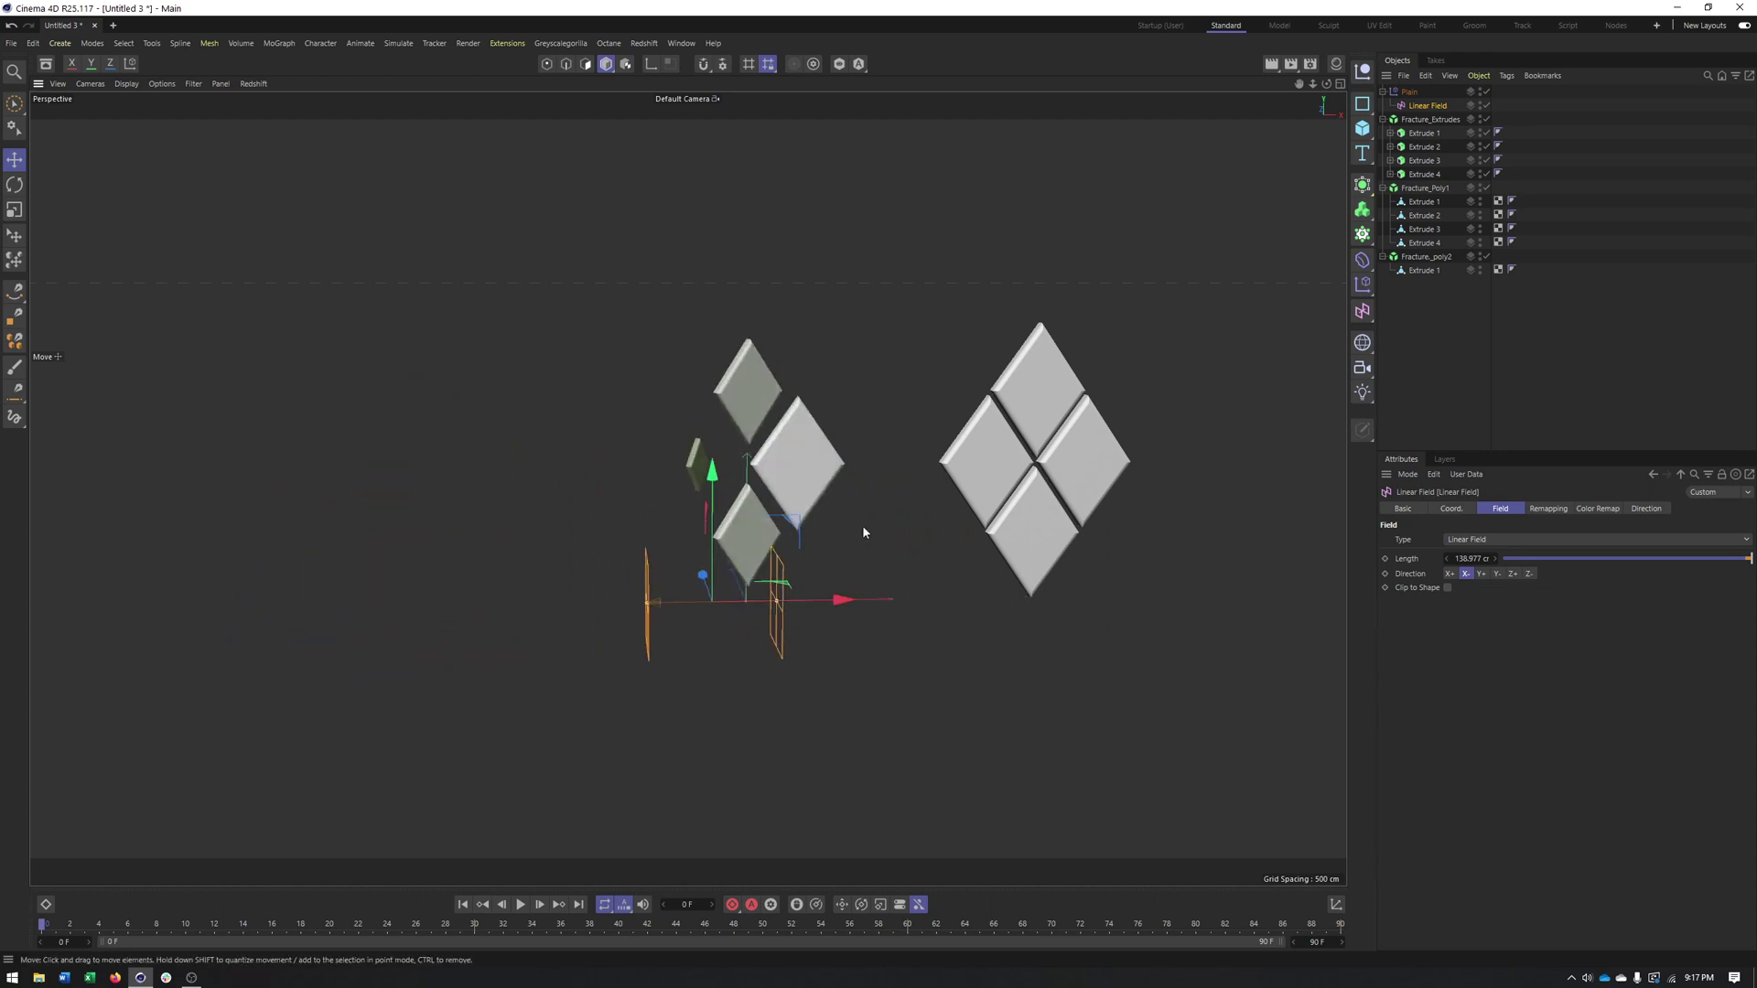
alt+middle_drag(951, 450, 682, 590)
drag(575, 638, 1003, 638)
drag(989, 569, 681, 496)
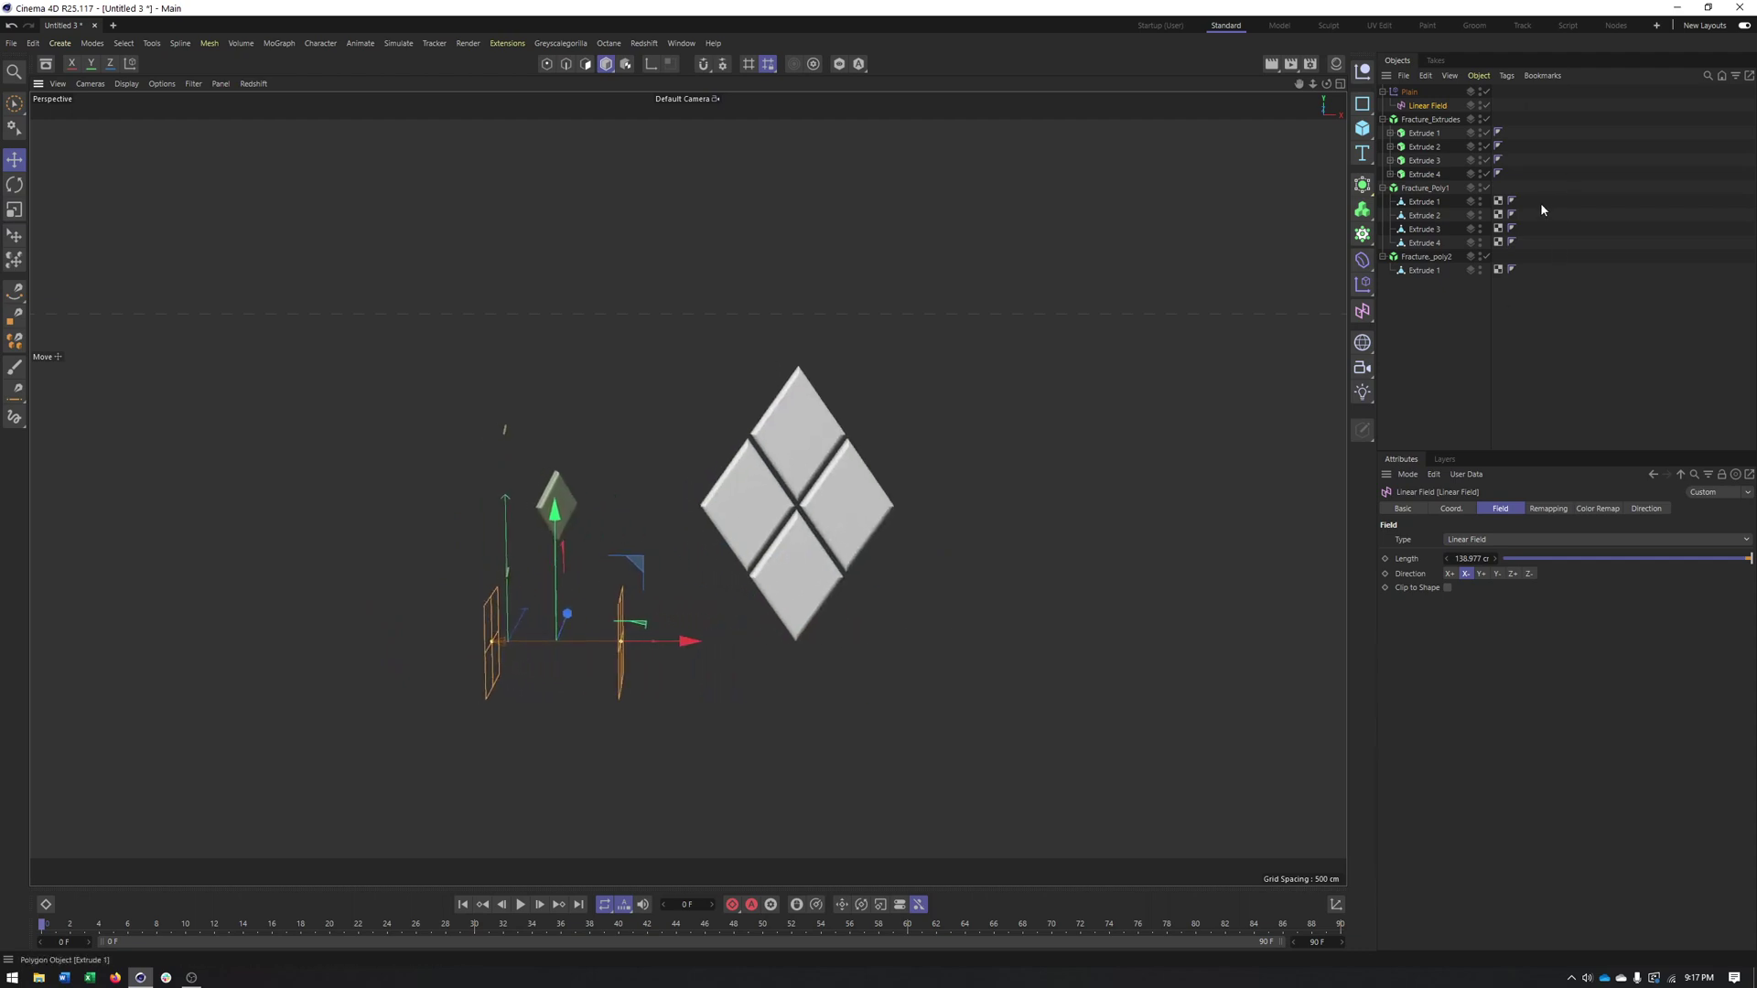
Step: Set the Mode of Fracture_poly2 to Explode Segments
click(1421, 260)
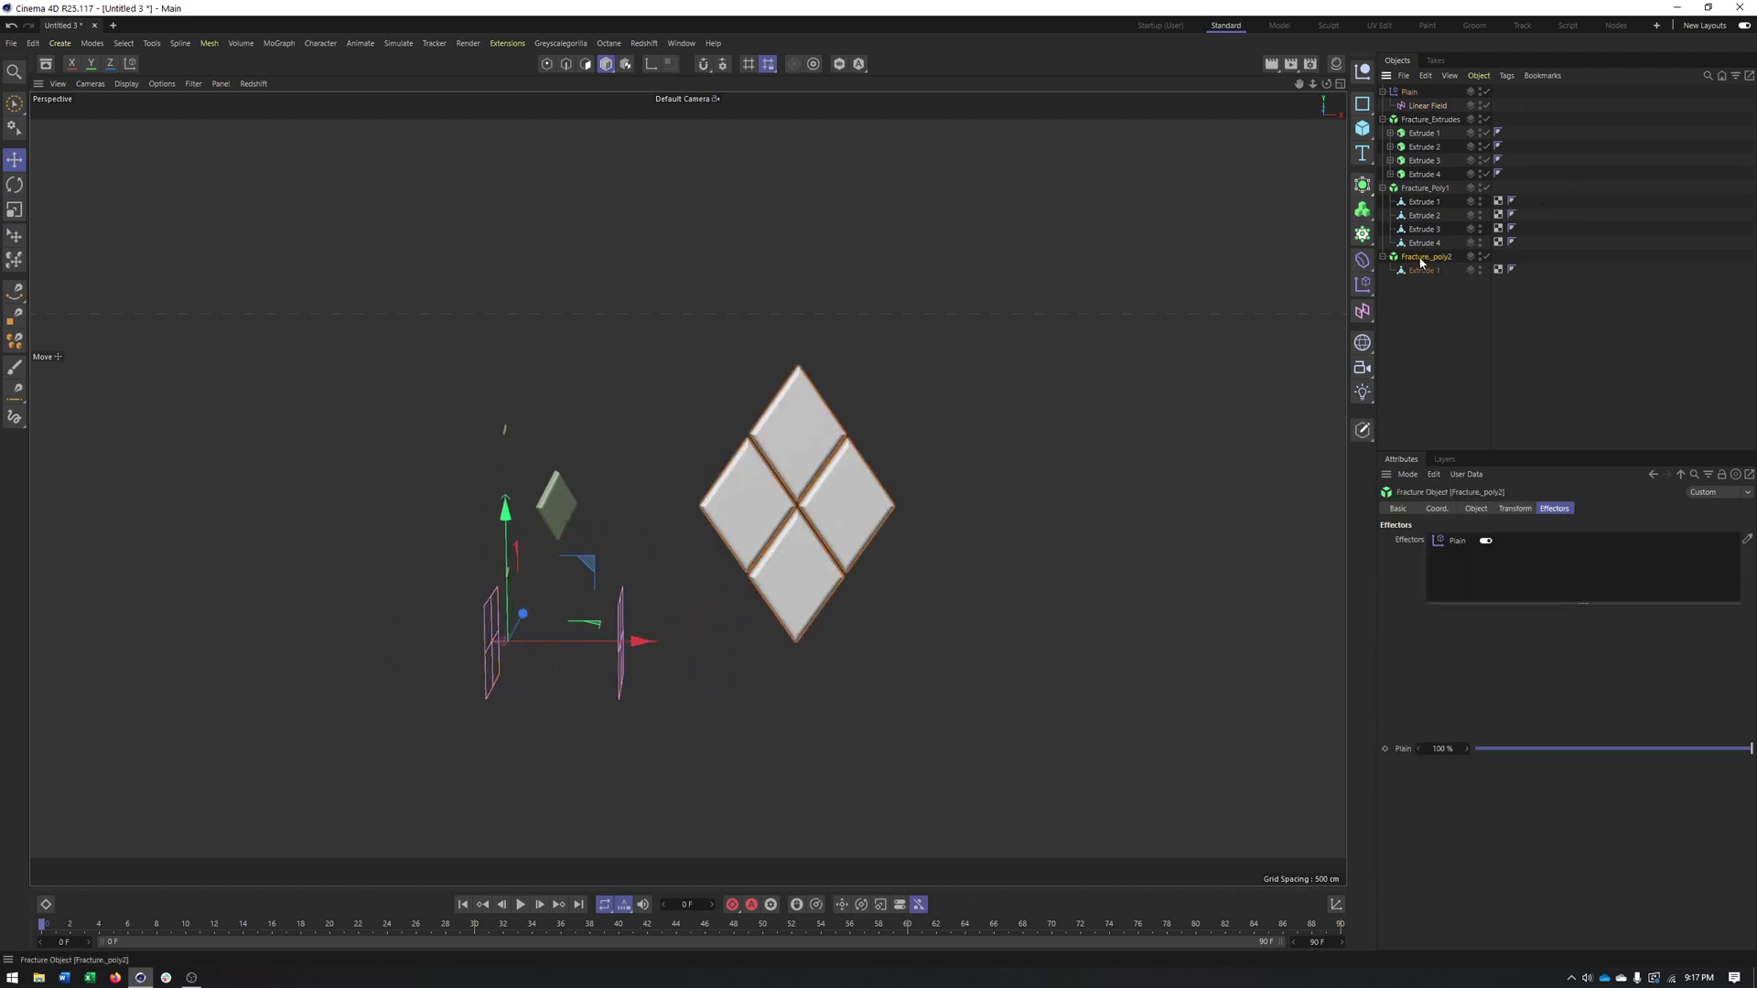
click(1475, 510)
click(1455, 545)
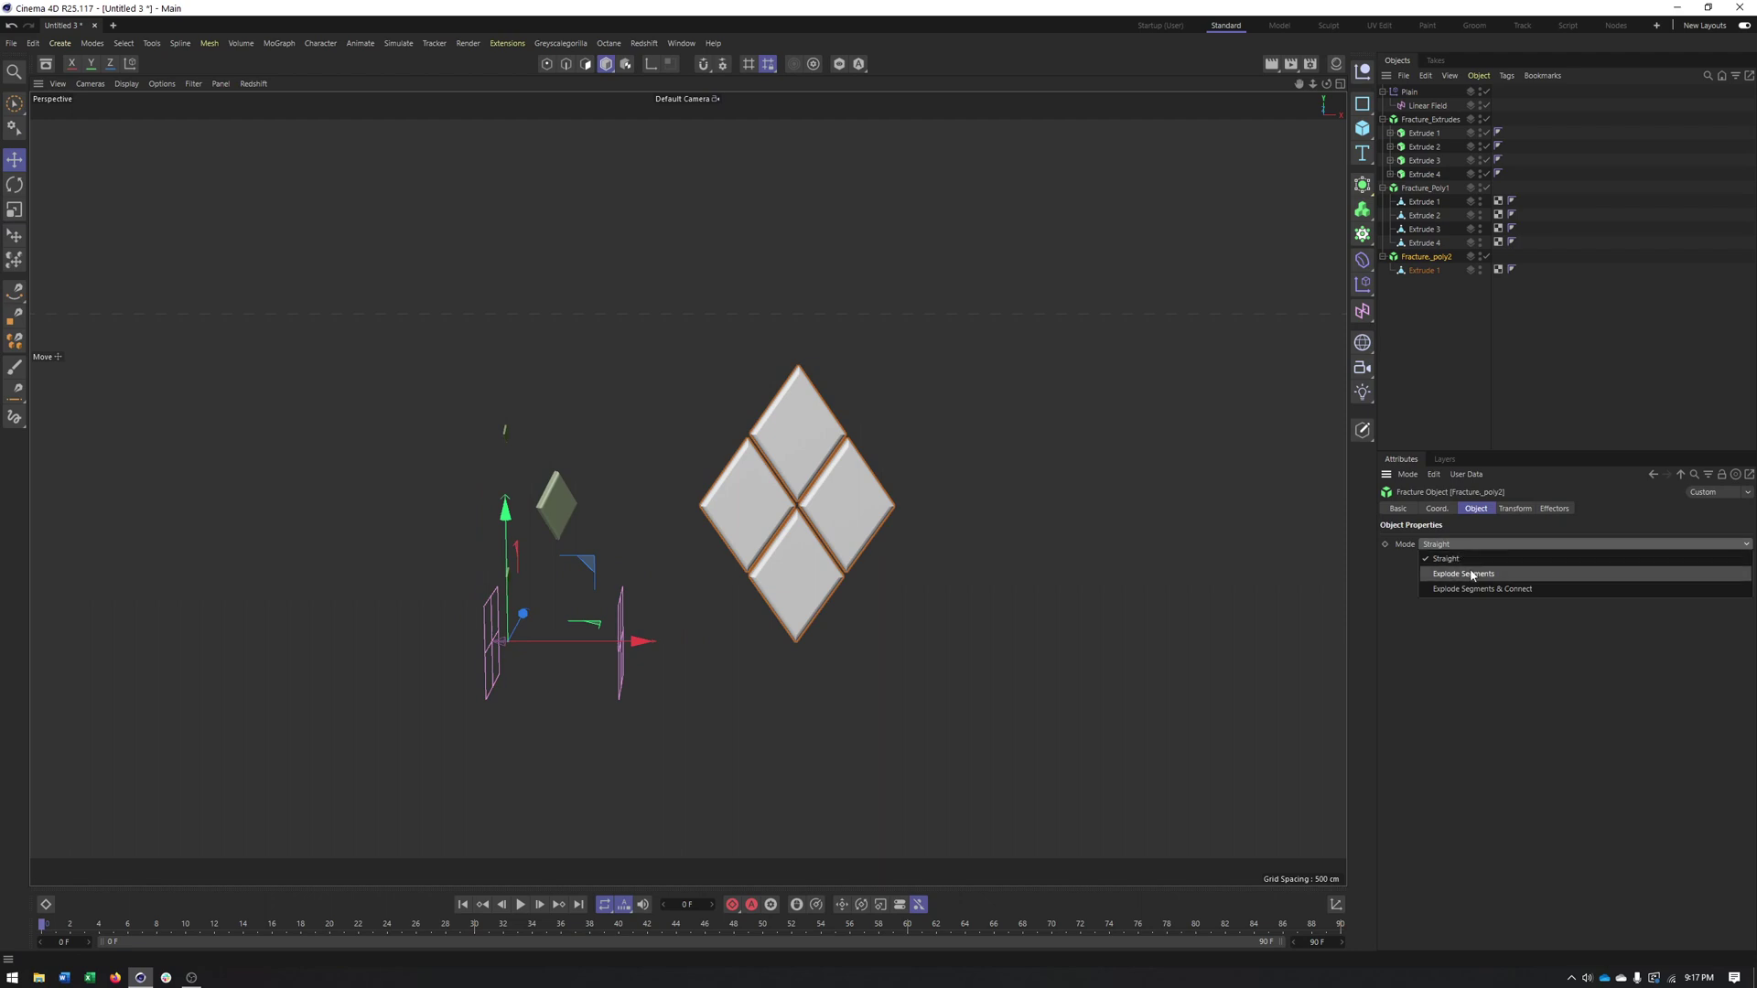
click(1473, 573)
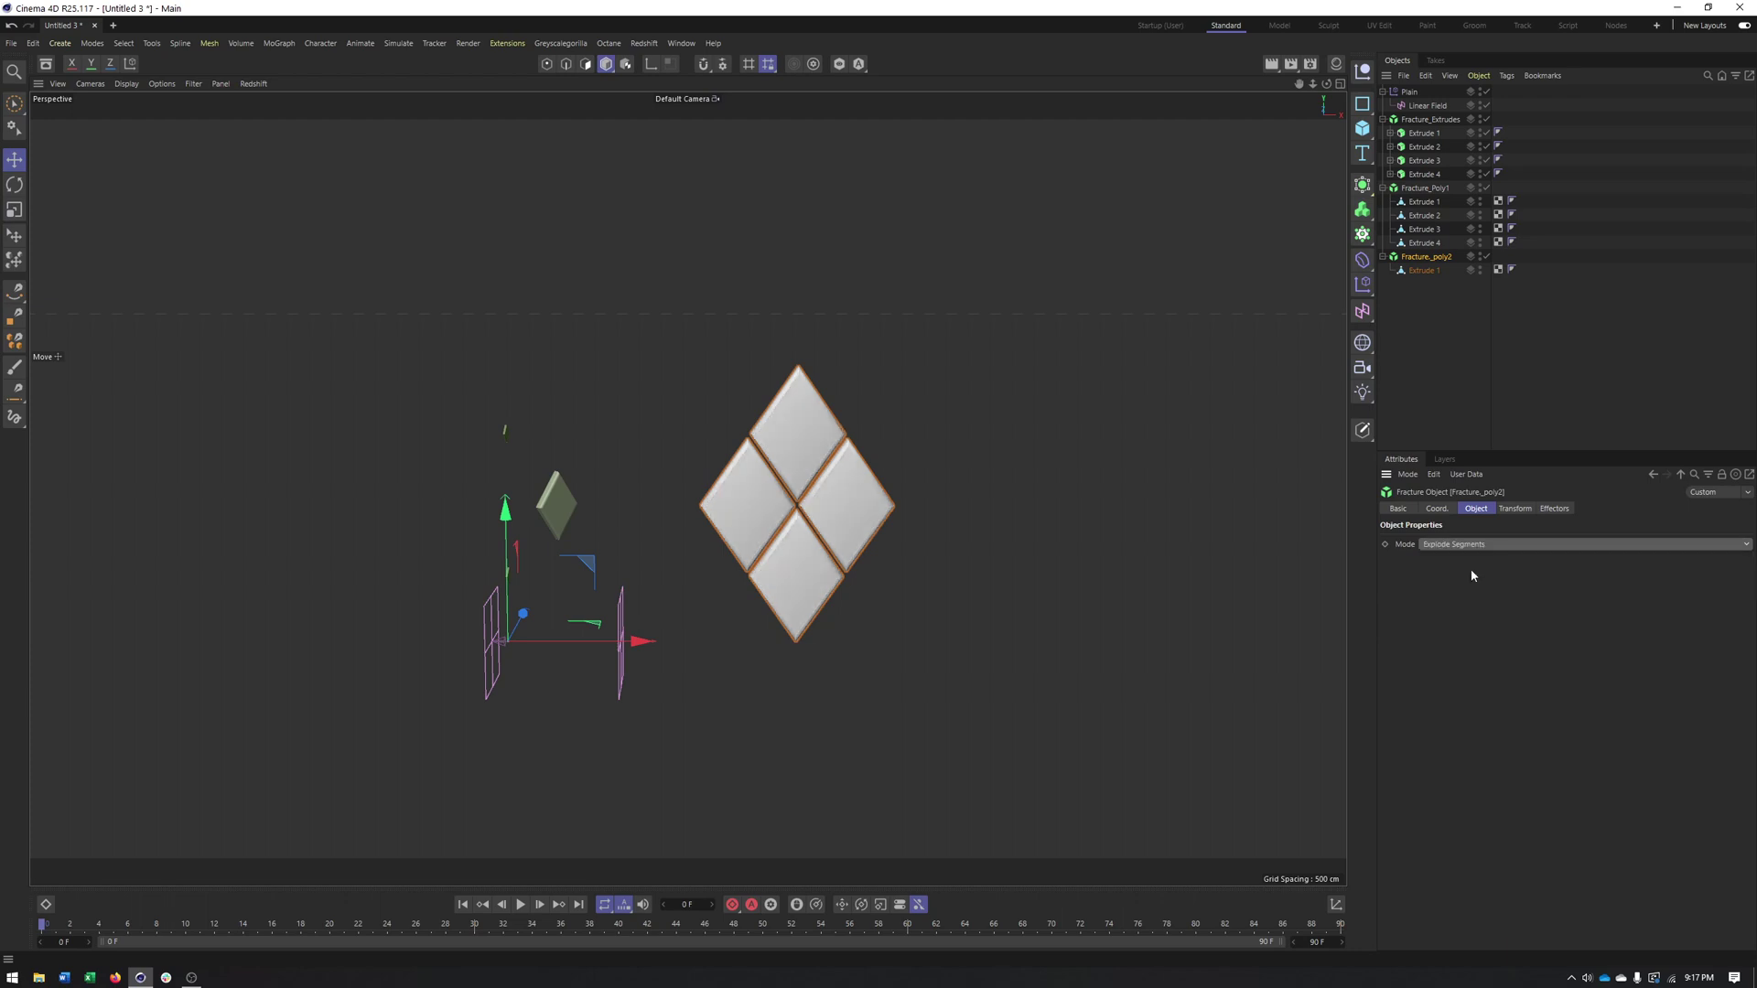
Step: Switch Fracture_poly2 to Straight and back to Explode Segments to compare the shading of its diamonds up close
scroll(714, 481, up, 5)
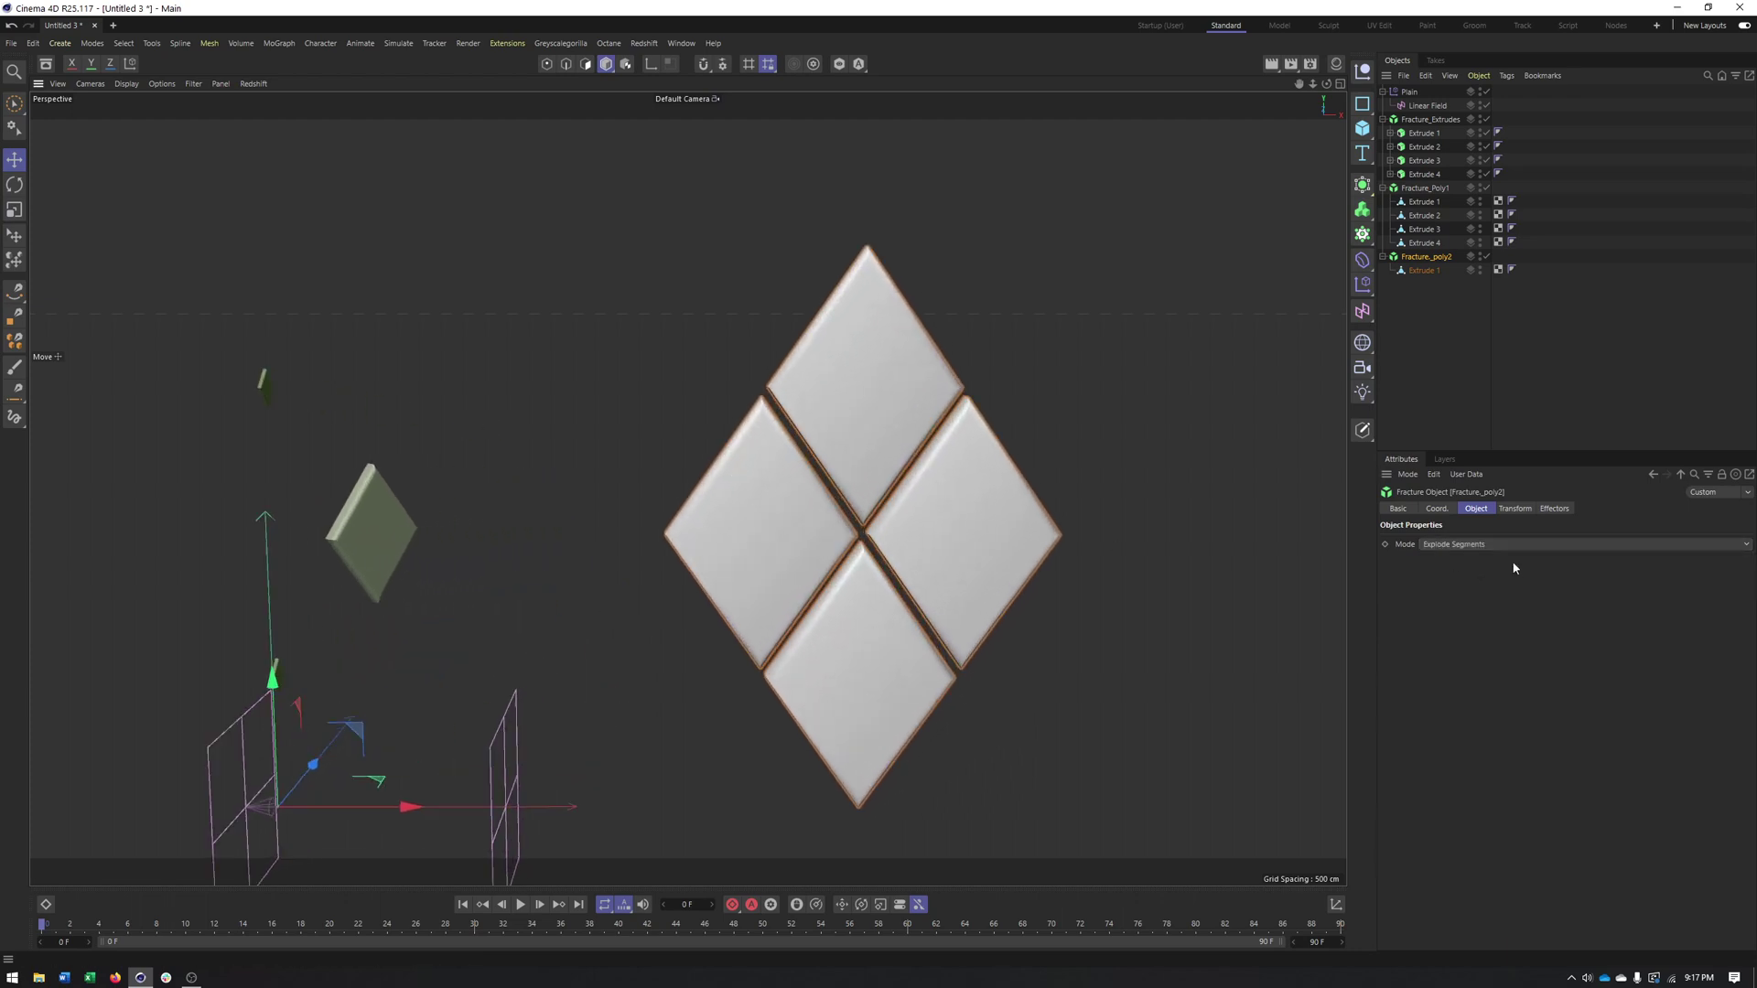
click(1478, 545)
click(1481, 560)
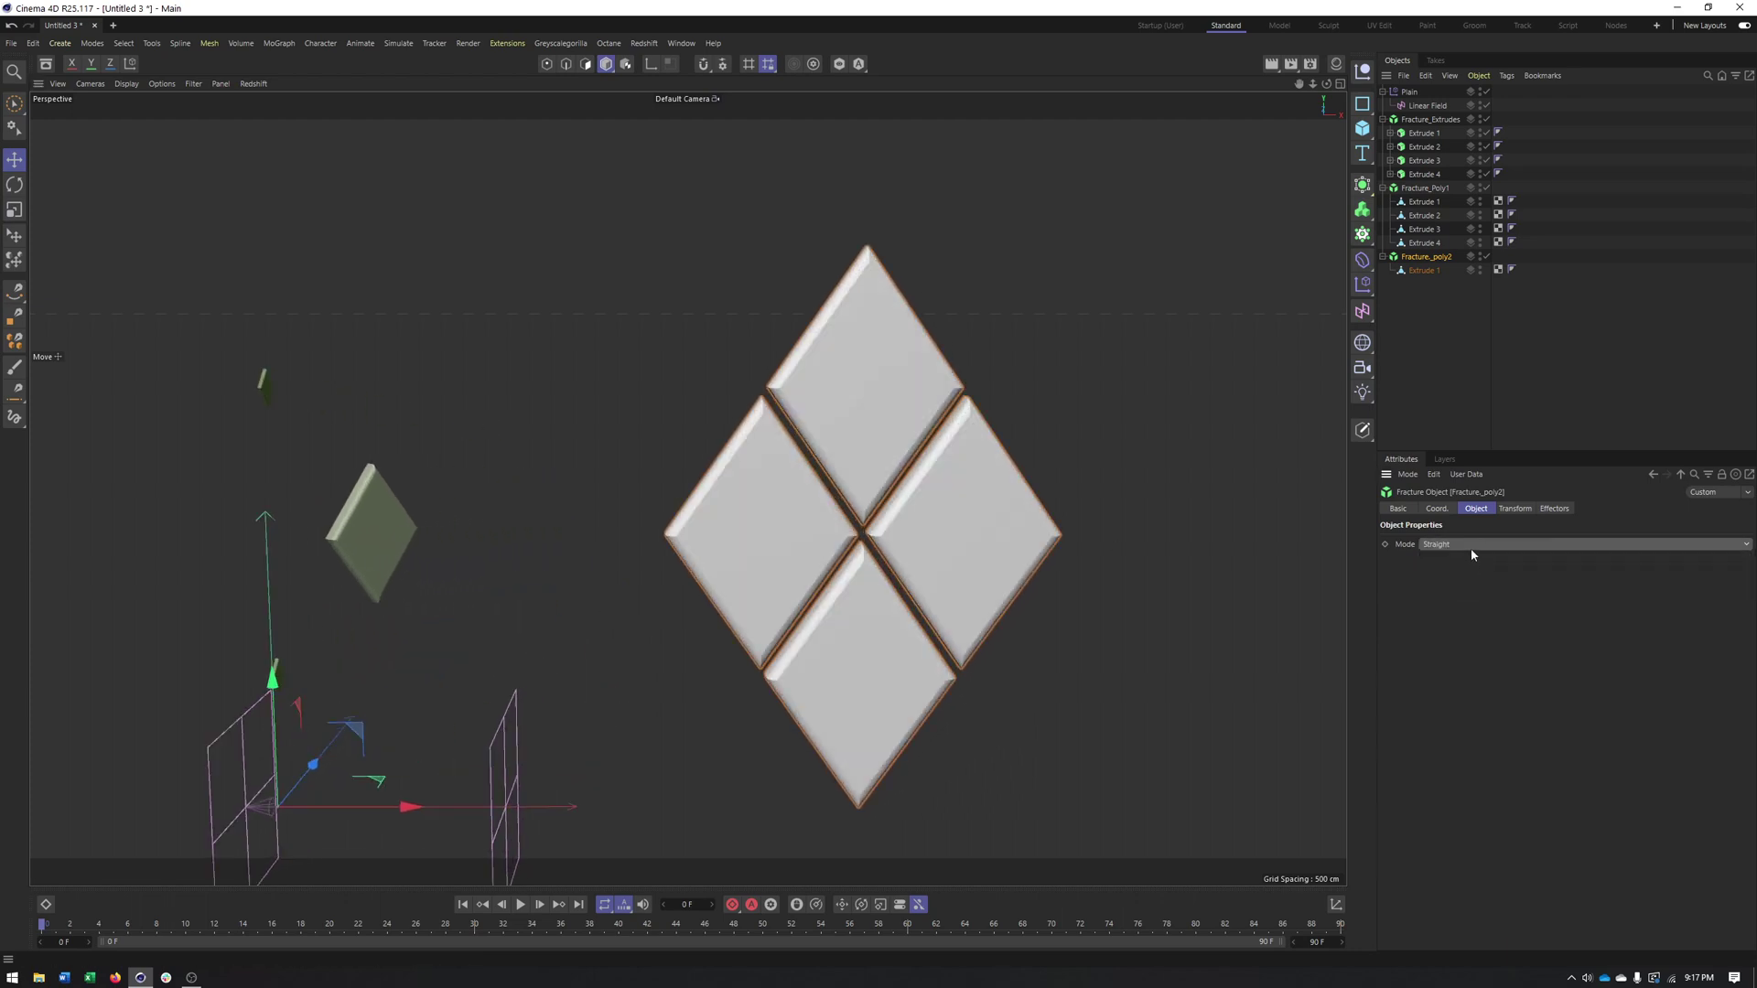
click(1472, 547)
click(1471, 574)
alt+drag(1051, 573, 744, 556)
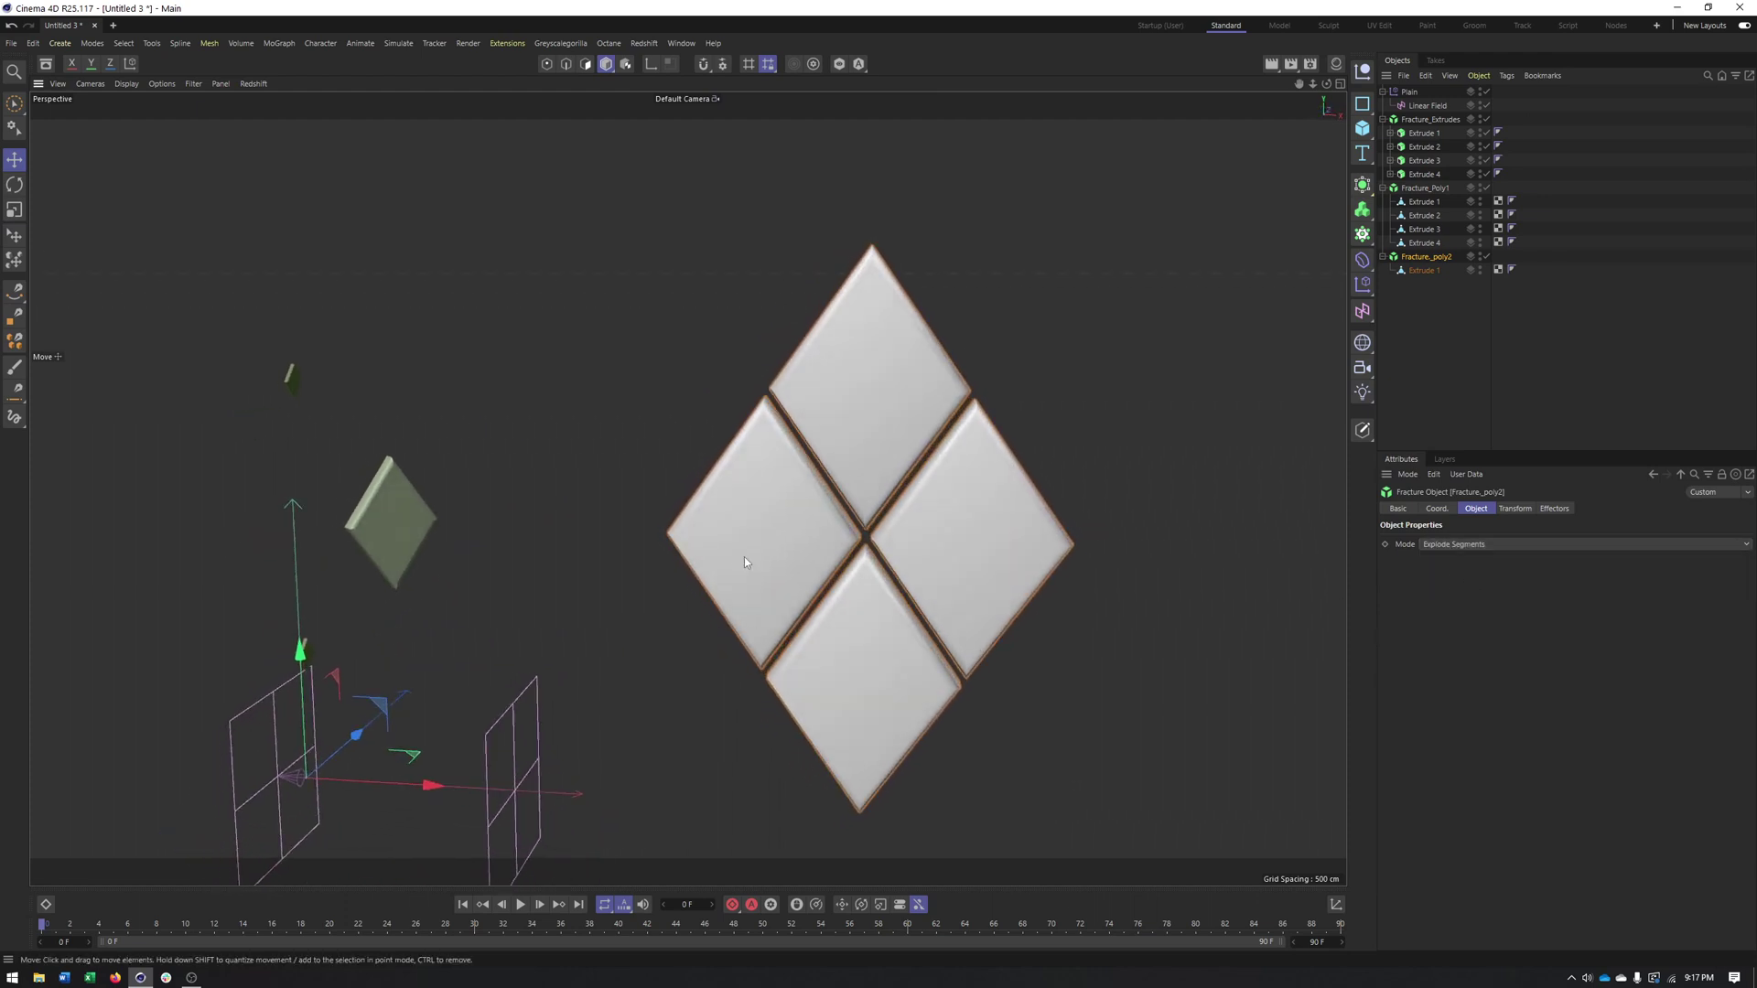
Step: Check the Phong tag on Extrude 1 in Fracture_poly2, reselect that Fracture and inspect its bevelled edges
click(1511, 270)
click(1424, 257)
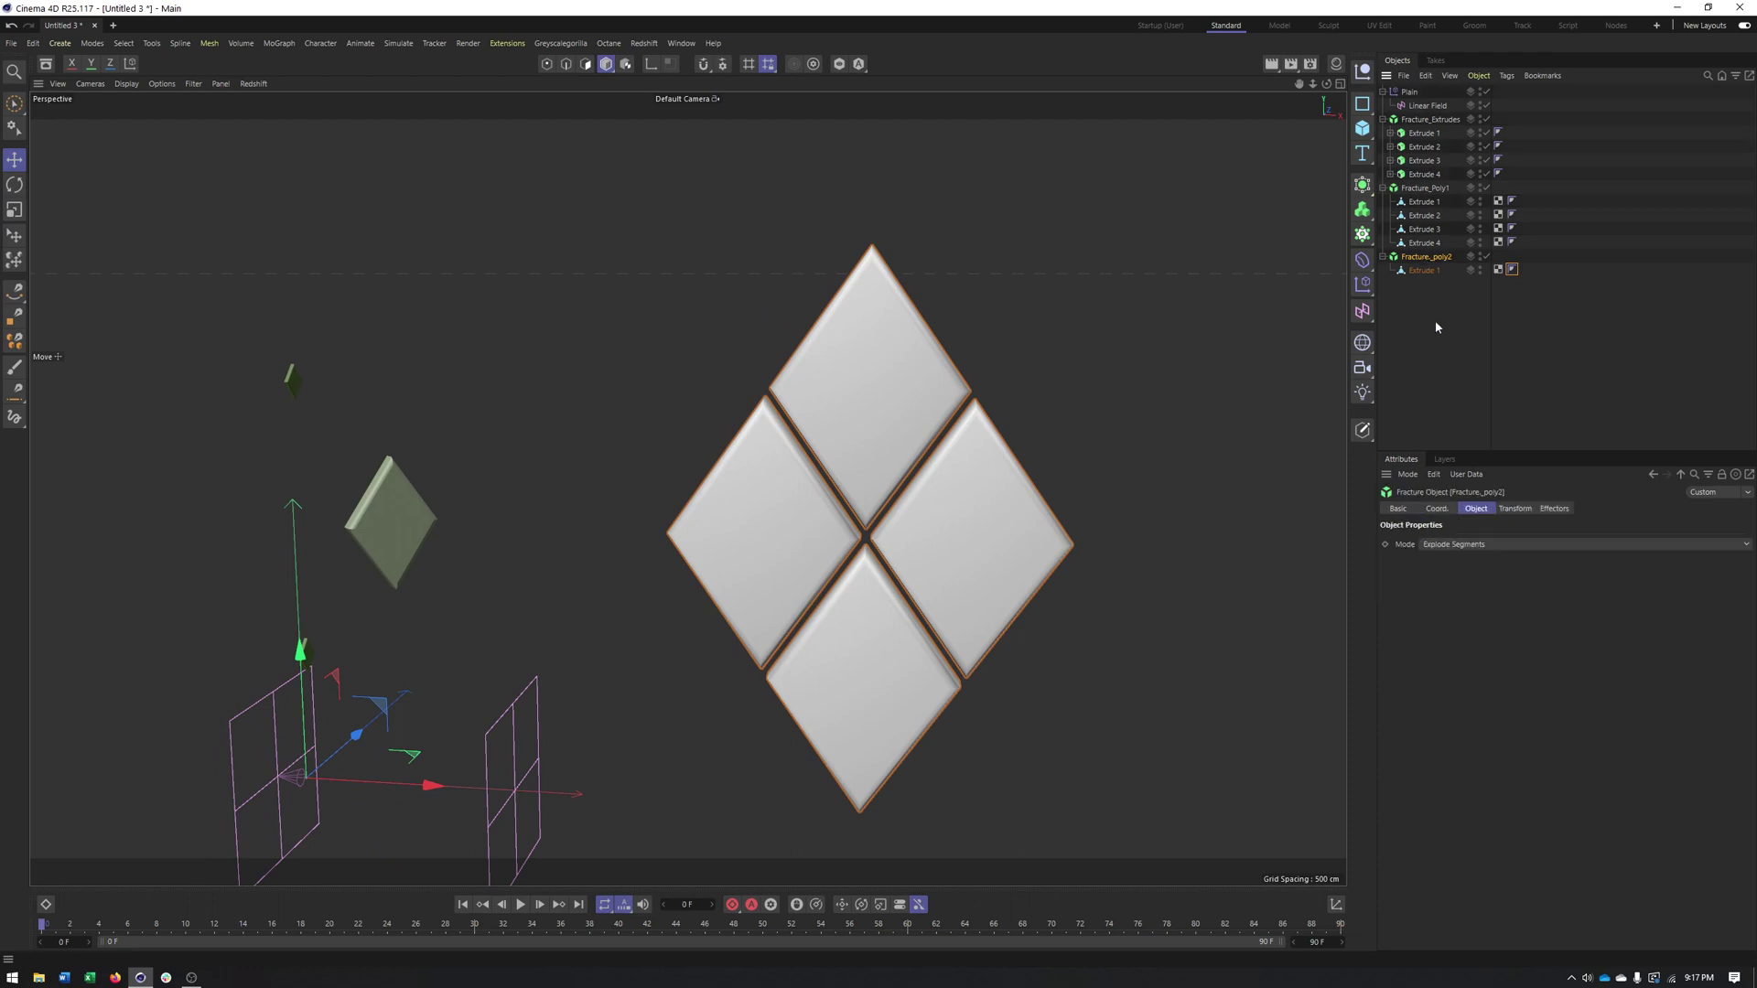
alt+drag(984, 605, 957, 580)
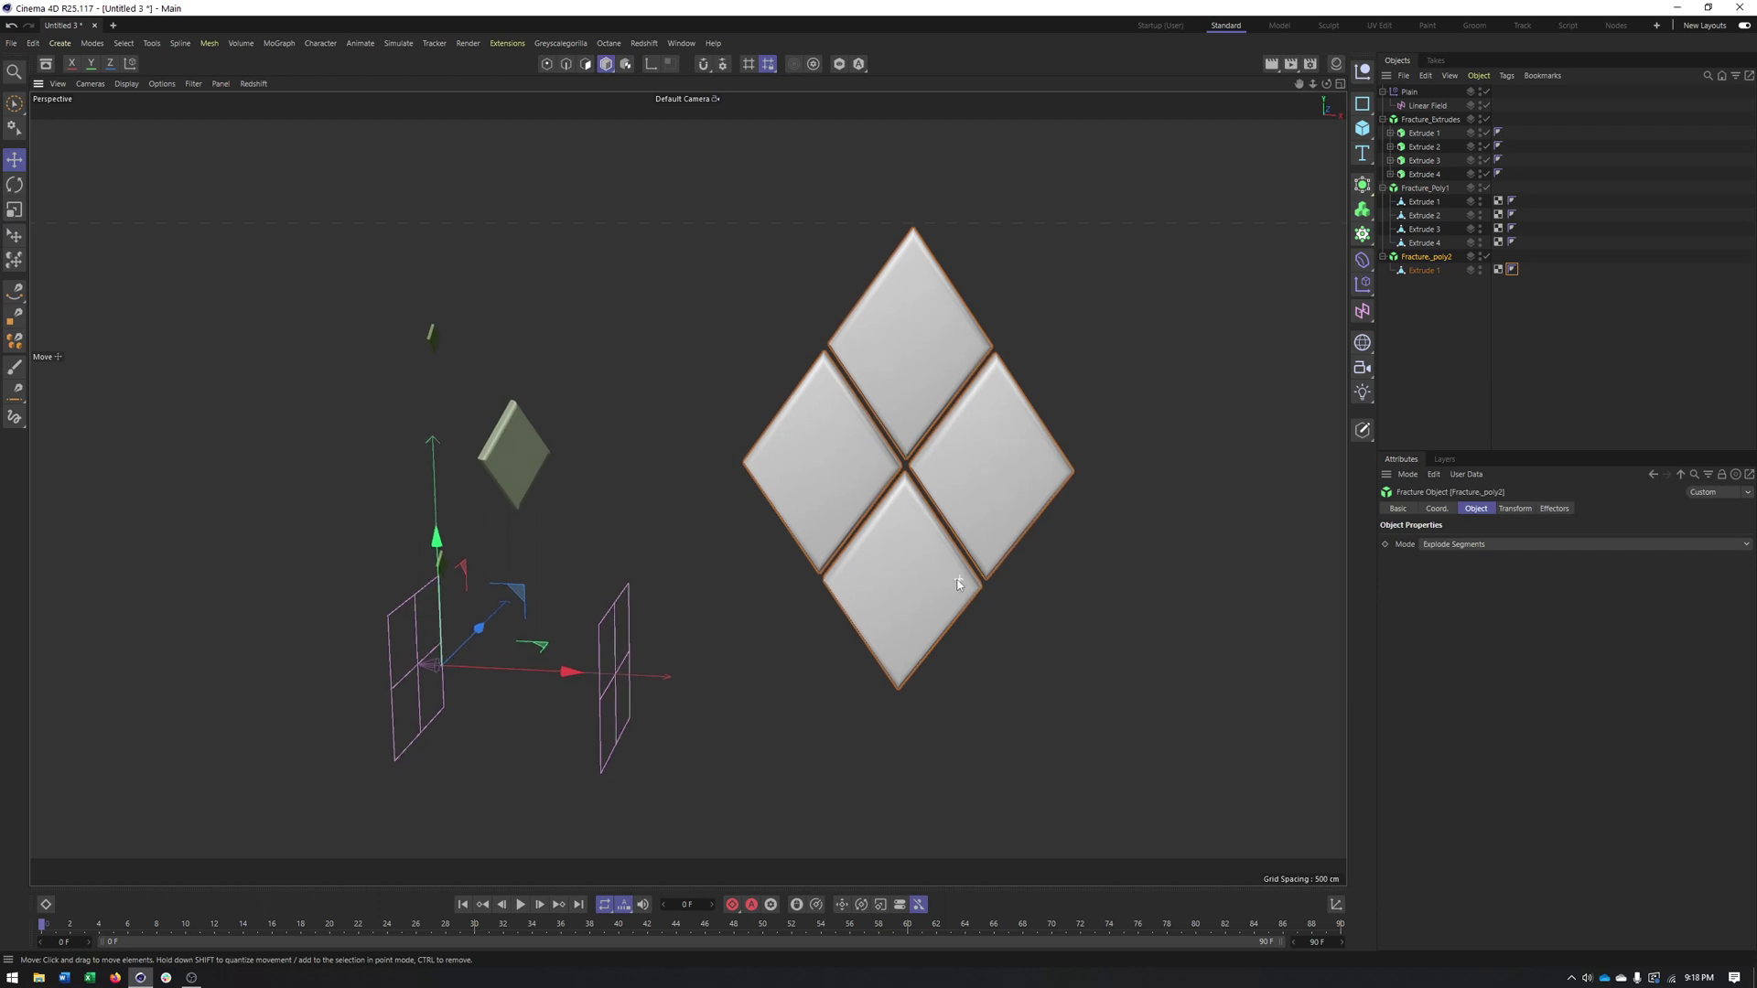
Step: Lengthen the Linear Field to about 169 cm, move it into the Fracture_poly2 diamonds and inspect a rotating piece up close
click(1427, 105)
drag(615, 679, 1070, 609)
alt+right_drag(966, 451, 1037, 453)
scroll(1038, 451, up, 4)
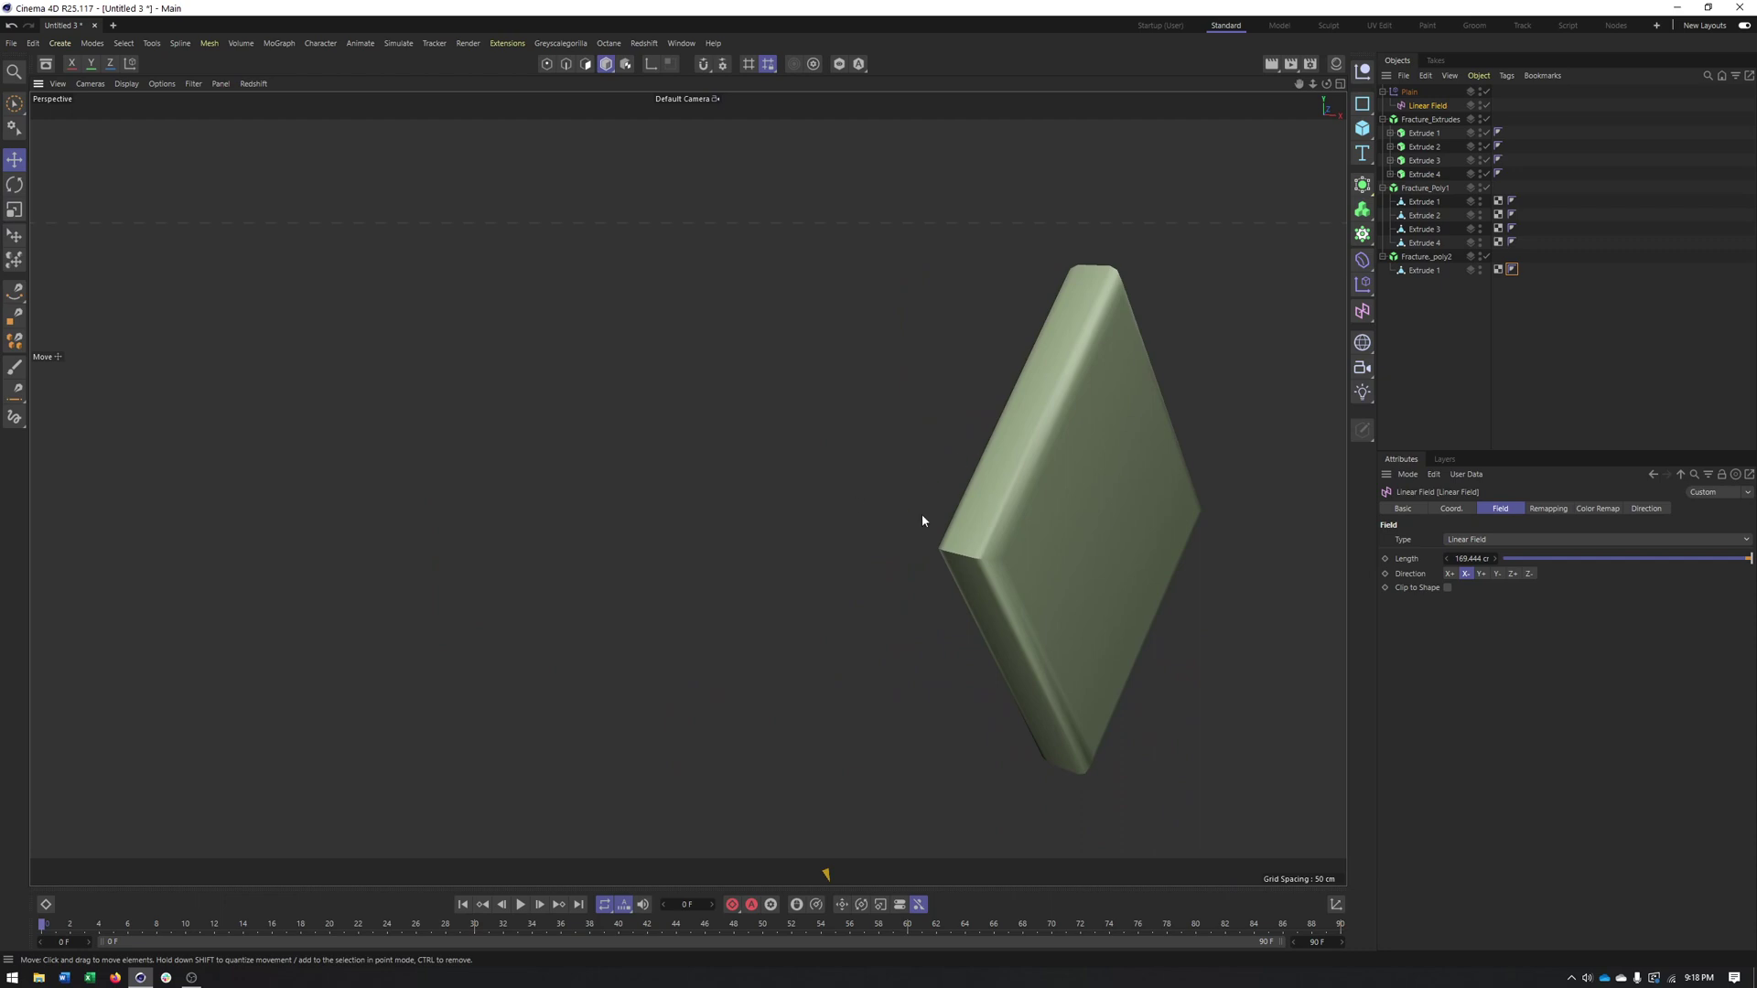
Step: Switch the viewport display to Gouraud Shading (Lines) and examine the edge geometry of the rotating Fracture_poly2 pieces
alt+drag(922, 520, 964, 514)
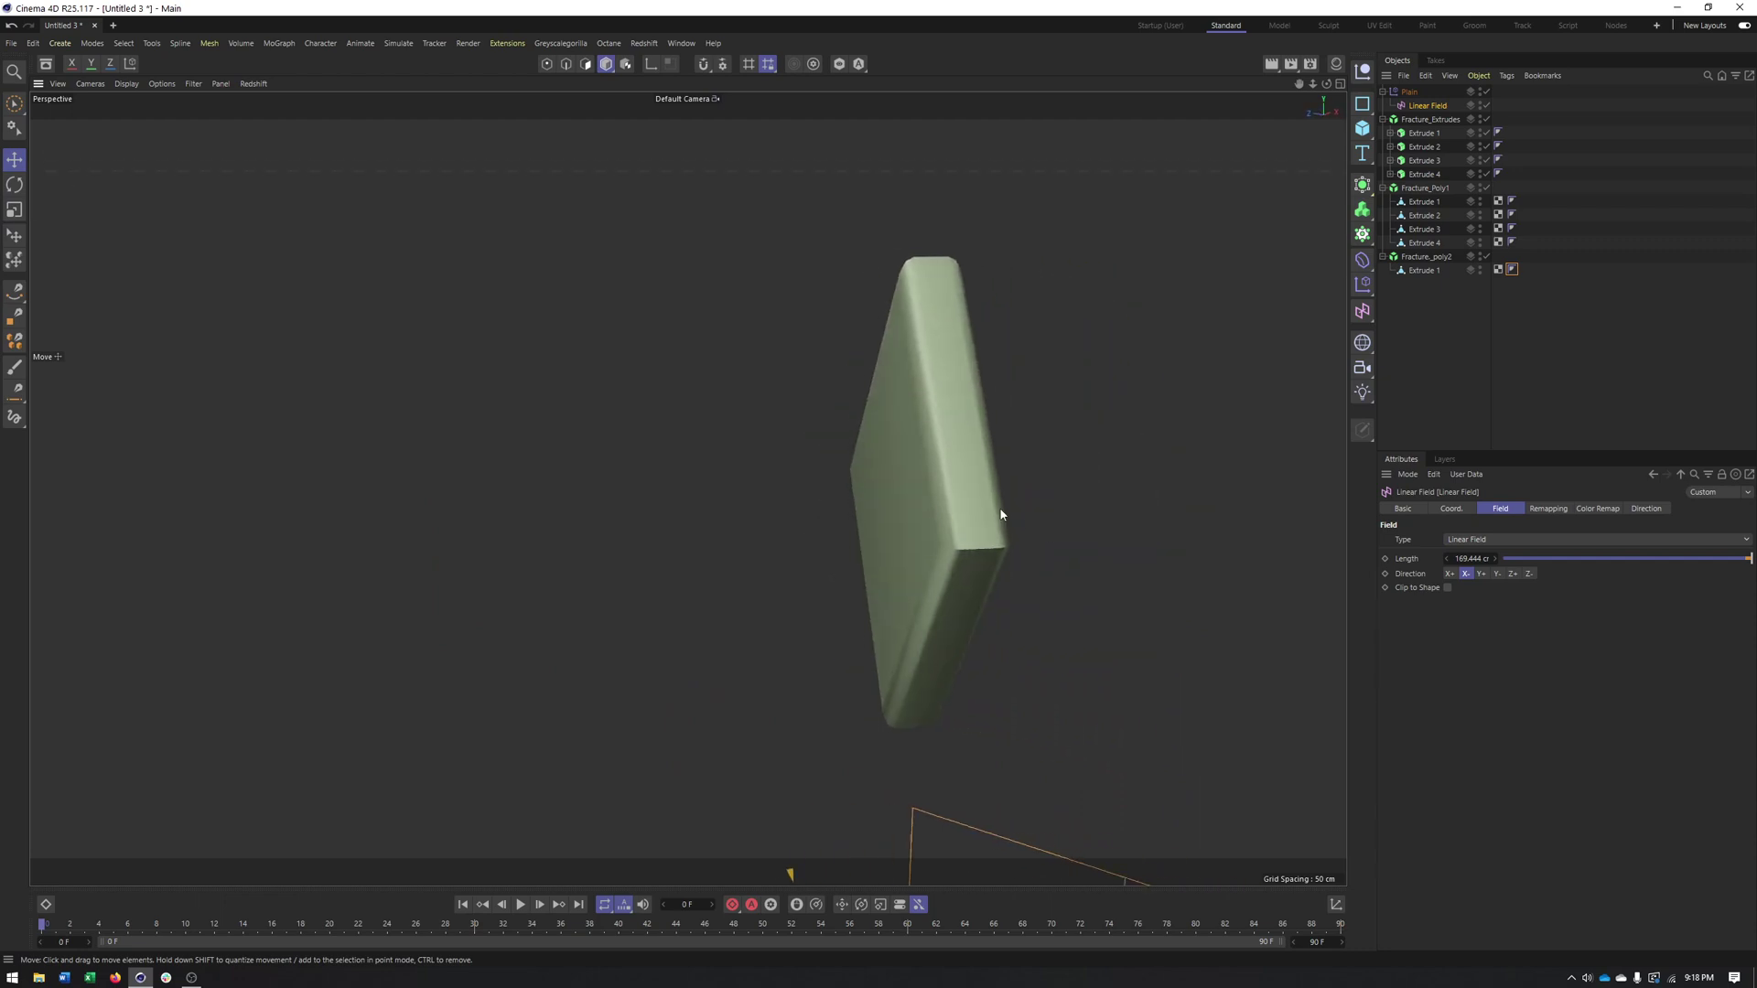
click(131, 85)
click(152, 121)
alt+right_drag(1012, 552, 1089, 721)
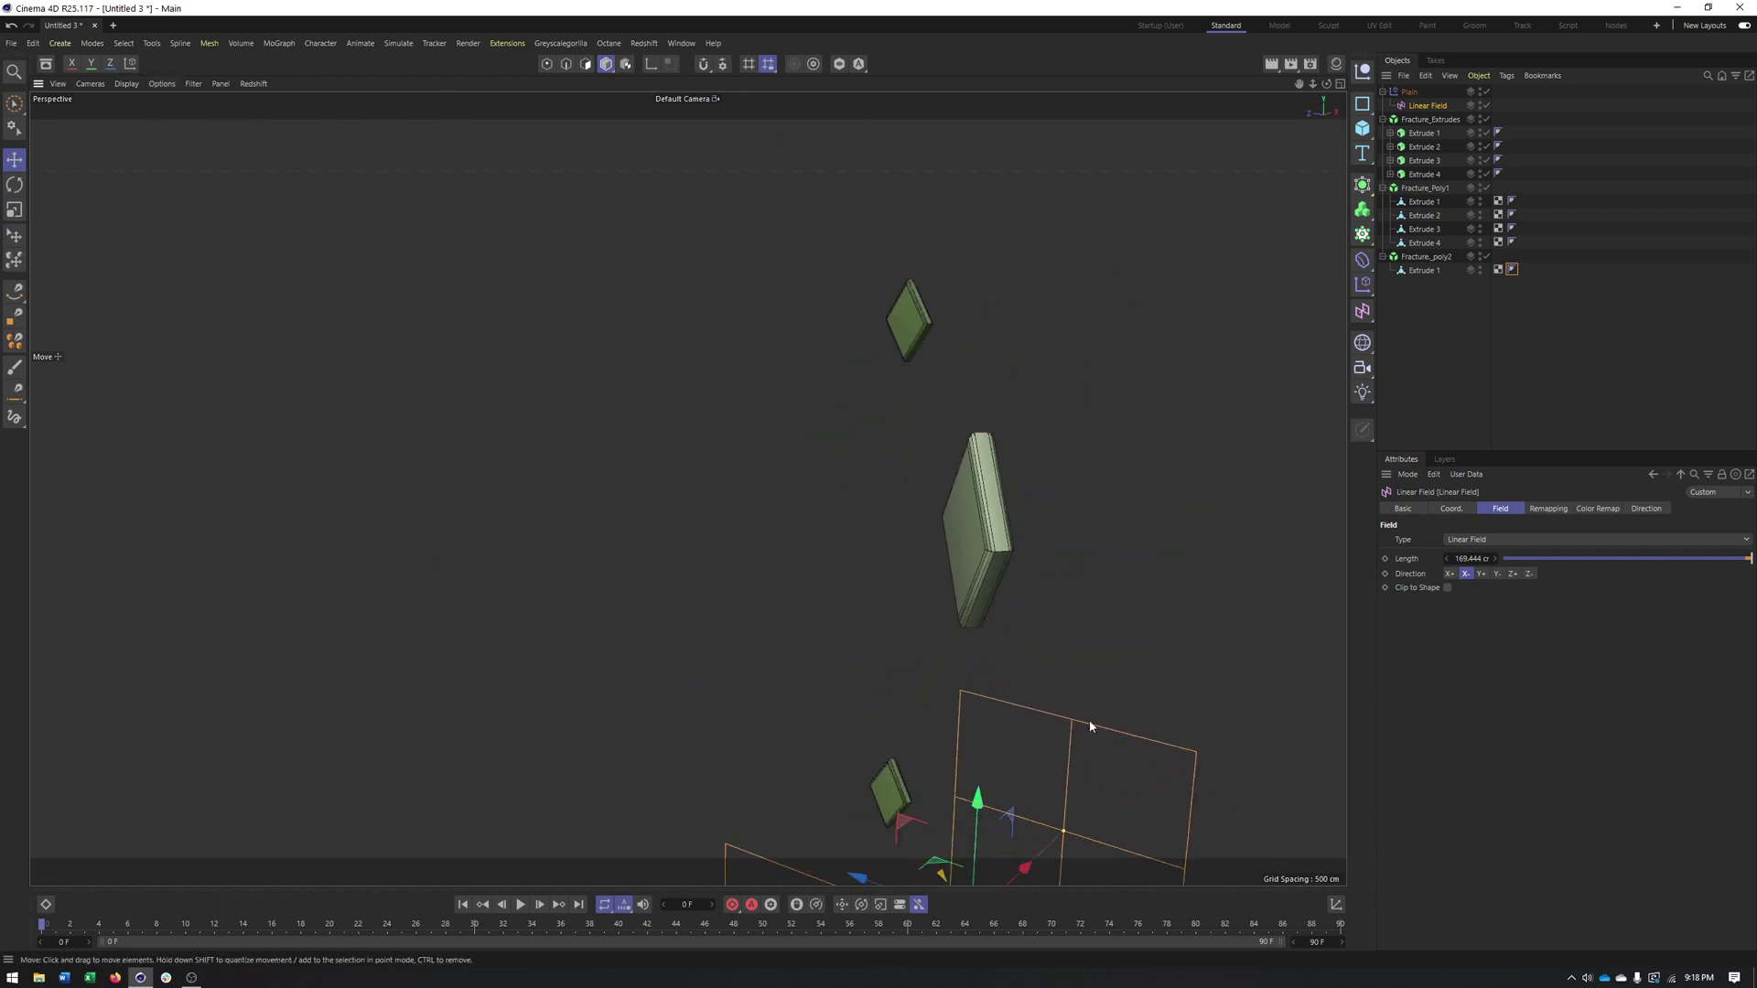
alt+middle_drag(1089, 721, 936, 517)
alt+drag(935, 517, 843, 631)
Step: Try rotating the Linear Field and examine the bevelled edges of the larger detached diamond up close
key(r)
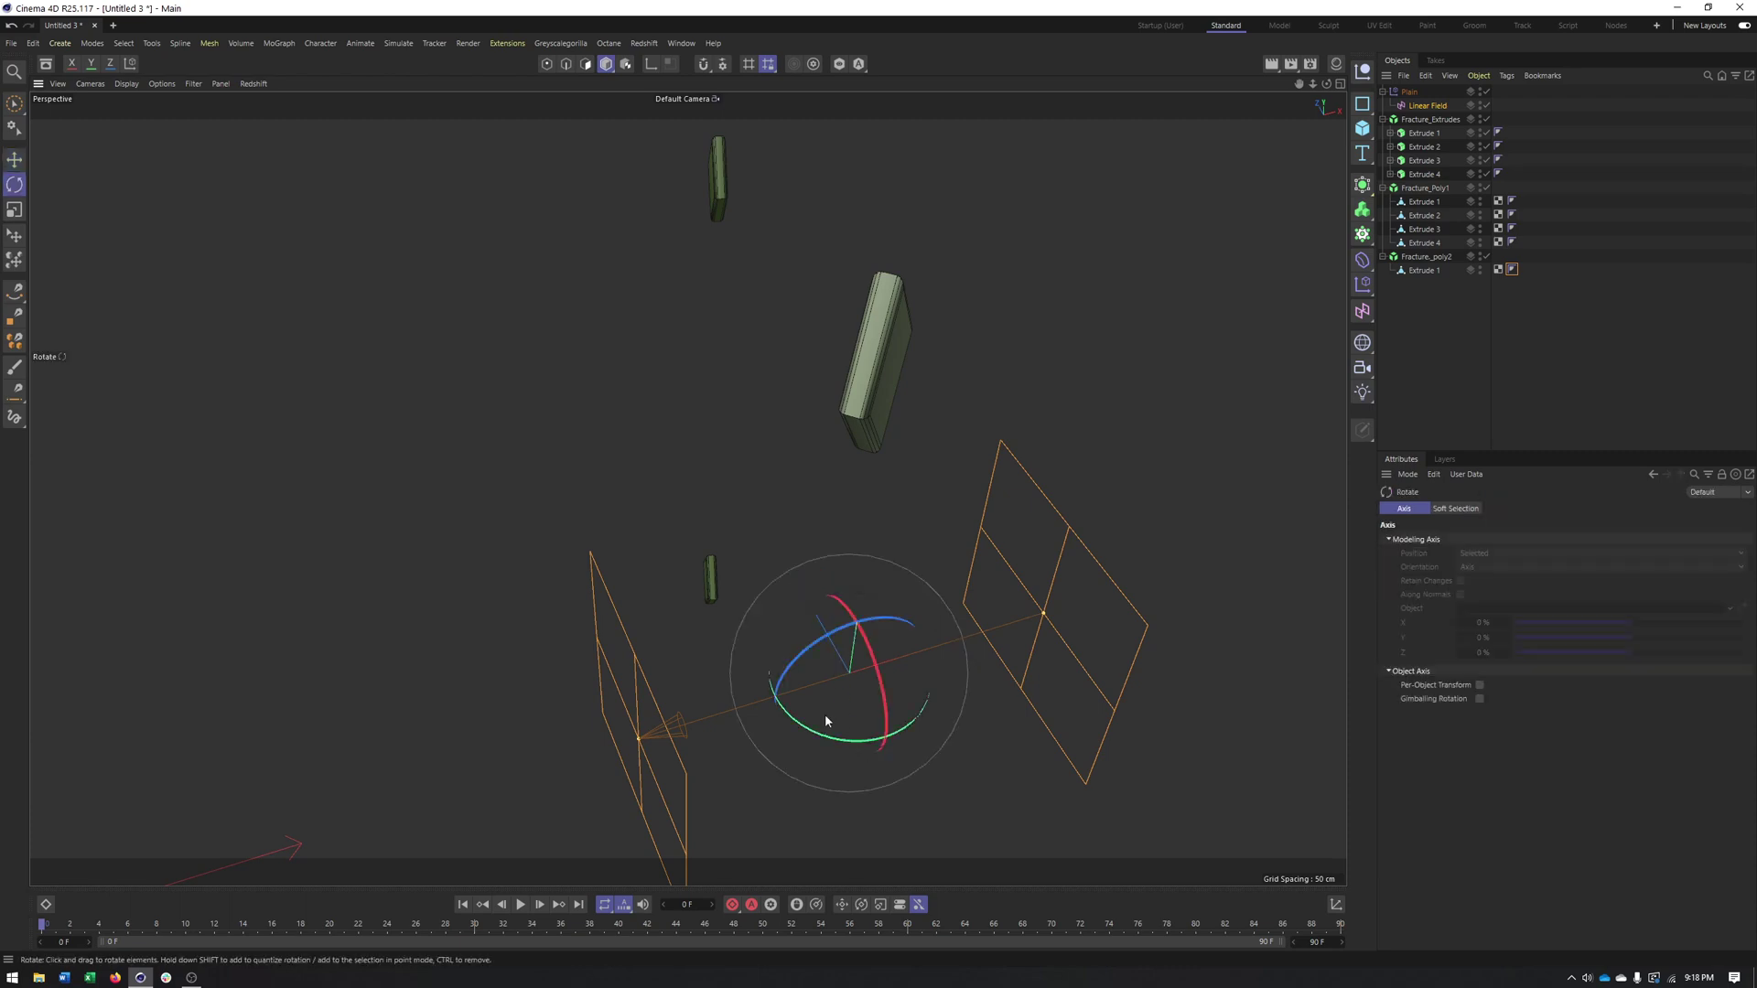
drag(826, 714, 857, 691)
mouse_move(893, 440)
alt+mouse_down()
mouse_move(847, 380)
mouse_move(873, 416)
alt+mouse_up()
alt+right_drag(866, 390, 1090, 371)
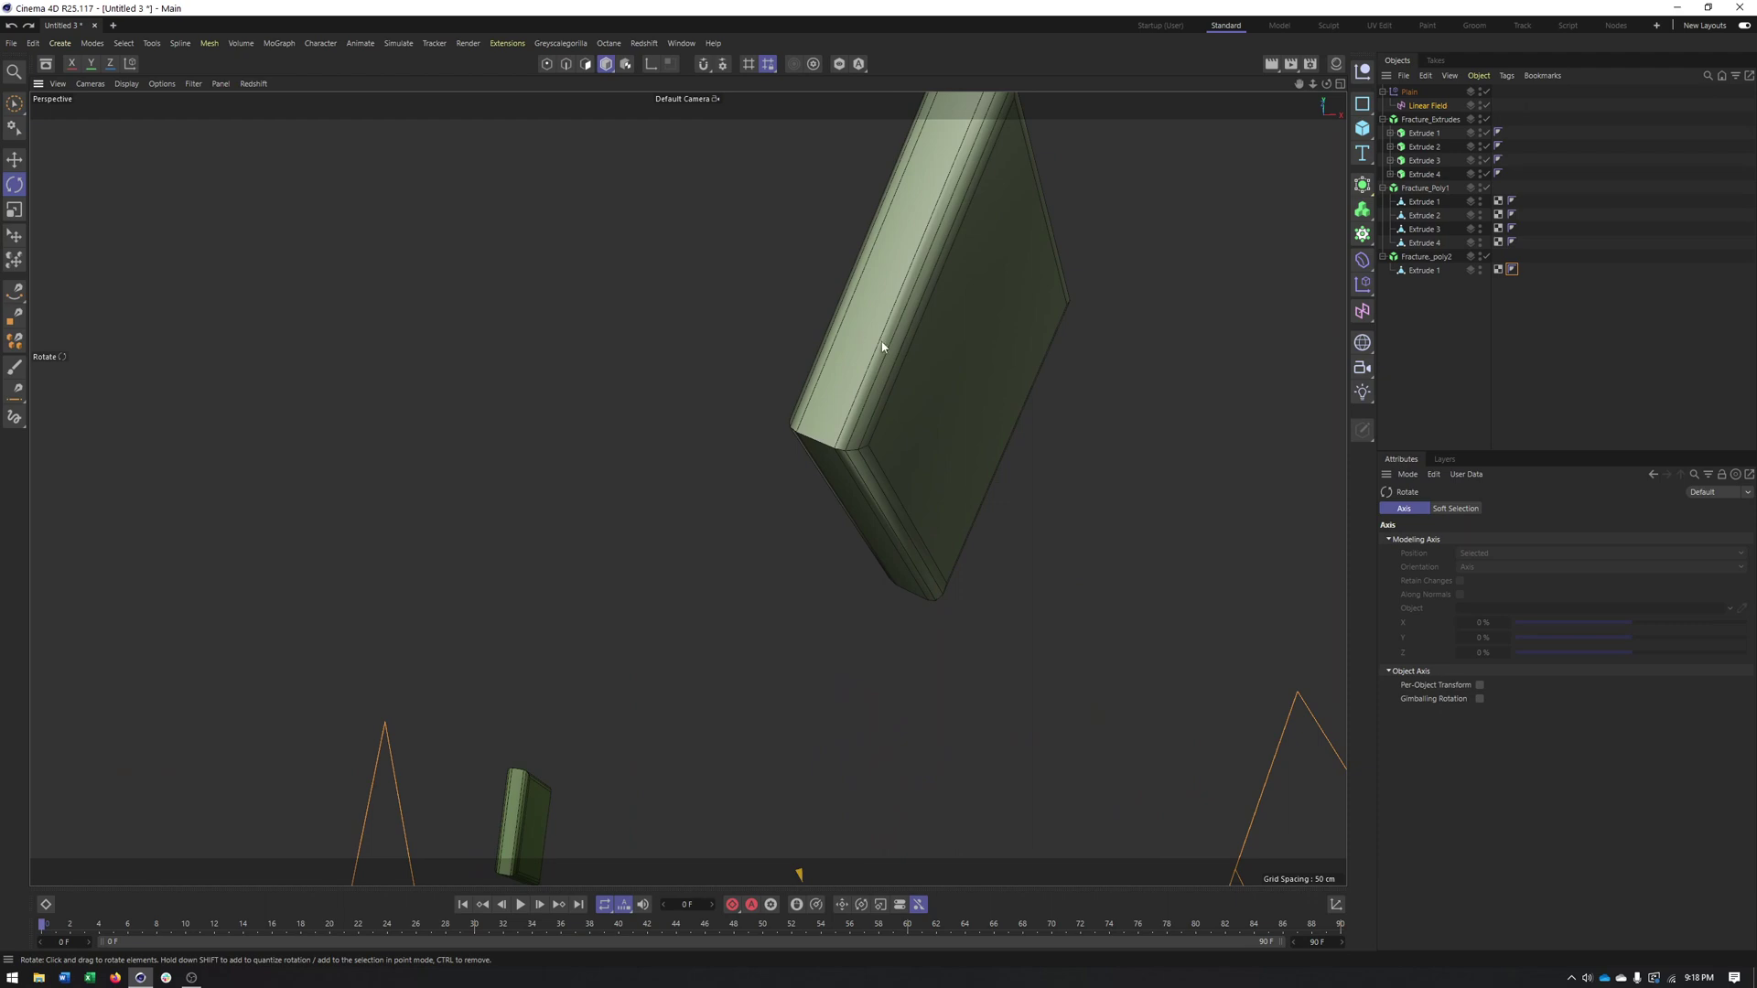
alt+drag(897, 335, 894, 306)
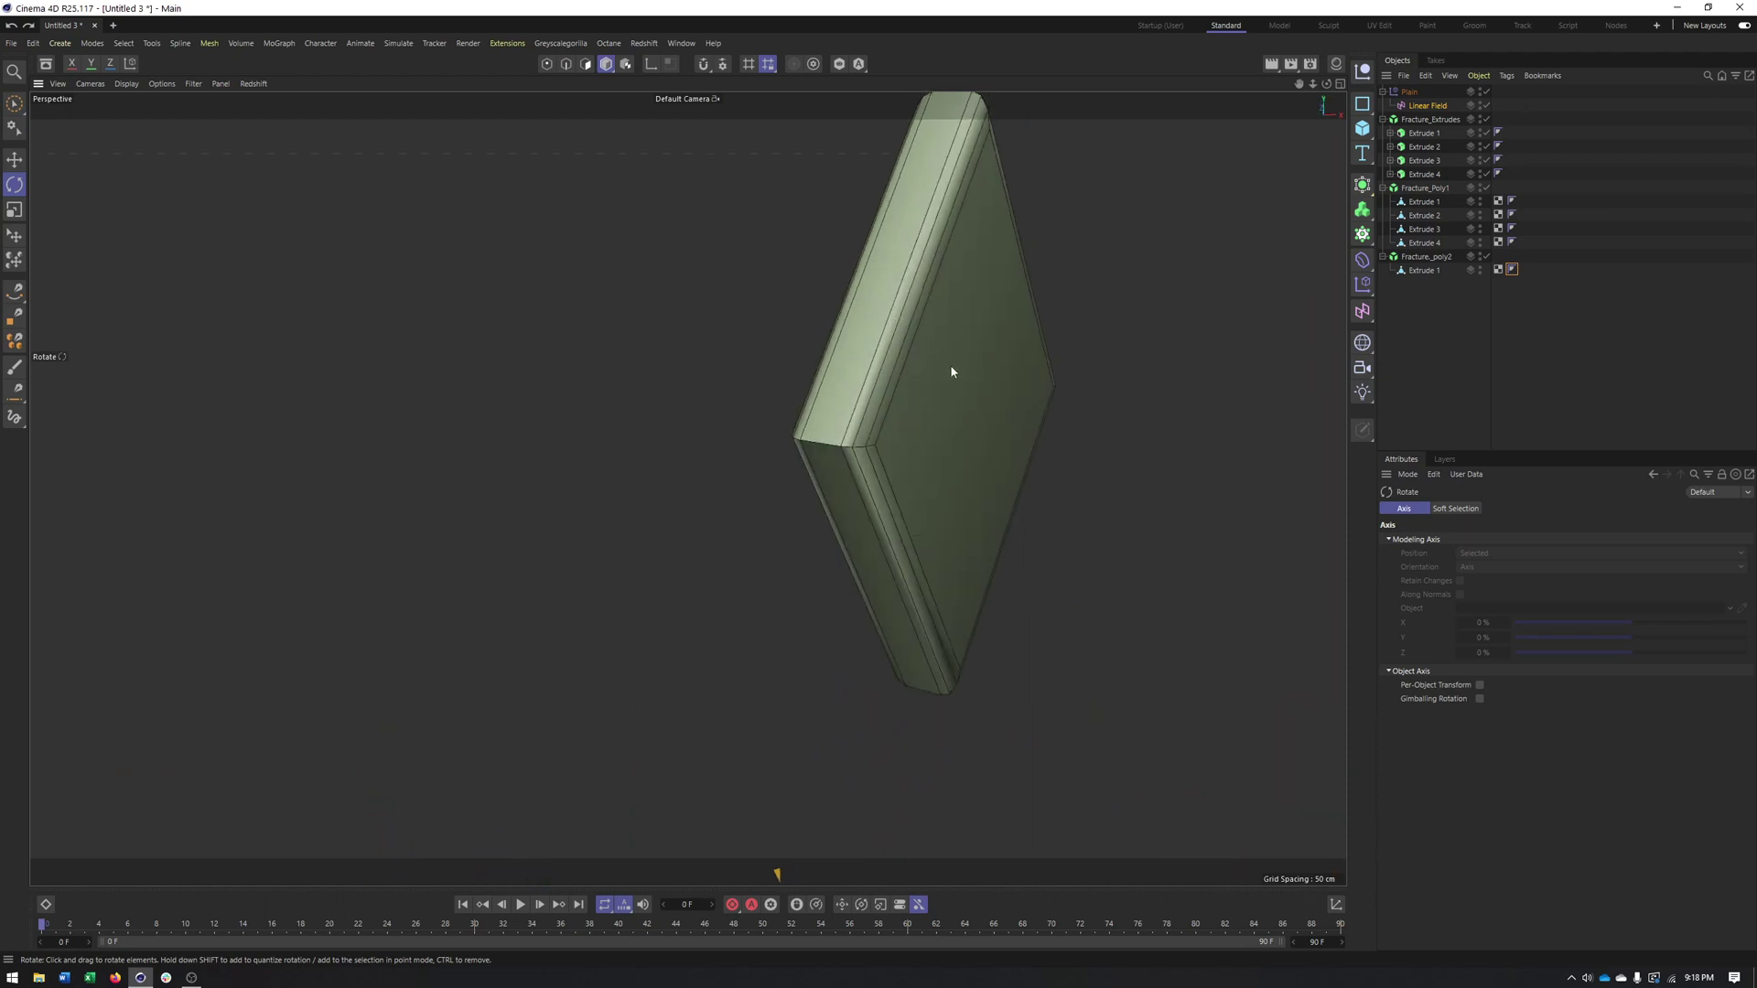
alt+right_drag(952, 372, 951, 515)
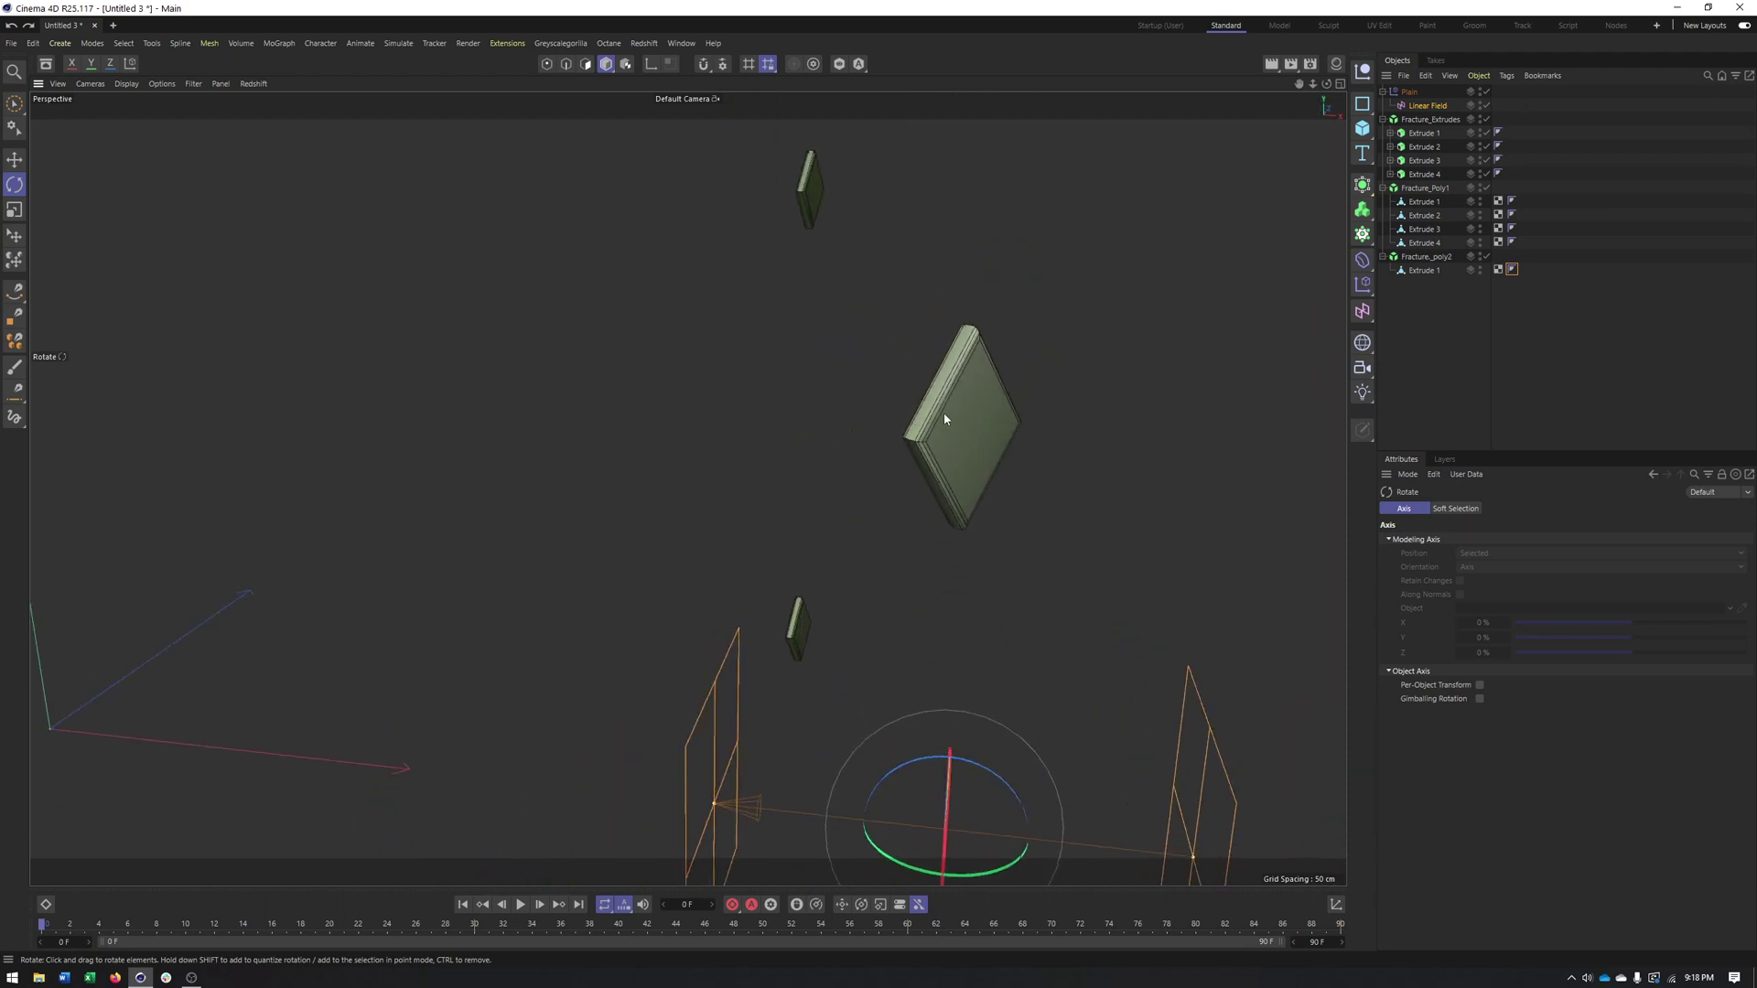
Step: Set the Mode of Fracture_poly2 to Explode Segments & Connect
alt+middle_drag(935, 549, 1004, 526)
alt+right_drag(1004, 525, 831, 509)
alt+drag(831, 509, 898, 545)
alt+right_drag(1016, 523, 1233, 423)
click(1426, 256)
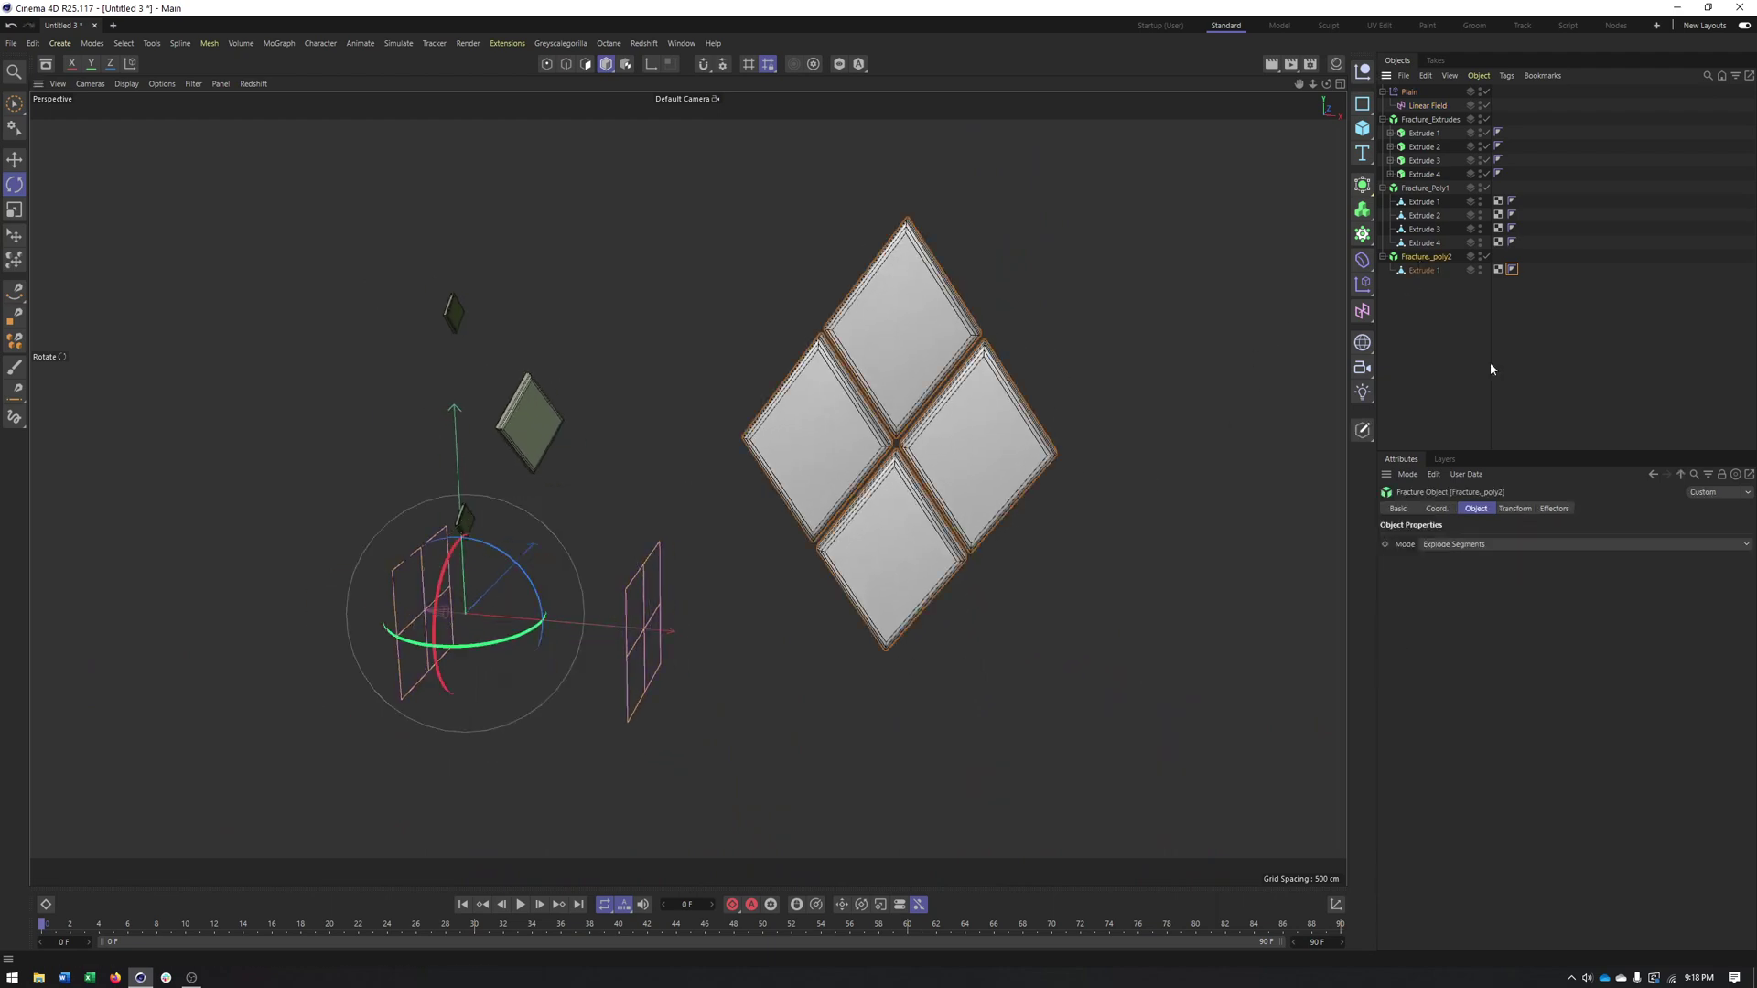
click(1544, 545)
click(1536, 588)
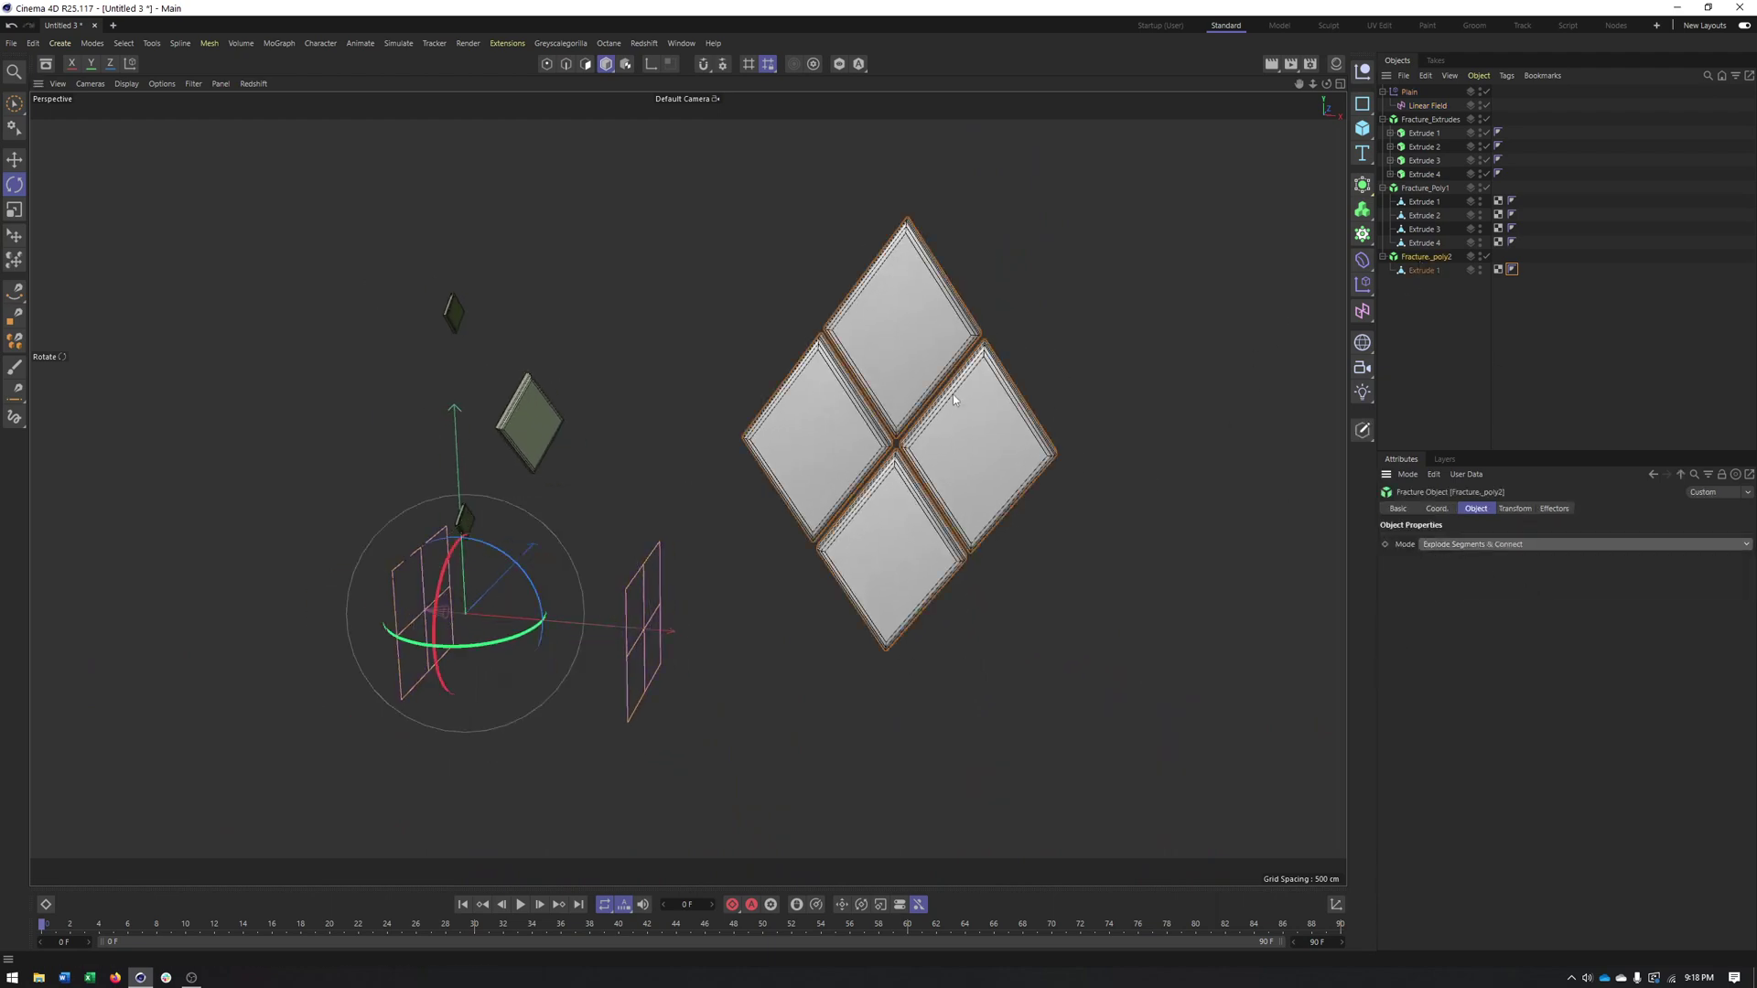
Step: Return the viewport display to Gouraud Shading and move the Linear Field along X until it affects only the nearest Fracture_poly2 diamond
click(127, 84)
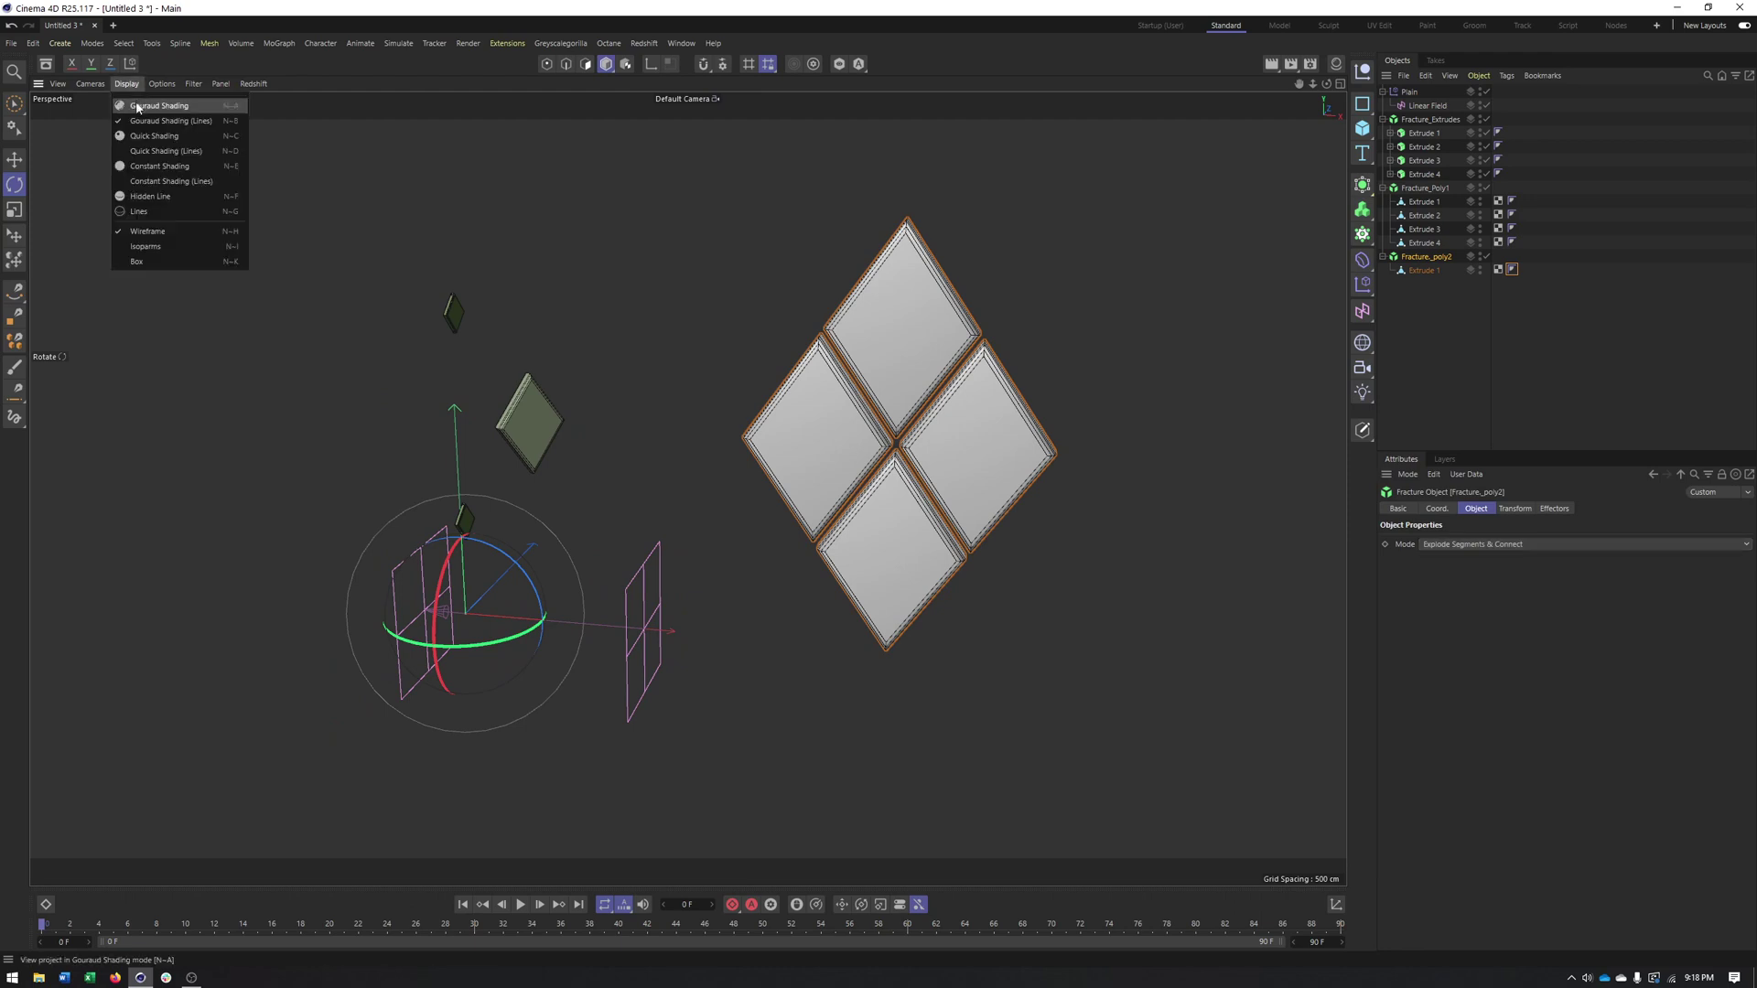
click(159, 105)
alt+drag(613, 625, 648, 629)
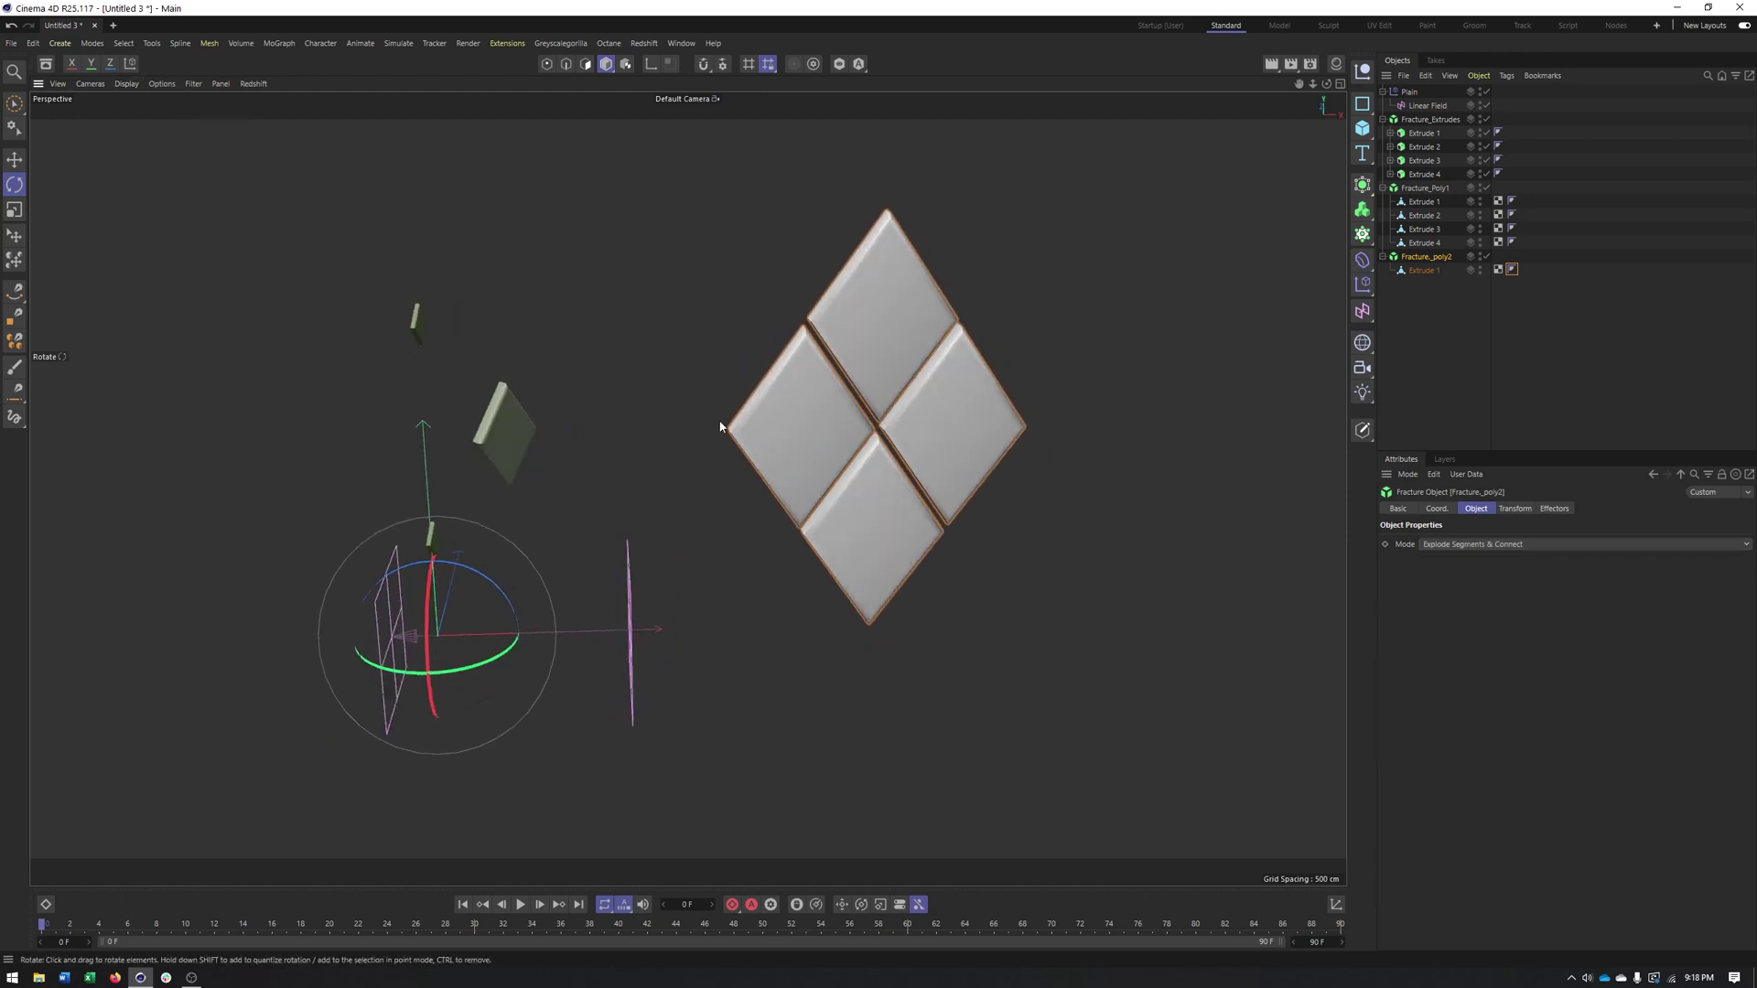
key(e)
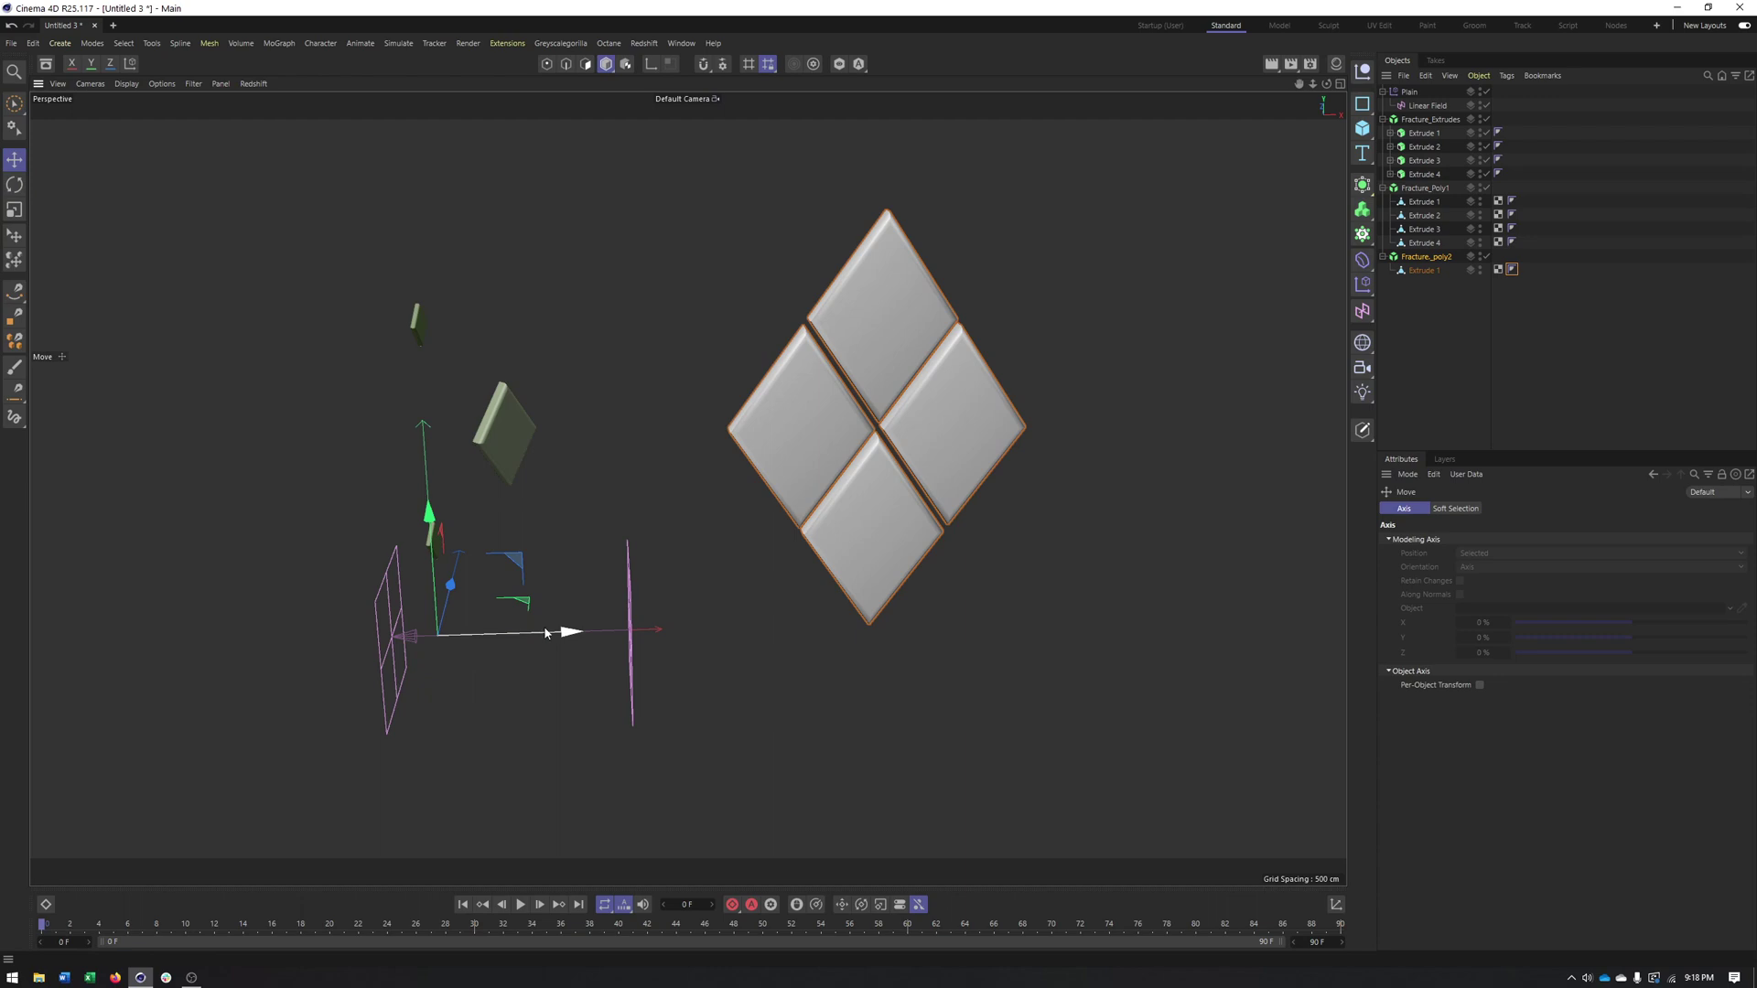
click(531, 624)
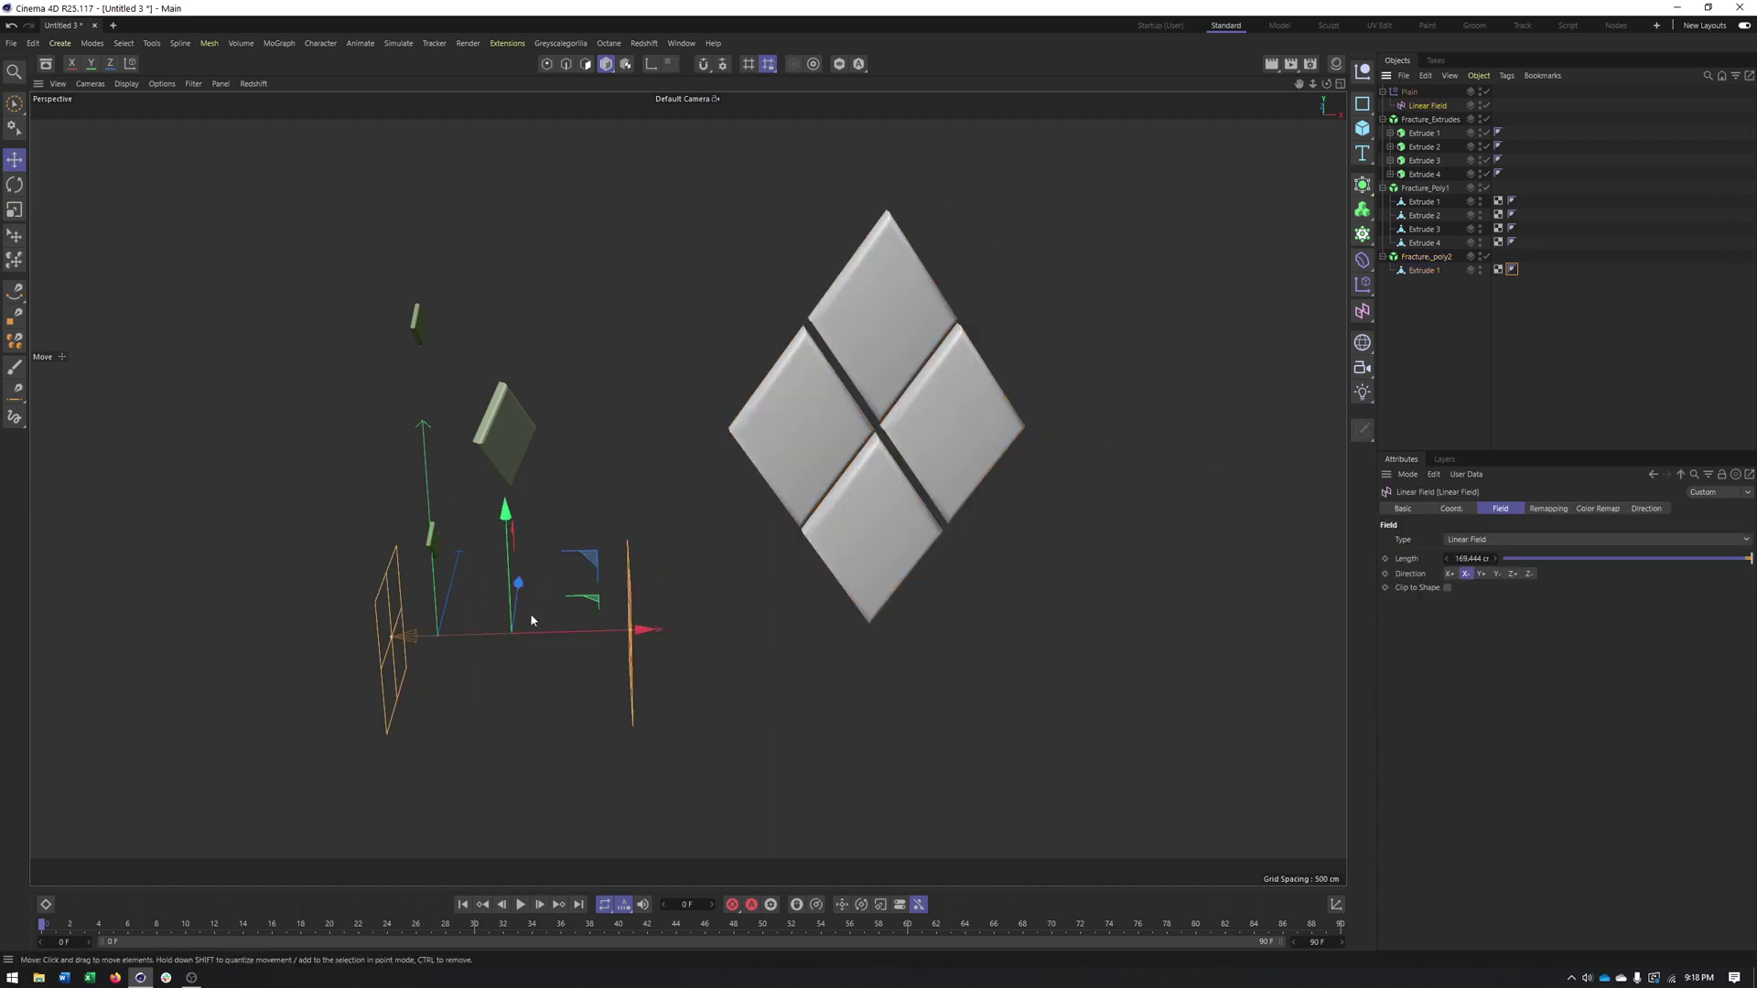
drag(532, 621, 763, 529)
Step: Switch Fracture_poly2 to Explode Segments and back to Explode Segments & Connect to compare the shading of its pieces
click(1426, 256)
click(1498, 545)
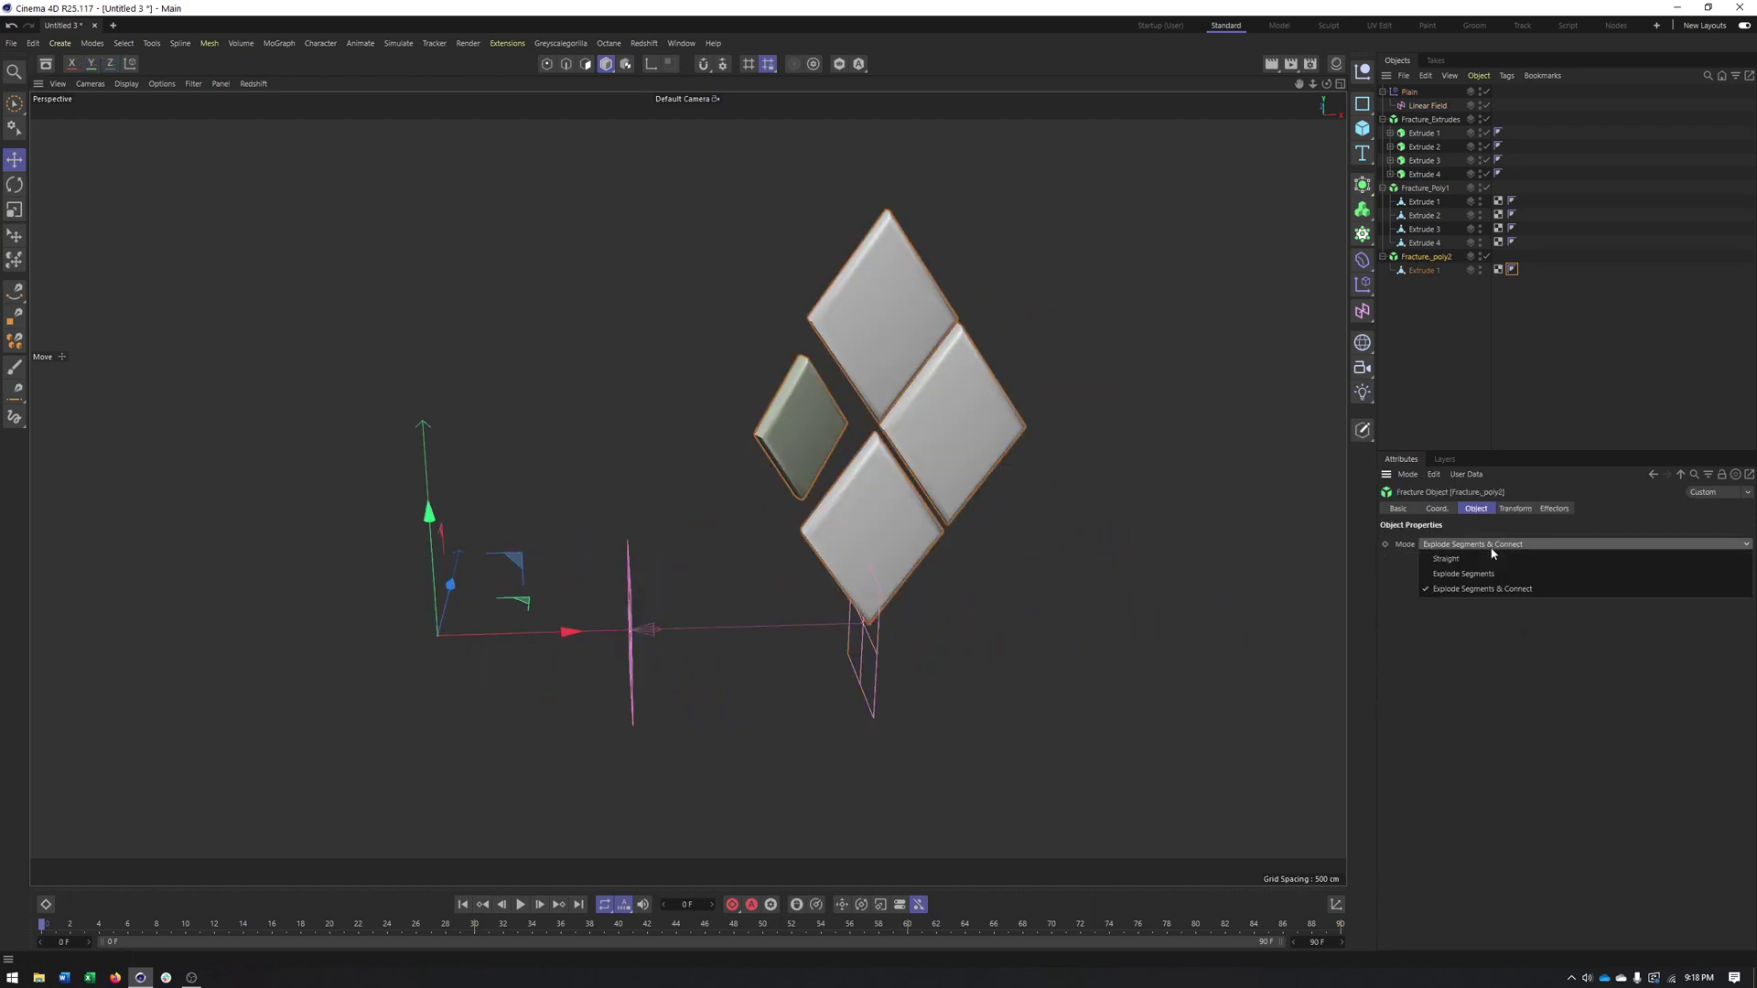
click(1493, 576)
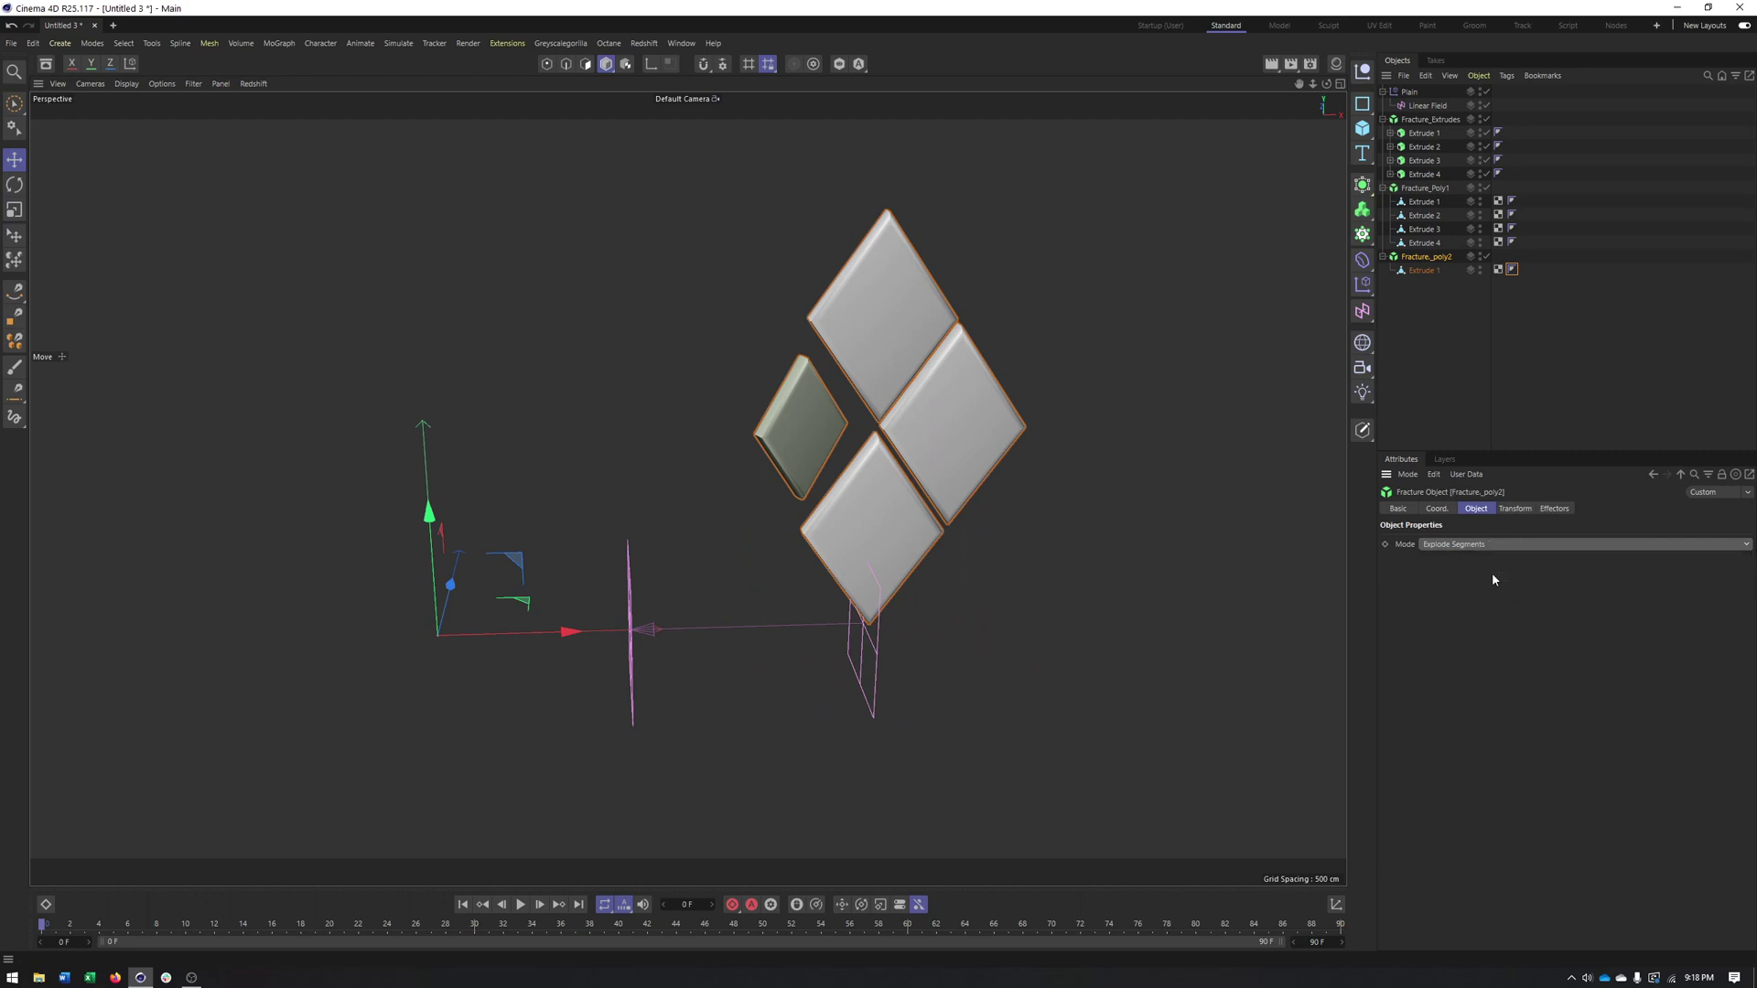
click(1497, 547)
click(1498, 588)
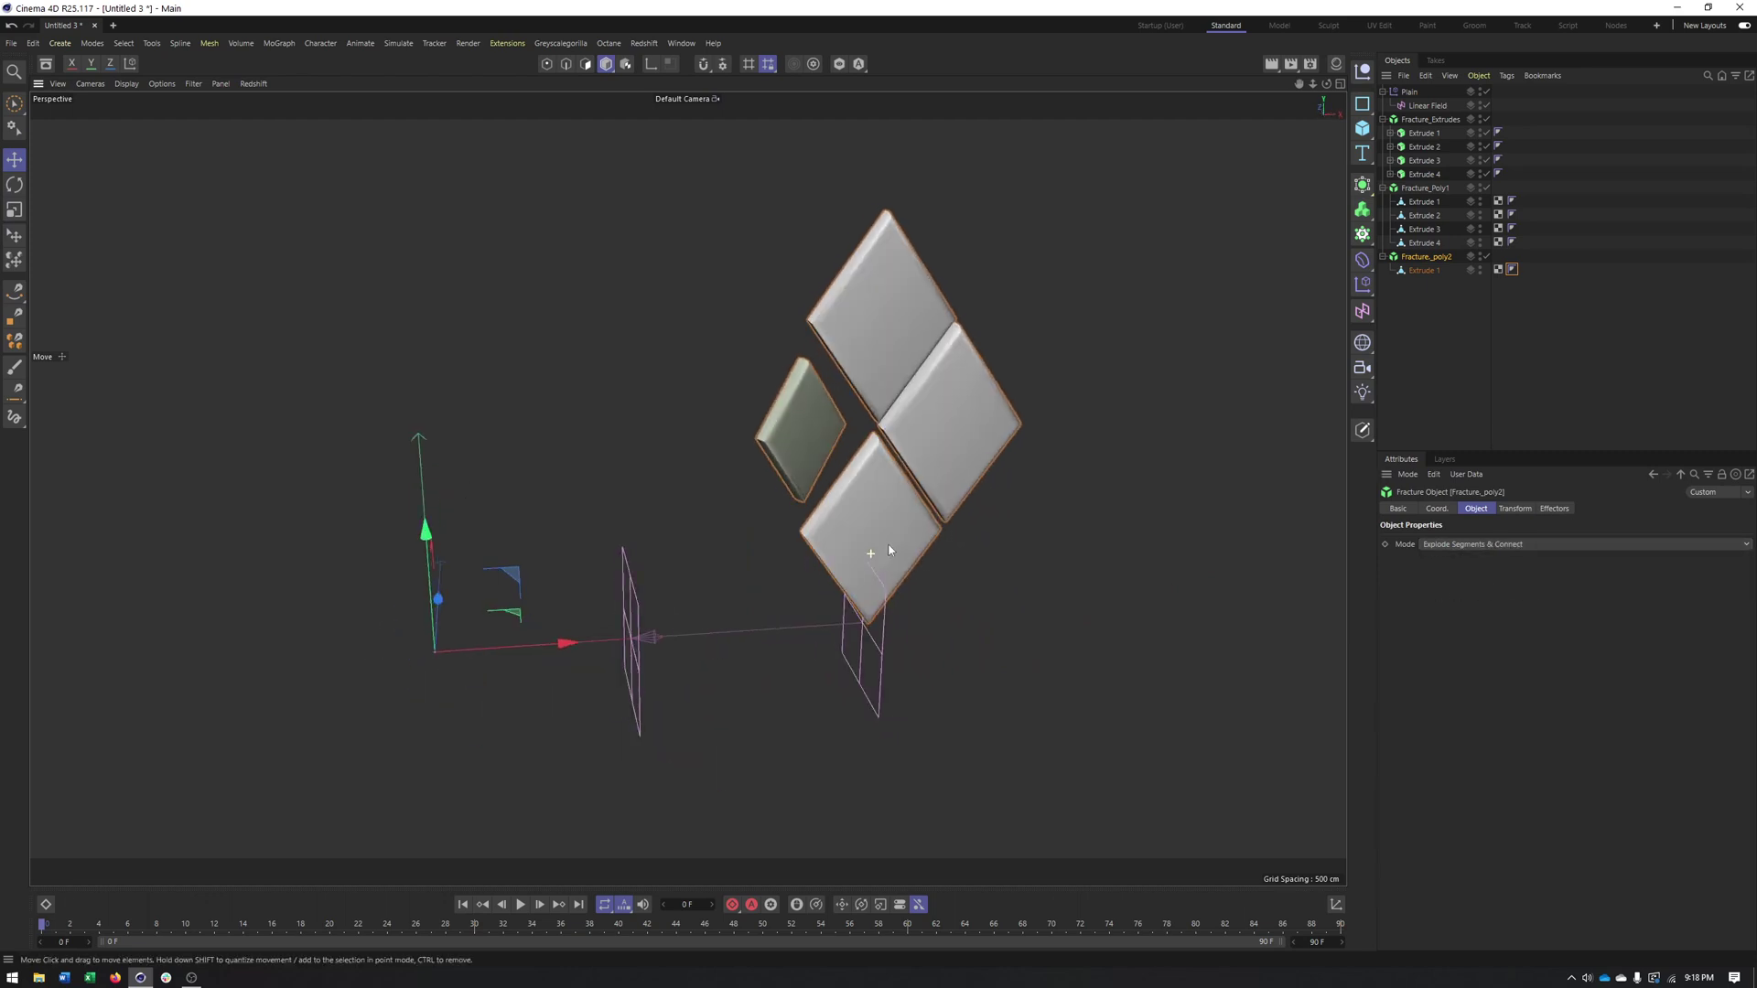
Step: Deselect everything to inspect the Fracture_poly2 diamonds, and move the Linear Field about 227 cm back along X
scroll(902, 559, up, 3)
click(1419, 284)
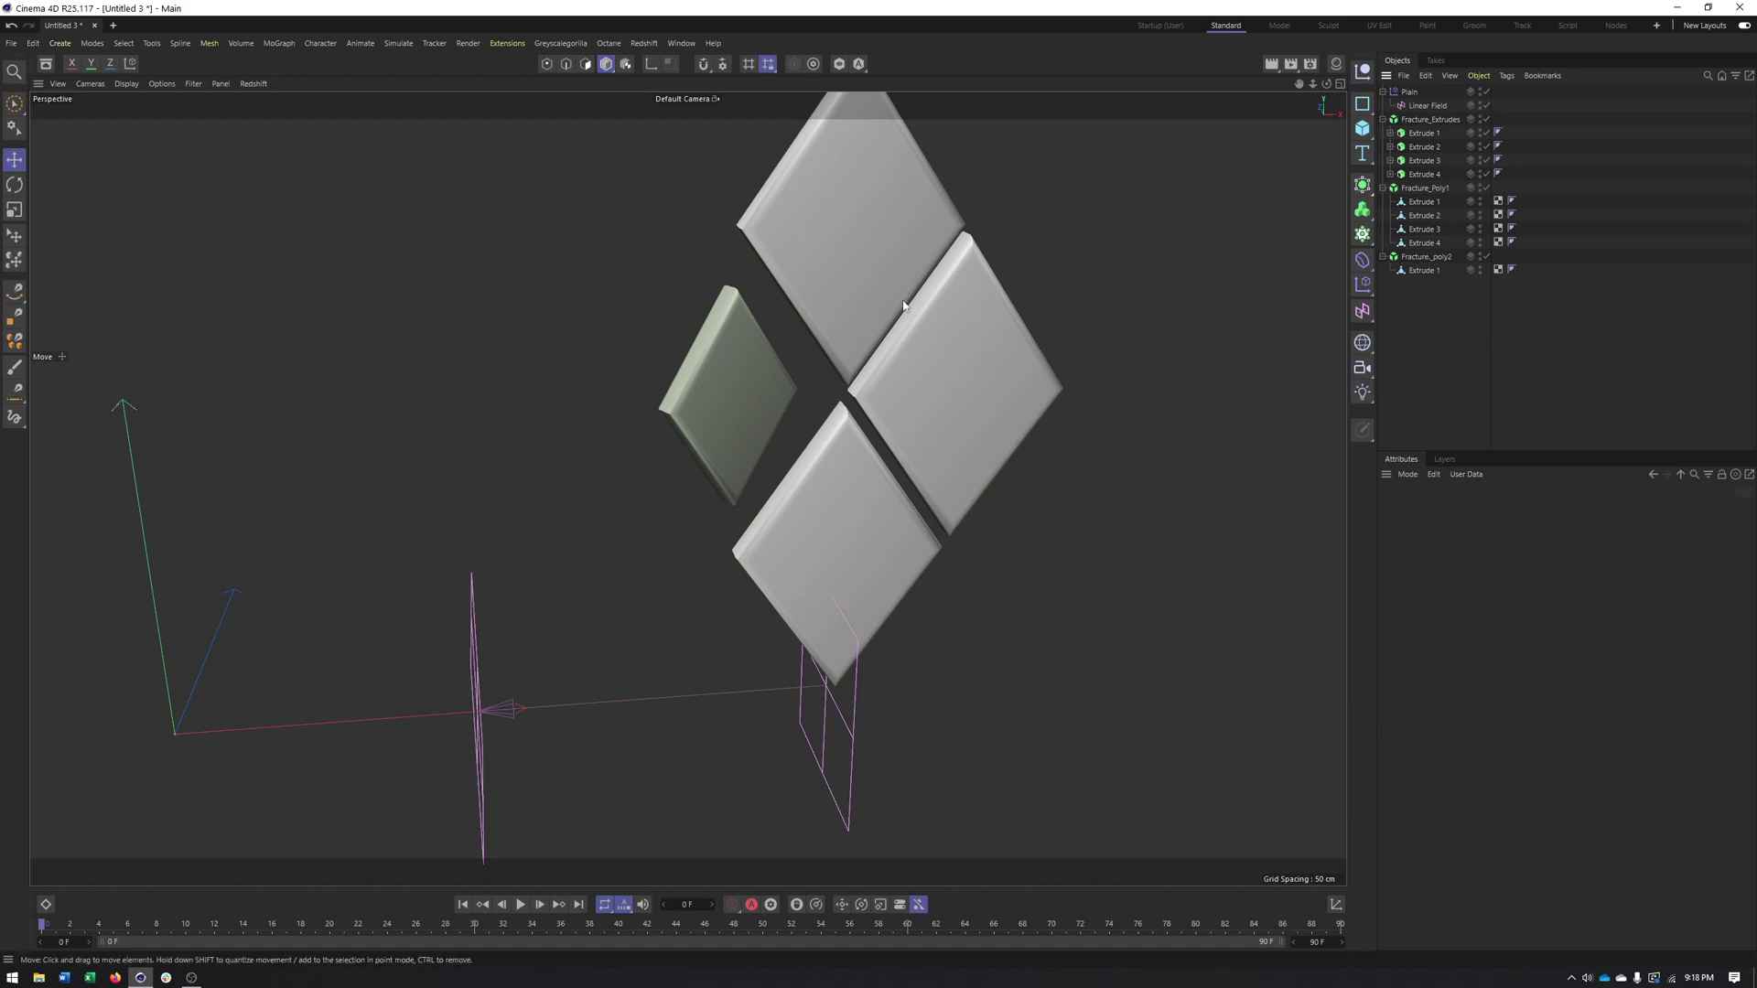
alt+drag(903, 305, 699, 432)
alt+drag(853, 485, 663, 403)
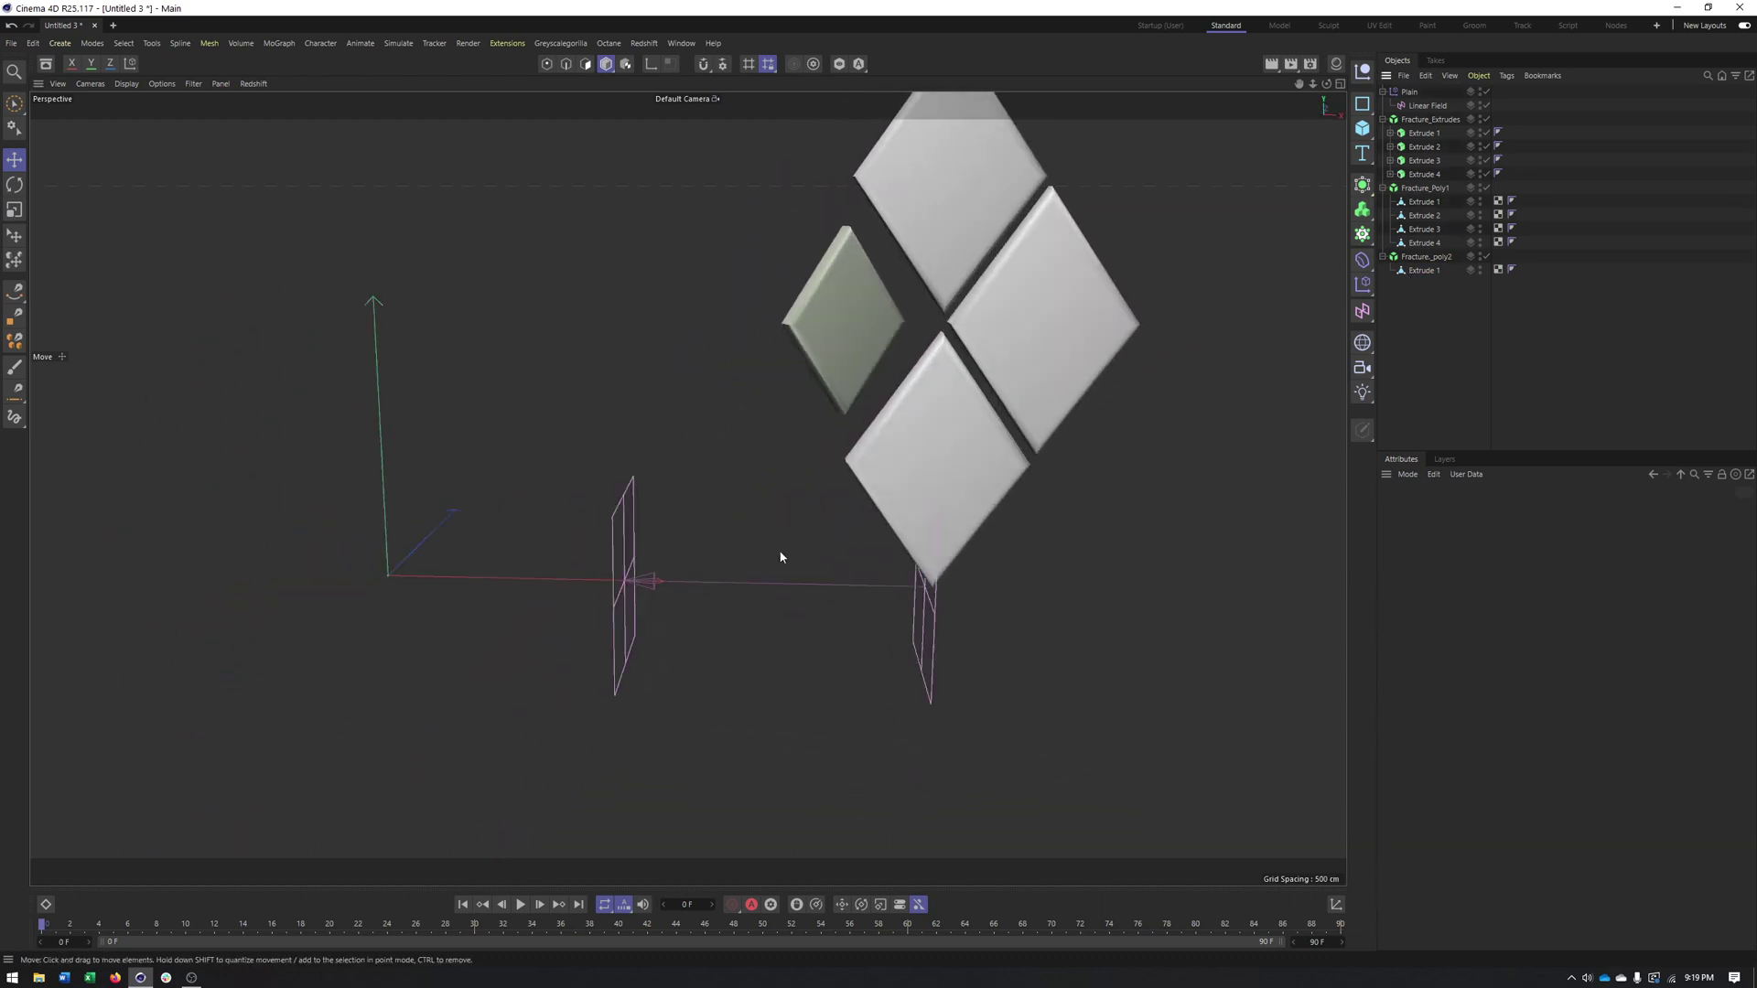
click(1427, 105)
alt+middle_drag(872, 512, 817, 549)
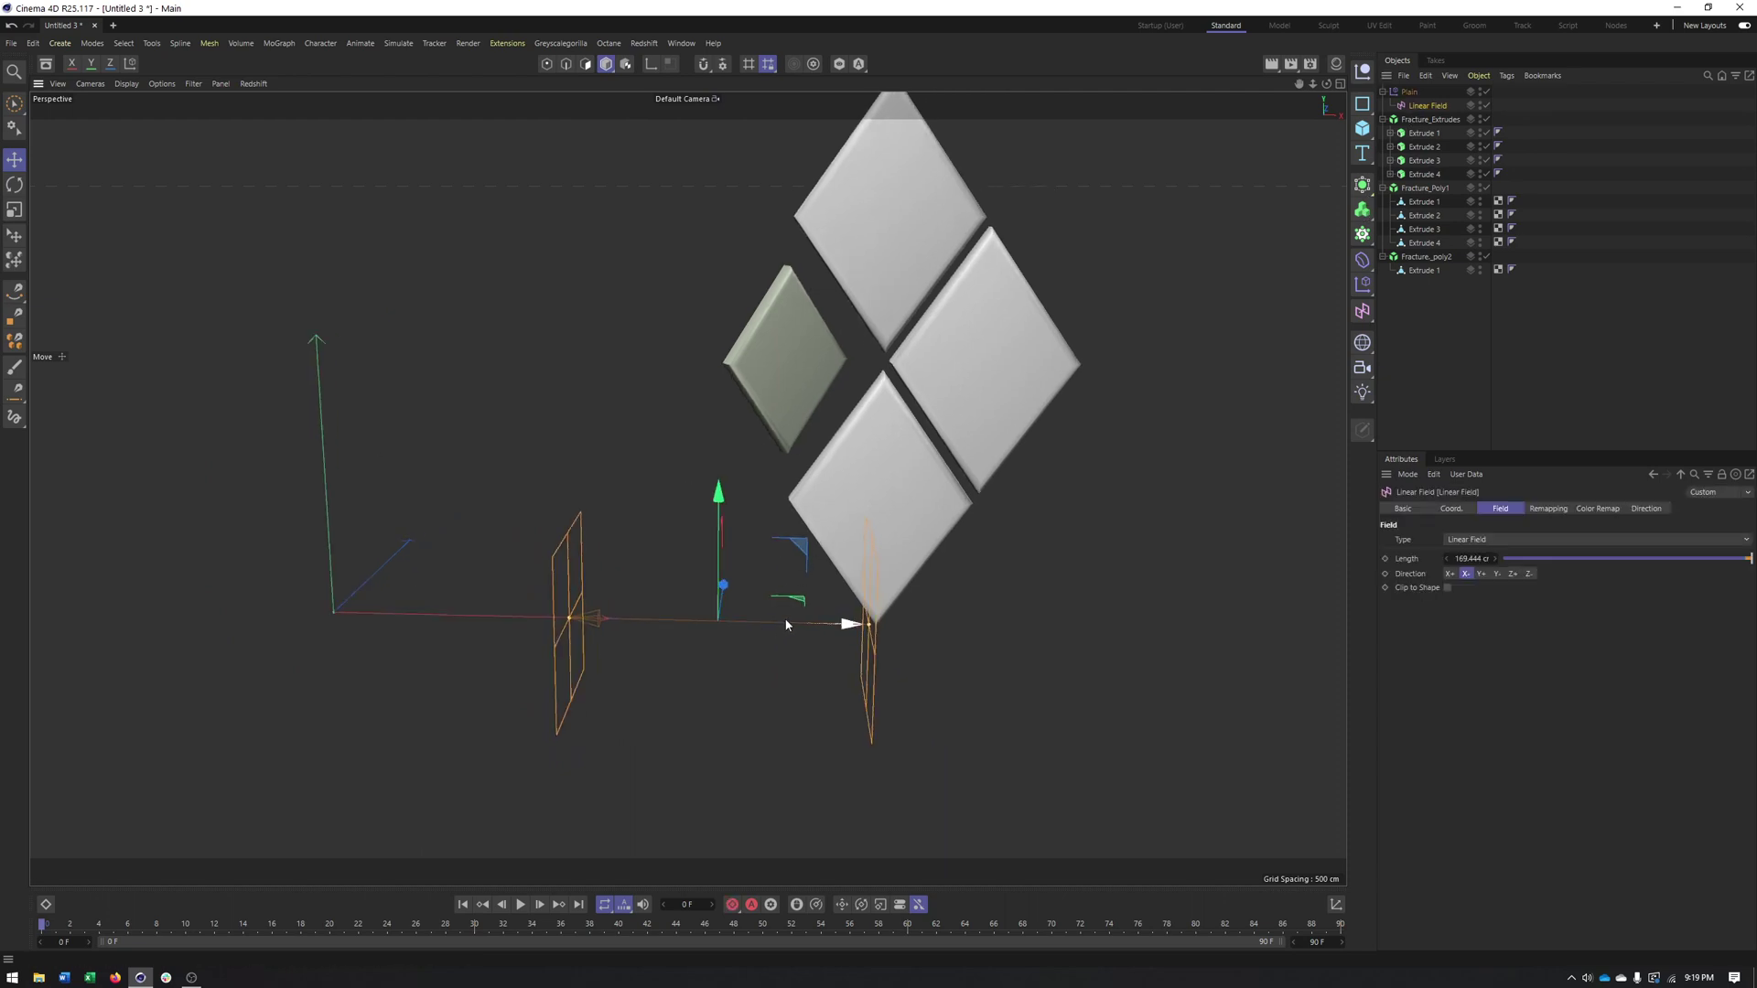
drag(785, 625, 588, 502)
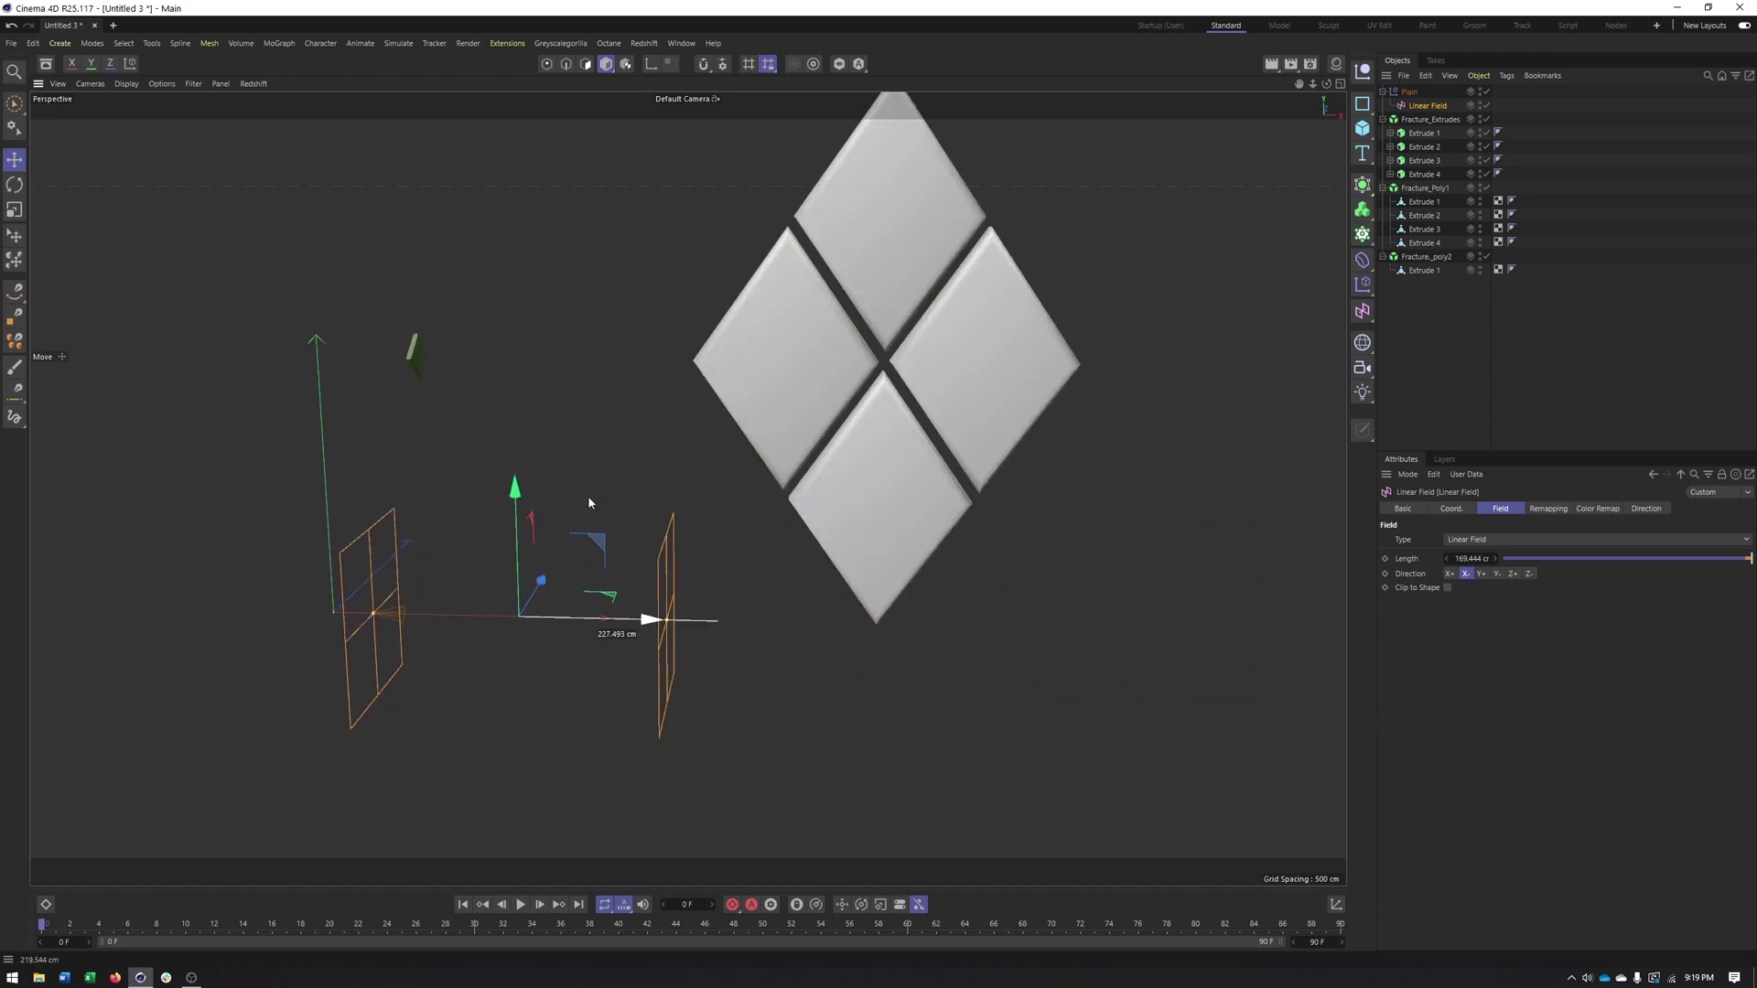
Step: Lower the Phong Angle of Extrude 1 in Fracture_poly2 to 12° and check the diamonds' bevels up close
alt+middle_drag(837, 504, 789, 543)
alt+drag(795, 541, 864, 538)
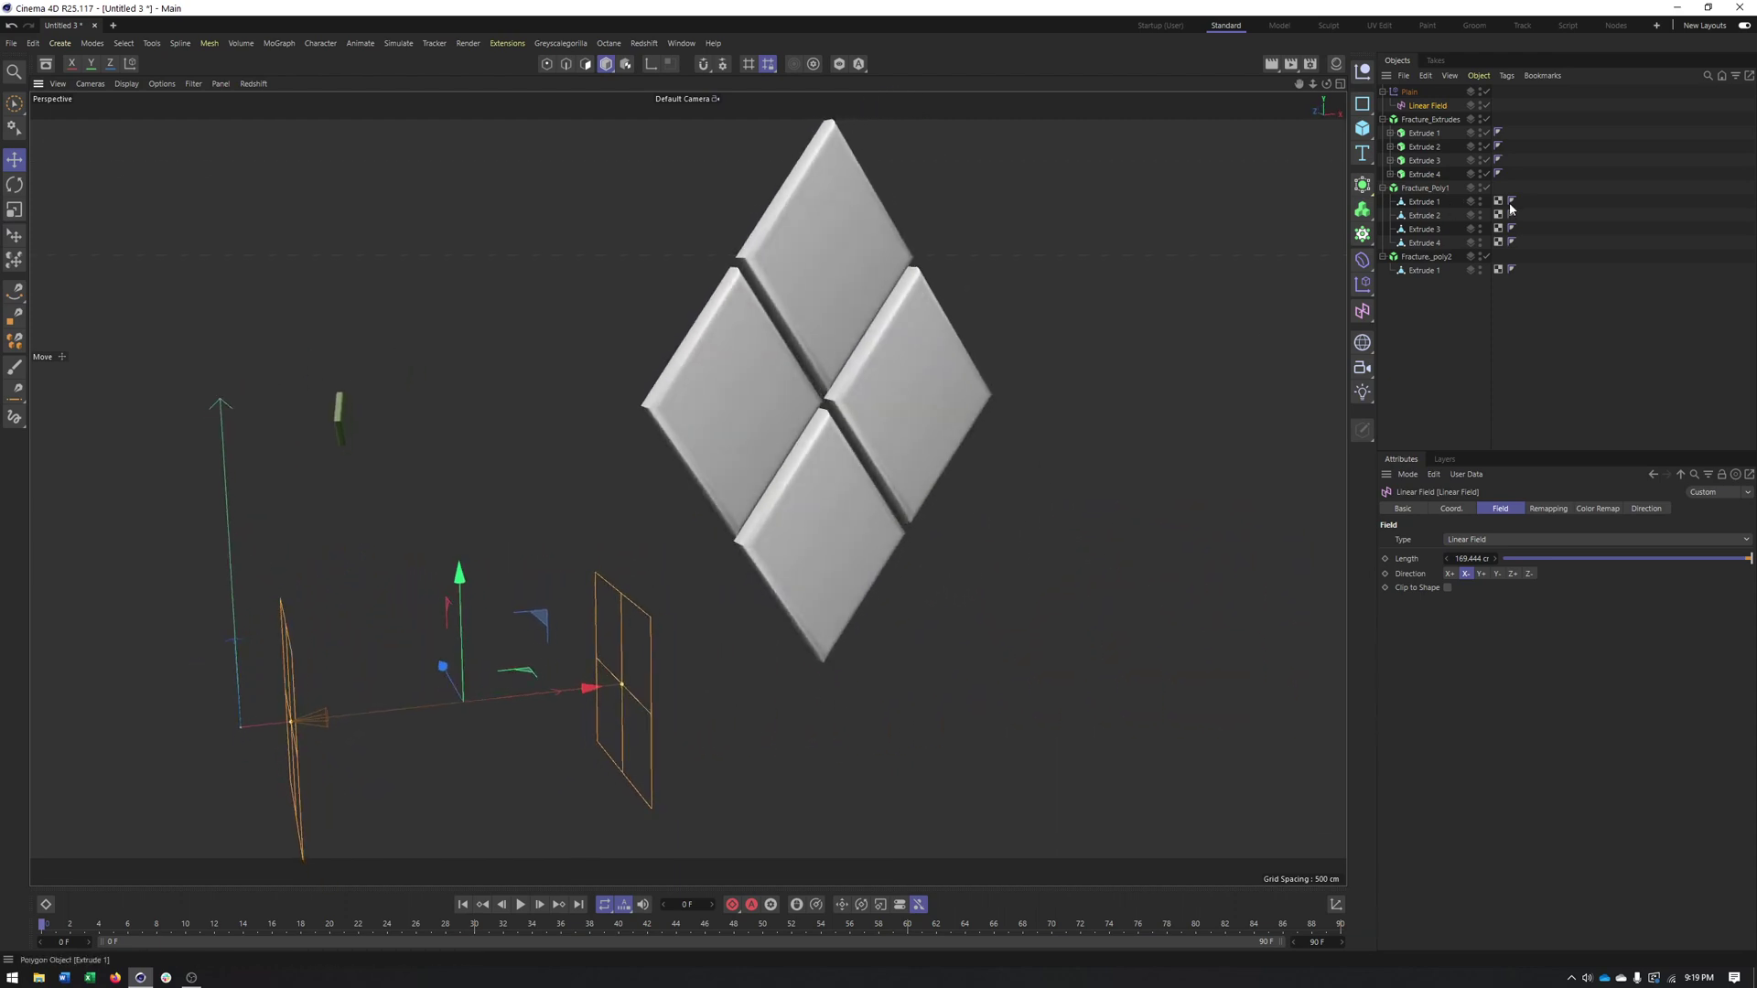
click(1512, 269)
alt+drag(848, 477, 1146, 528)
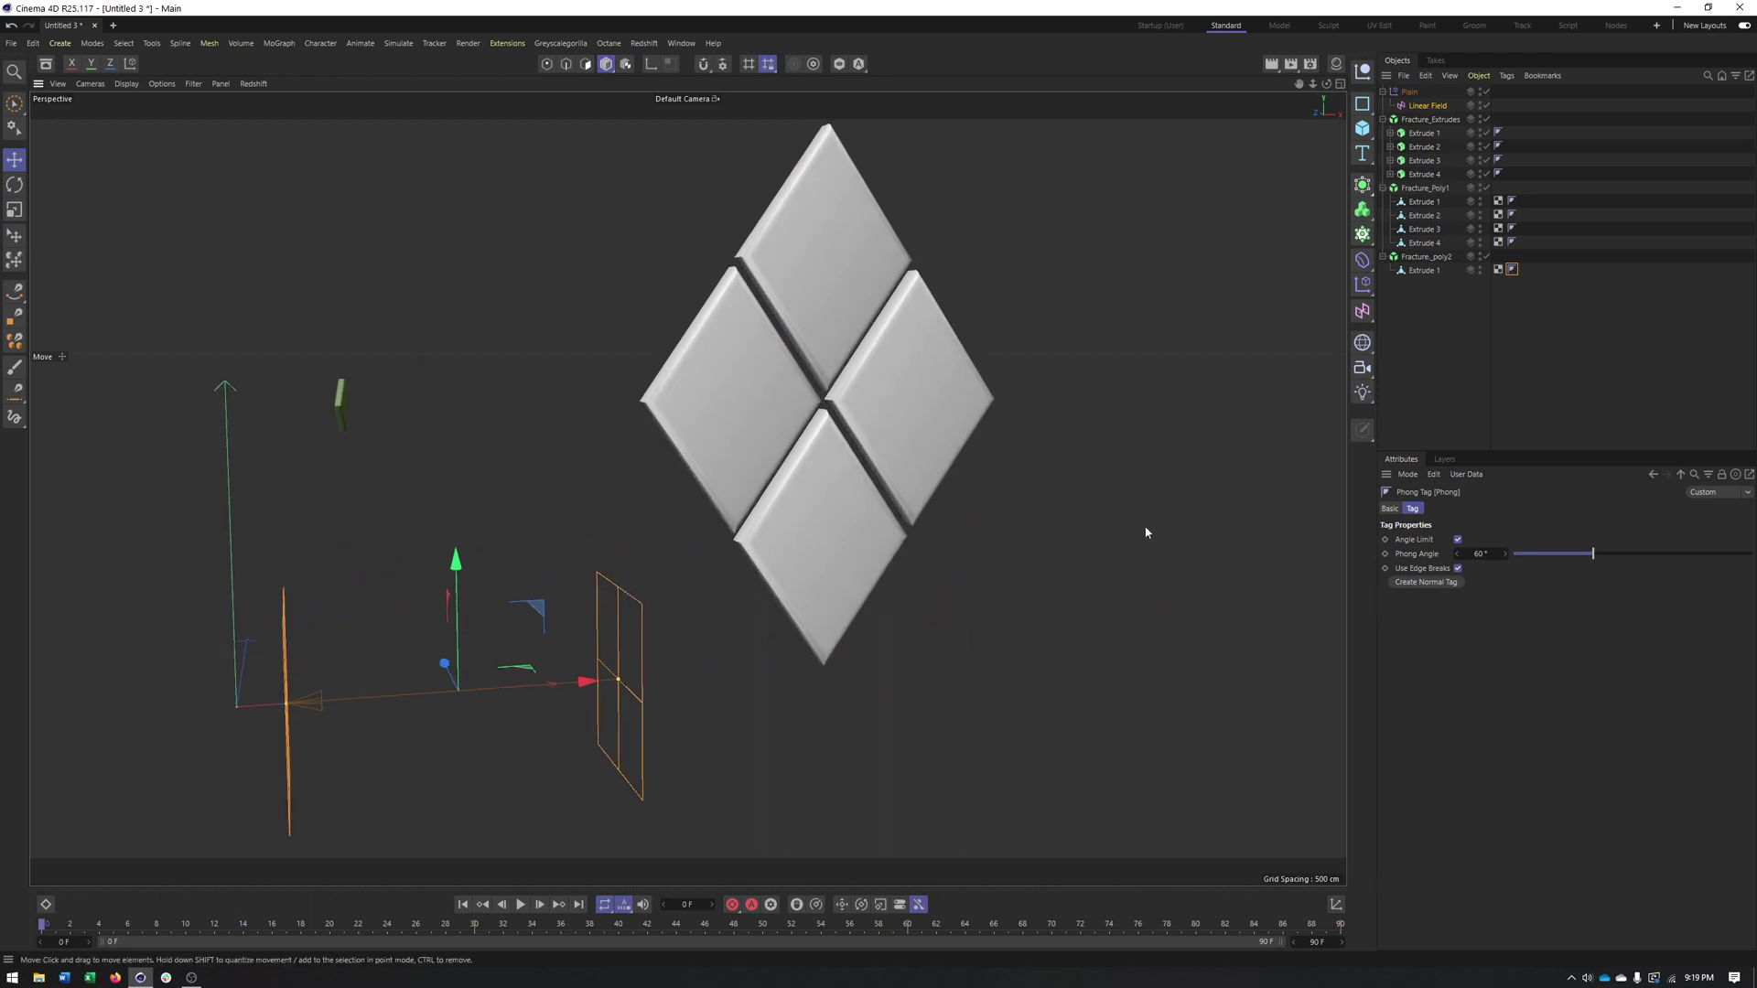
drag(1577, 555, 1571, 557)
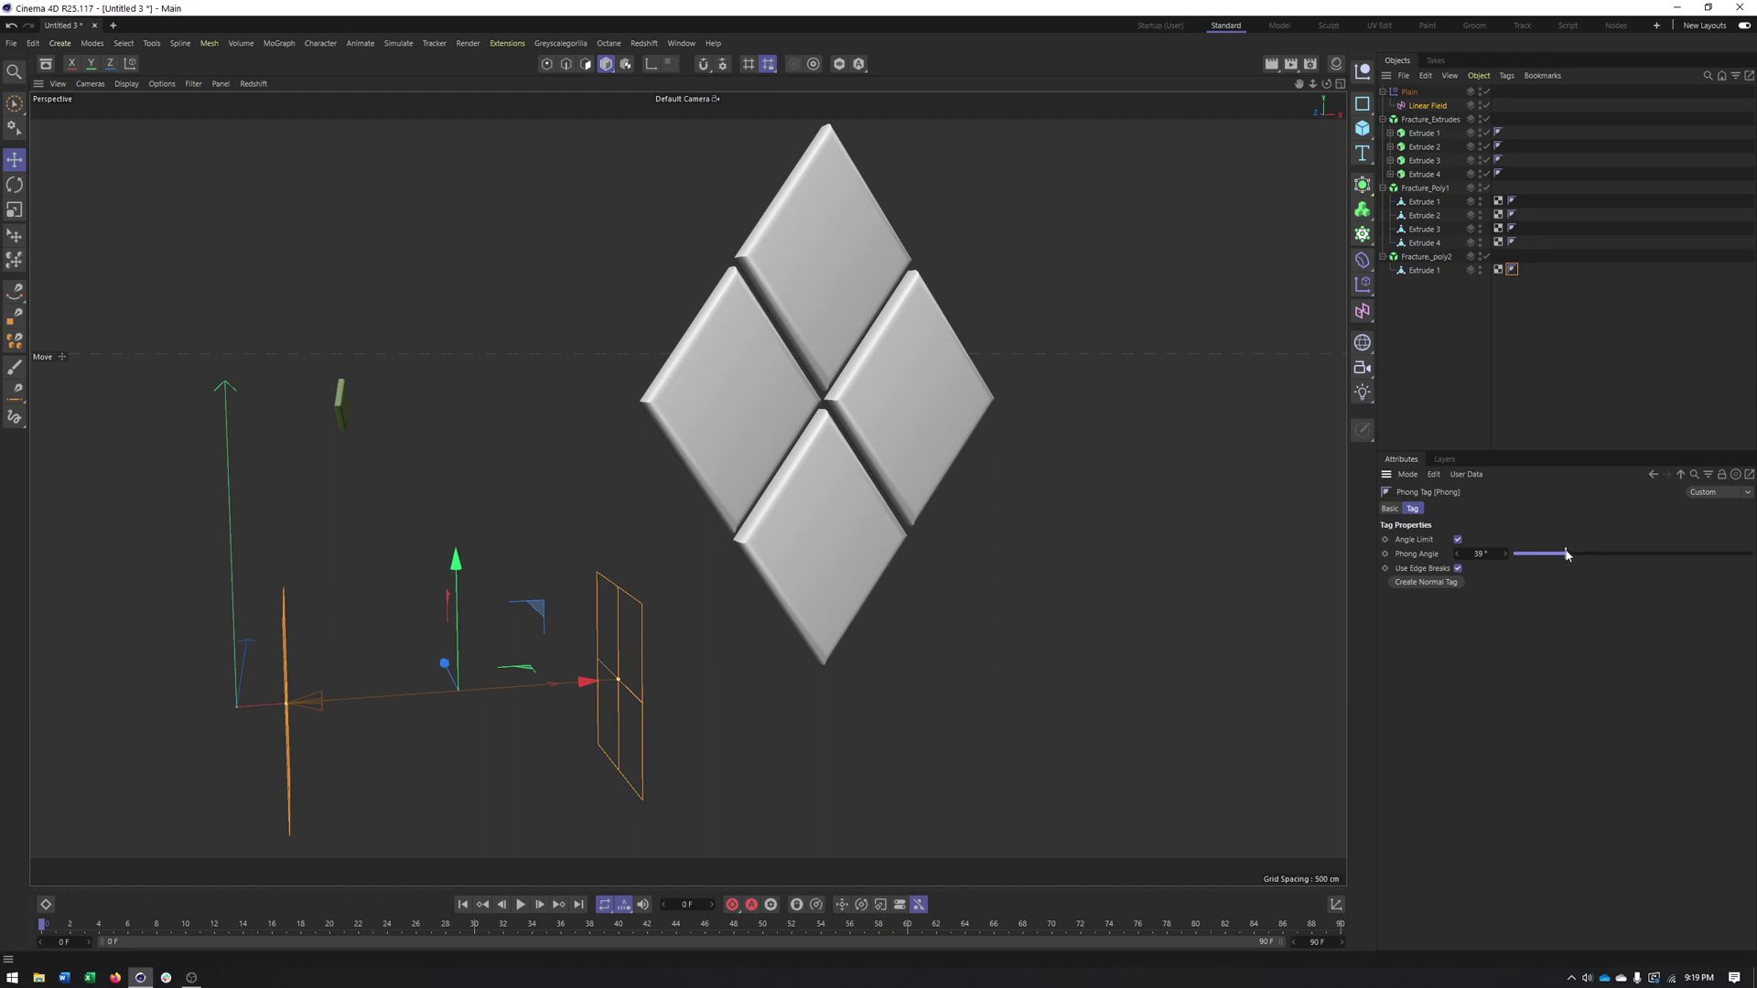
alt+drag(623, 324, 814, 348)
drag(1566, 554, 1528, 553)
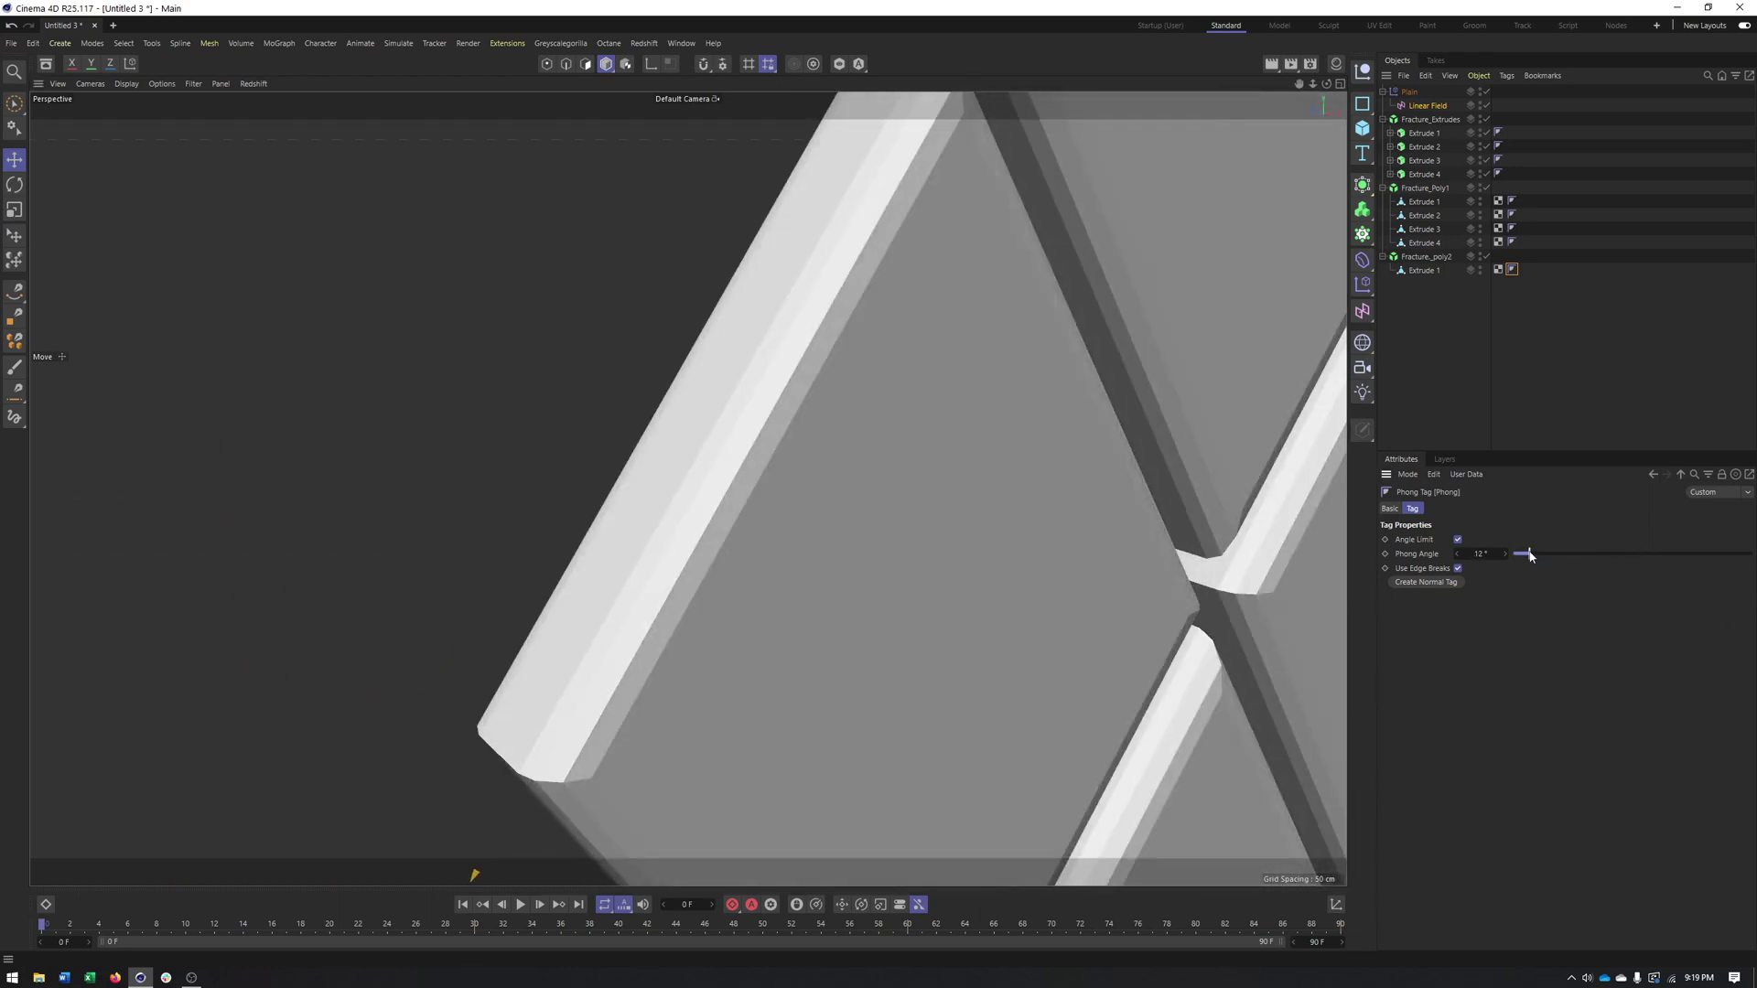
Step: Raise the Phong Angle of Extrude 1 in Fracture_poly2 to 40° and inspect the bevelled edges
alt+drag(677, 576, 773, 496)
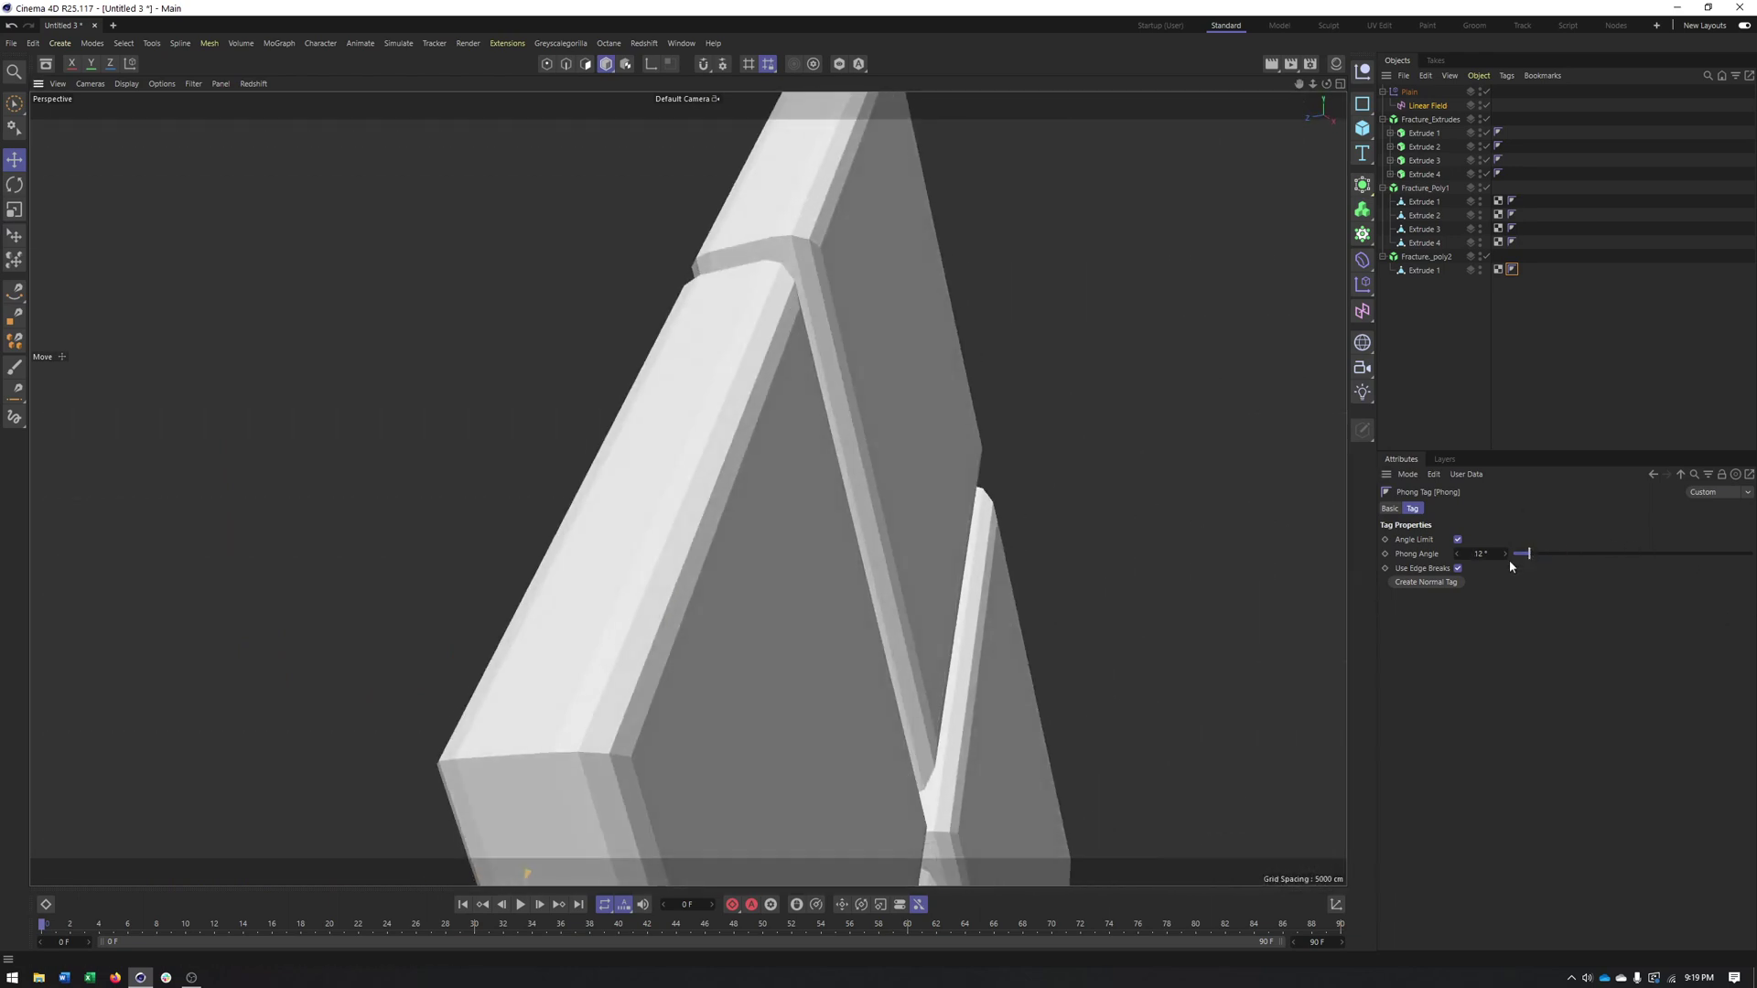
drag(1530, 556, 1561, 557)
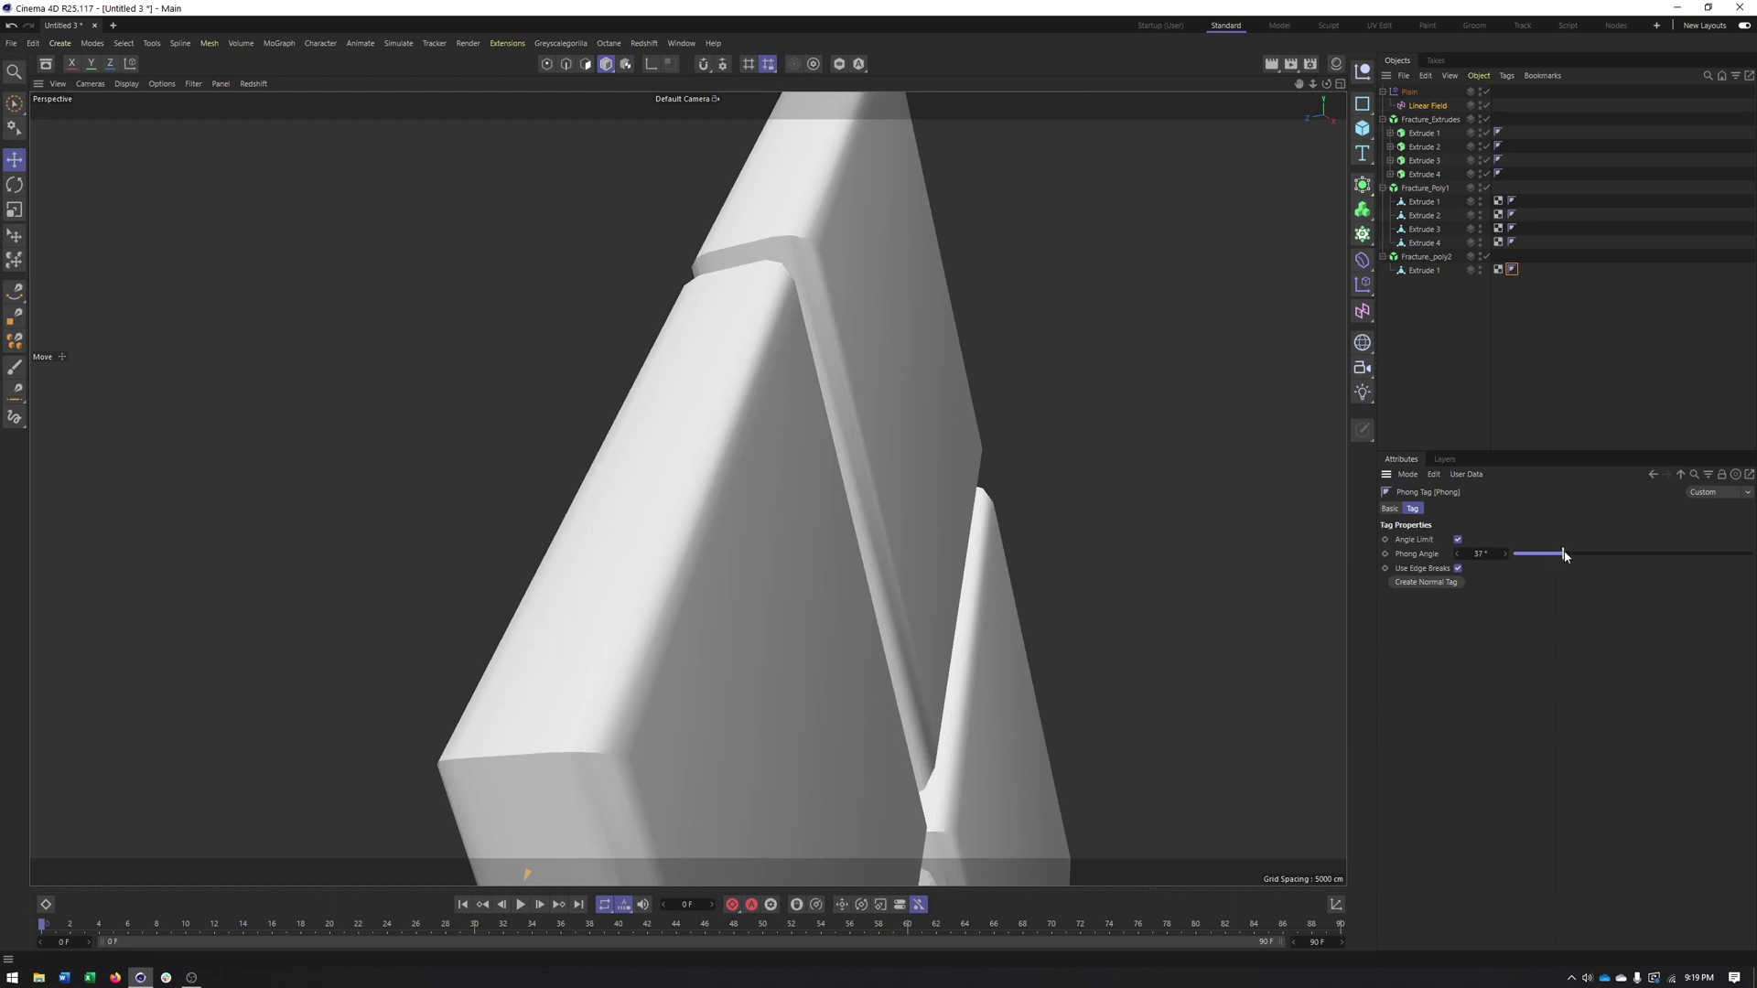
alt+drag(1023, 665, 937, 542)
Step: Try a Phong Angle of 76° on Extrude 1 in Fracture_poly2, inspect the shading and undo the change
drag(1572, 555, 1614, 552)
alt+drag(906, 414, 858, 382)
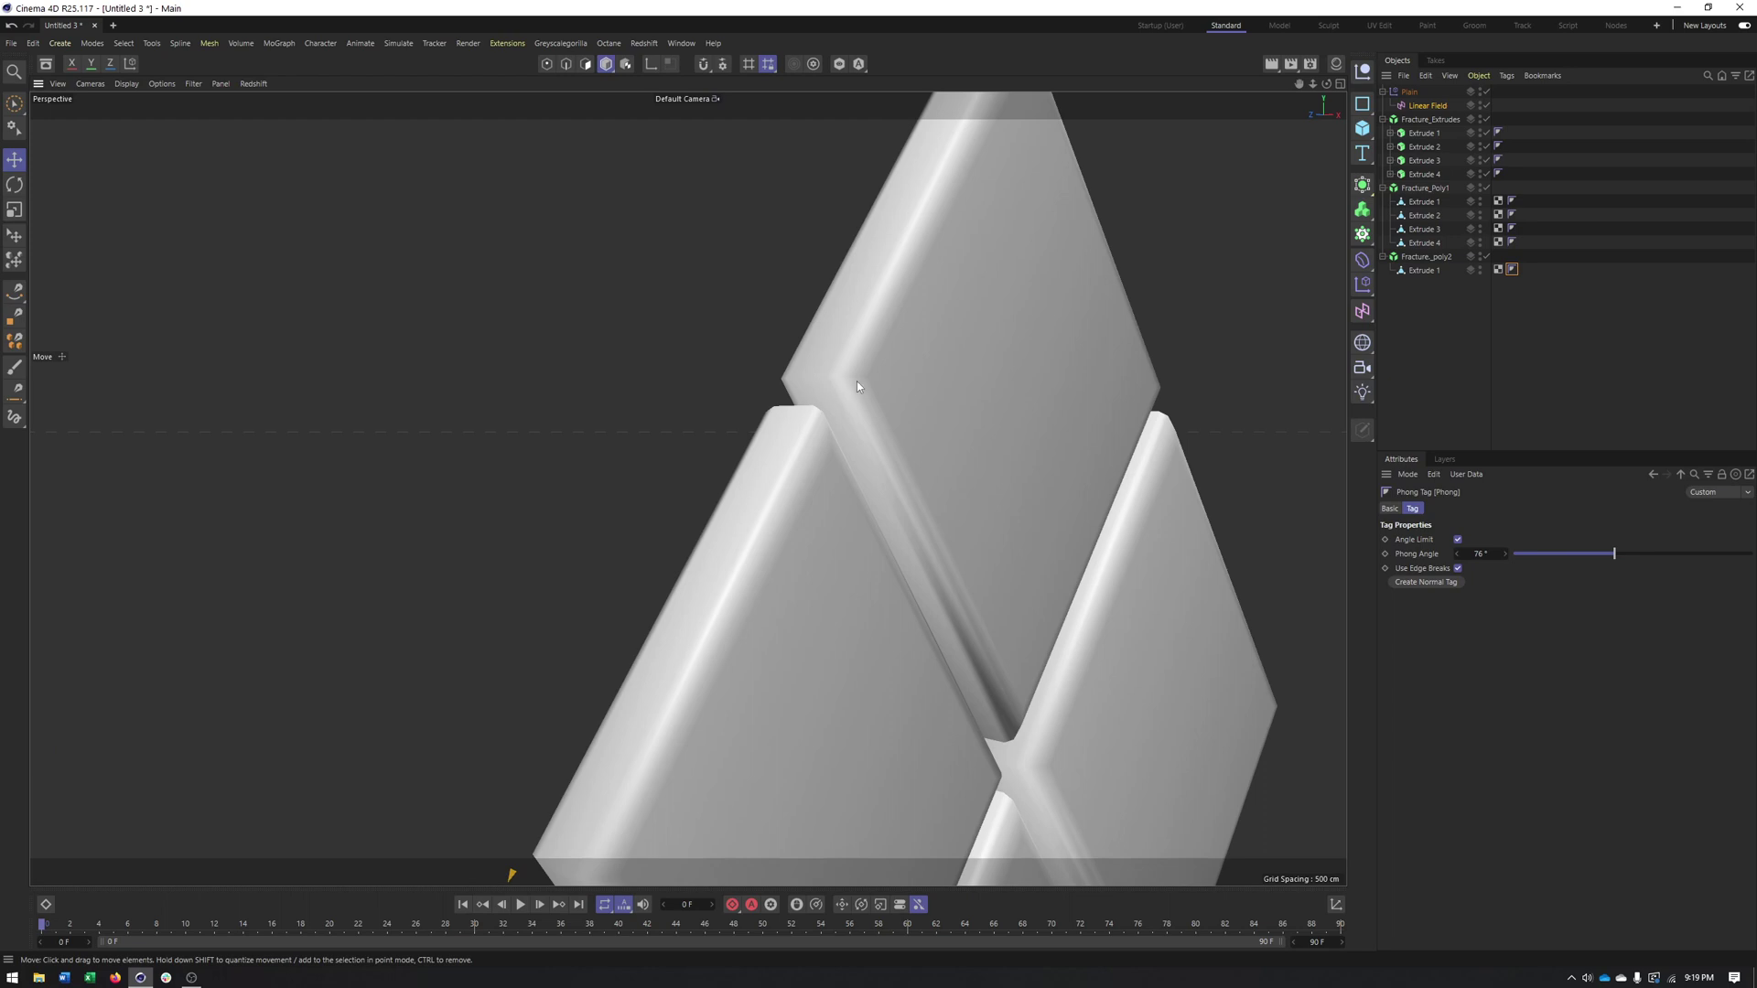
key(ctrl+z)
Step: Disable and re-enable Fracture_poly2 to compare the shading of its diamonds with and without the Fracture
alt+drag(1062, 639, 915, 644)
alt+right_drag(915, 645, 705, 651)
alt+middle_drag(704, 652, 882, 582)
alt+right_drag(882, 582, 796, 623)
alt+middle_drag(796, 622, 883, 495)
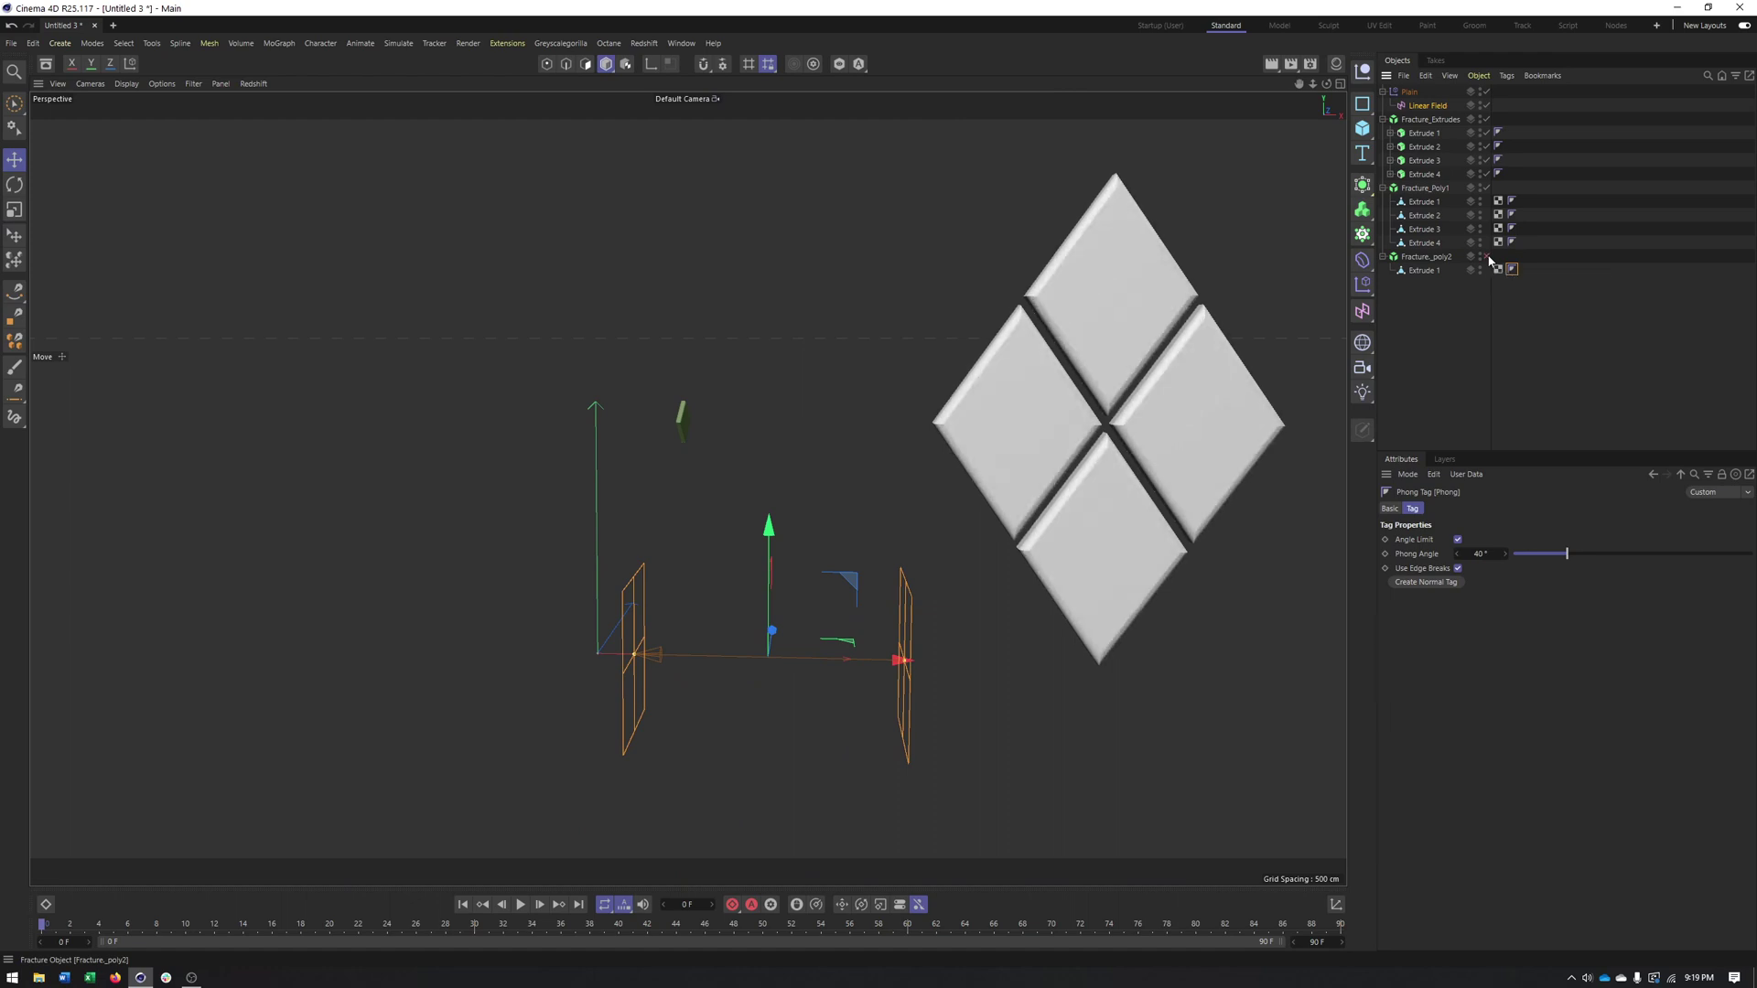
click(1486, 256)
alt+drag(956, 465, 1011, 451)
alt+right_drag(1011, 451, 1086, 448)
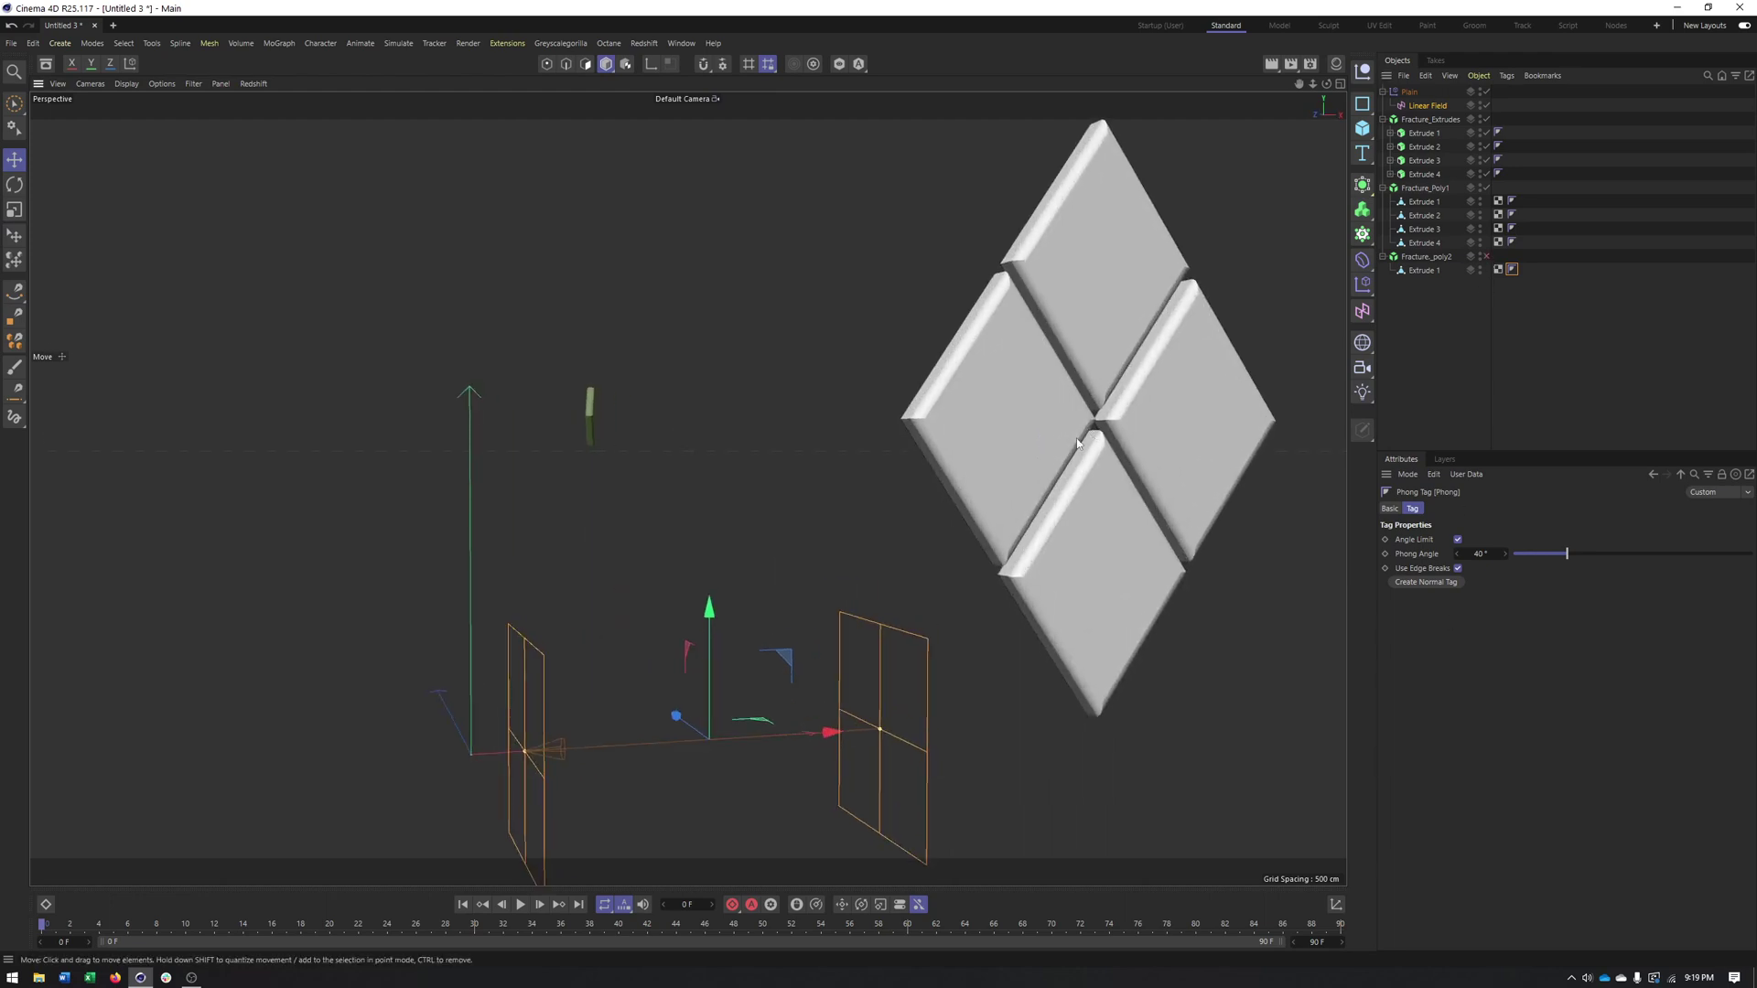
alt+middle_drag(1086, 448, 1005, 483)
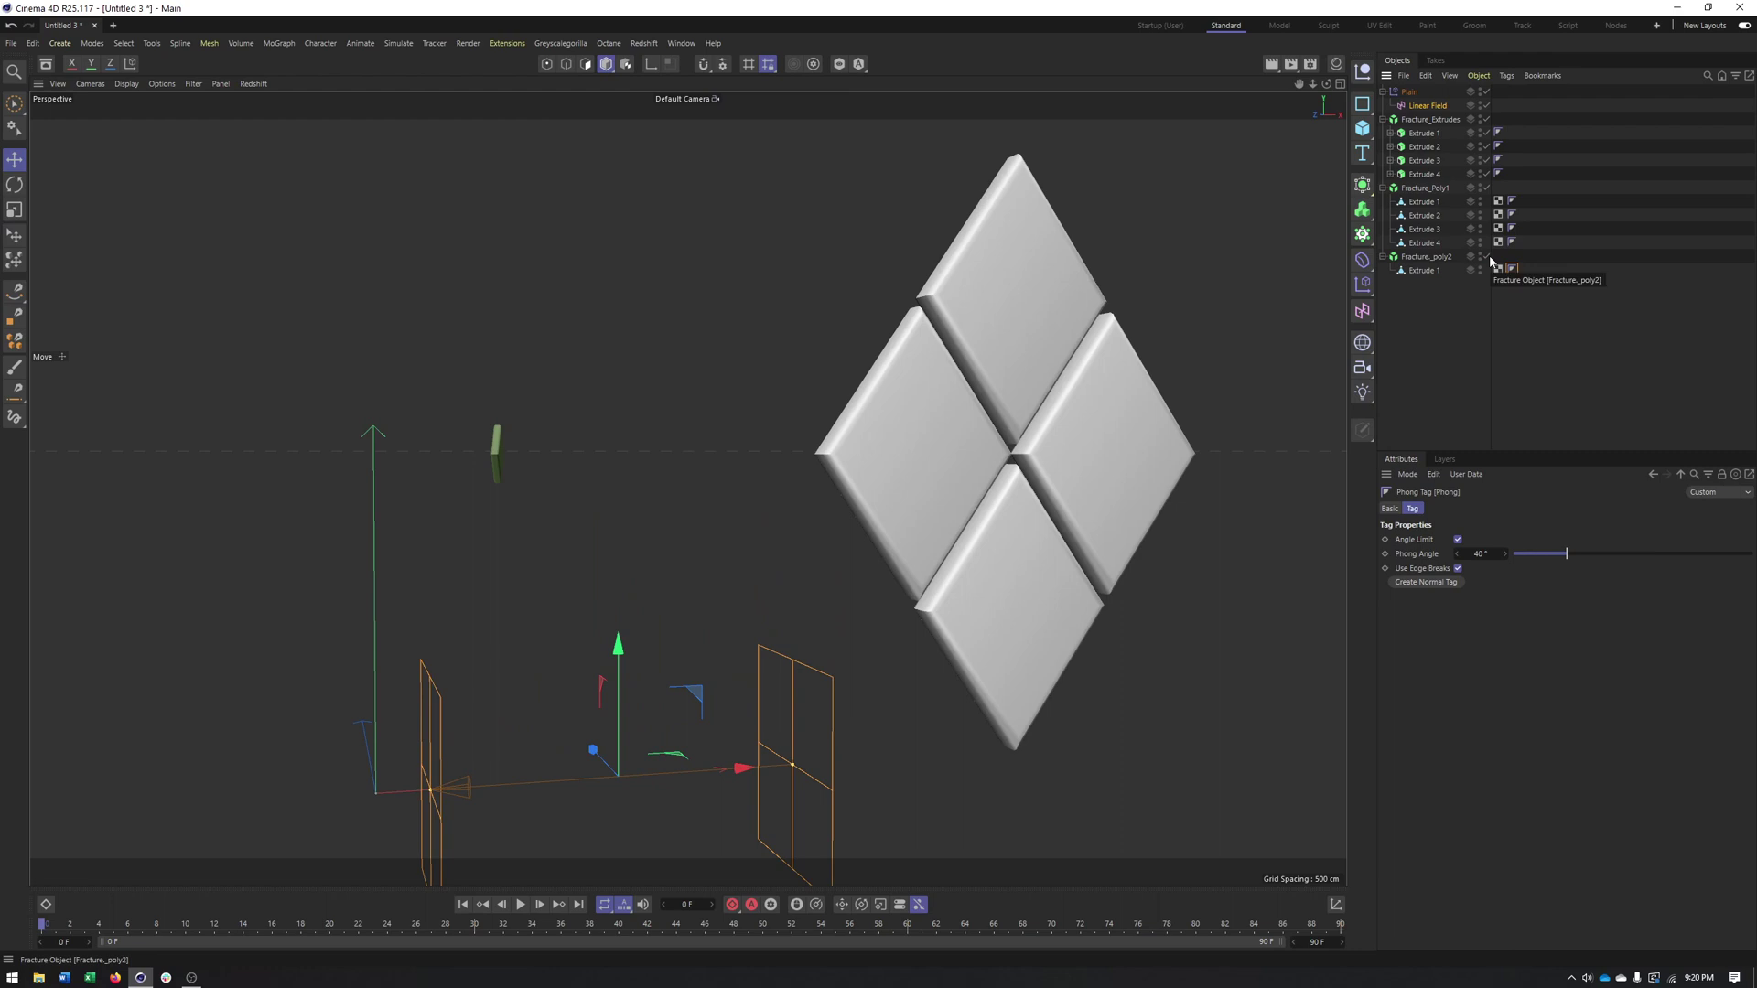
Step: Frame all three diamond groups, select the Linear Field and nudge it slightly along X towards the first group
scroll(915, 410, down, 5)
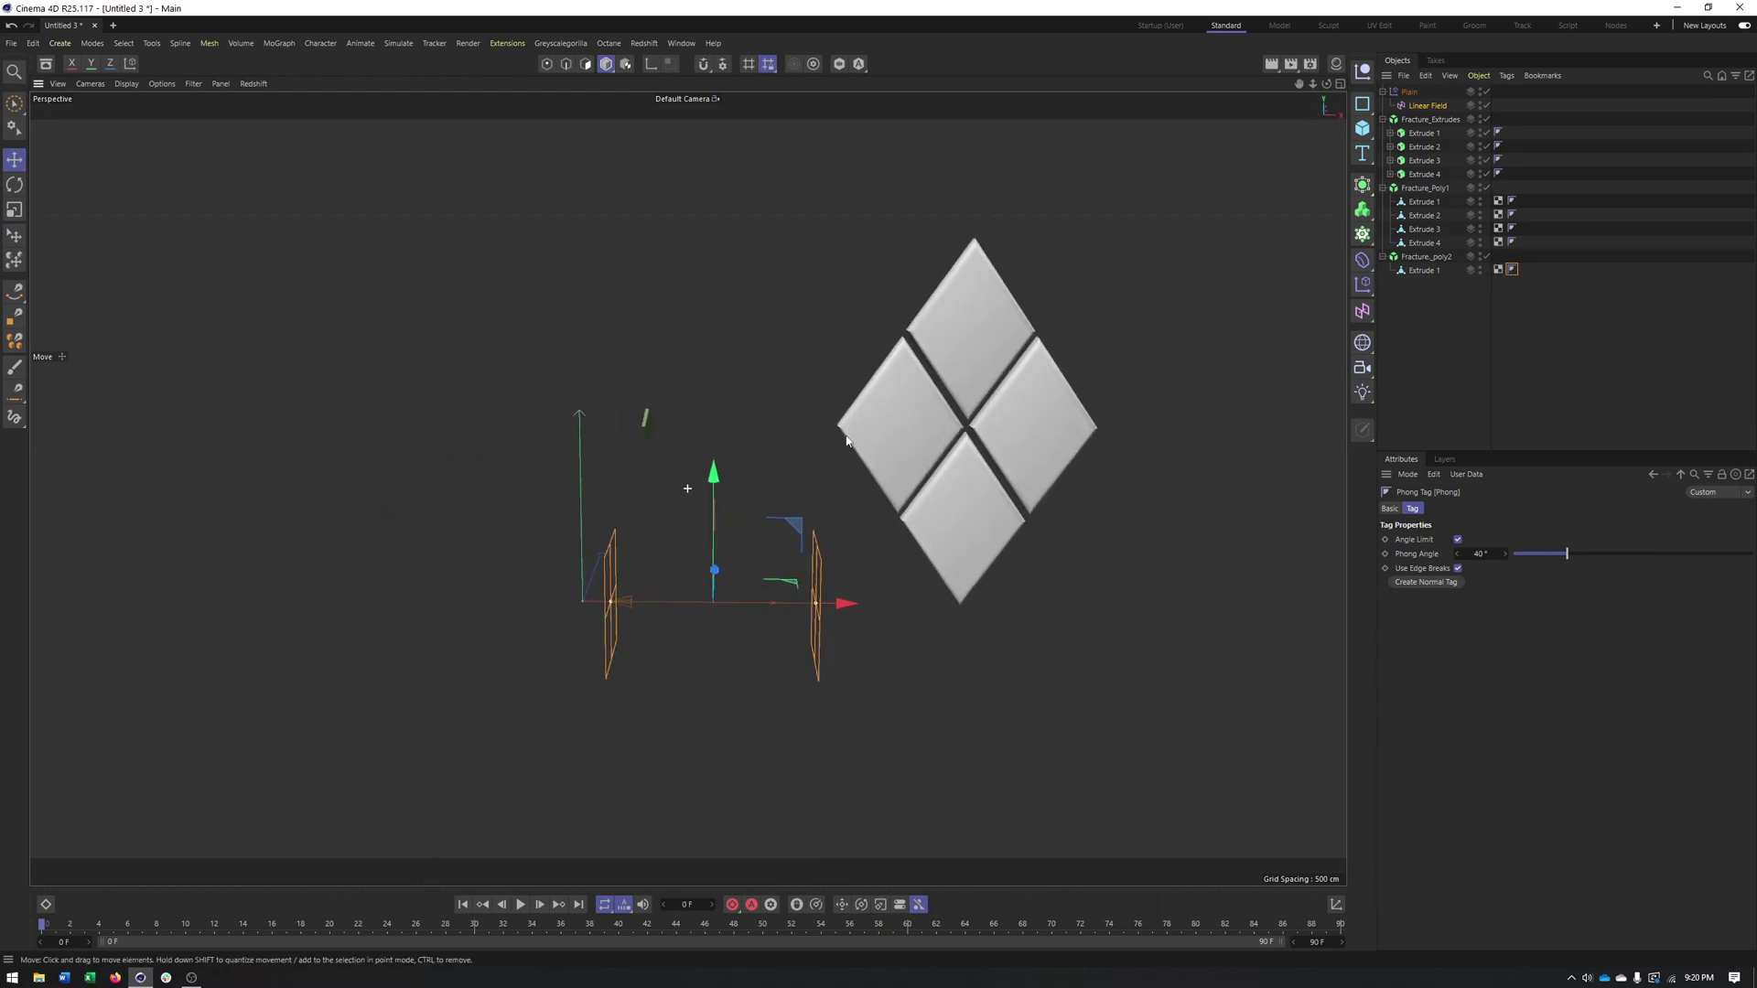
alt+drag(847, 441, 875, 425)
scroll(875, 425, down, 1)
alt+middle_drag(875, 425, 907, 441)
alt+drag(908, 441, 268, 565)
click(1425, 108)
alt+middle_drag(480, 538, 616, 580)
alt+drag(616, 580, 637, 569)
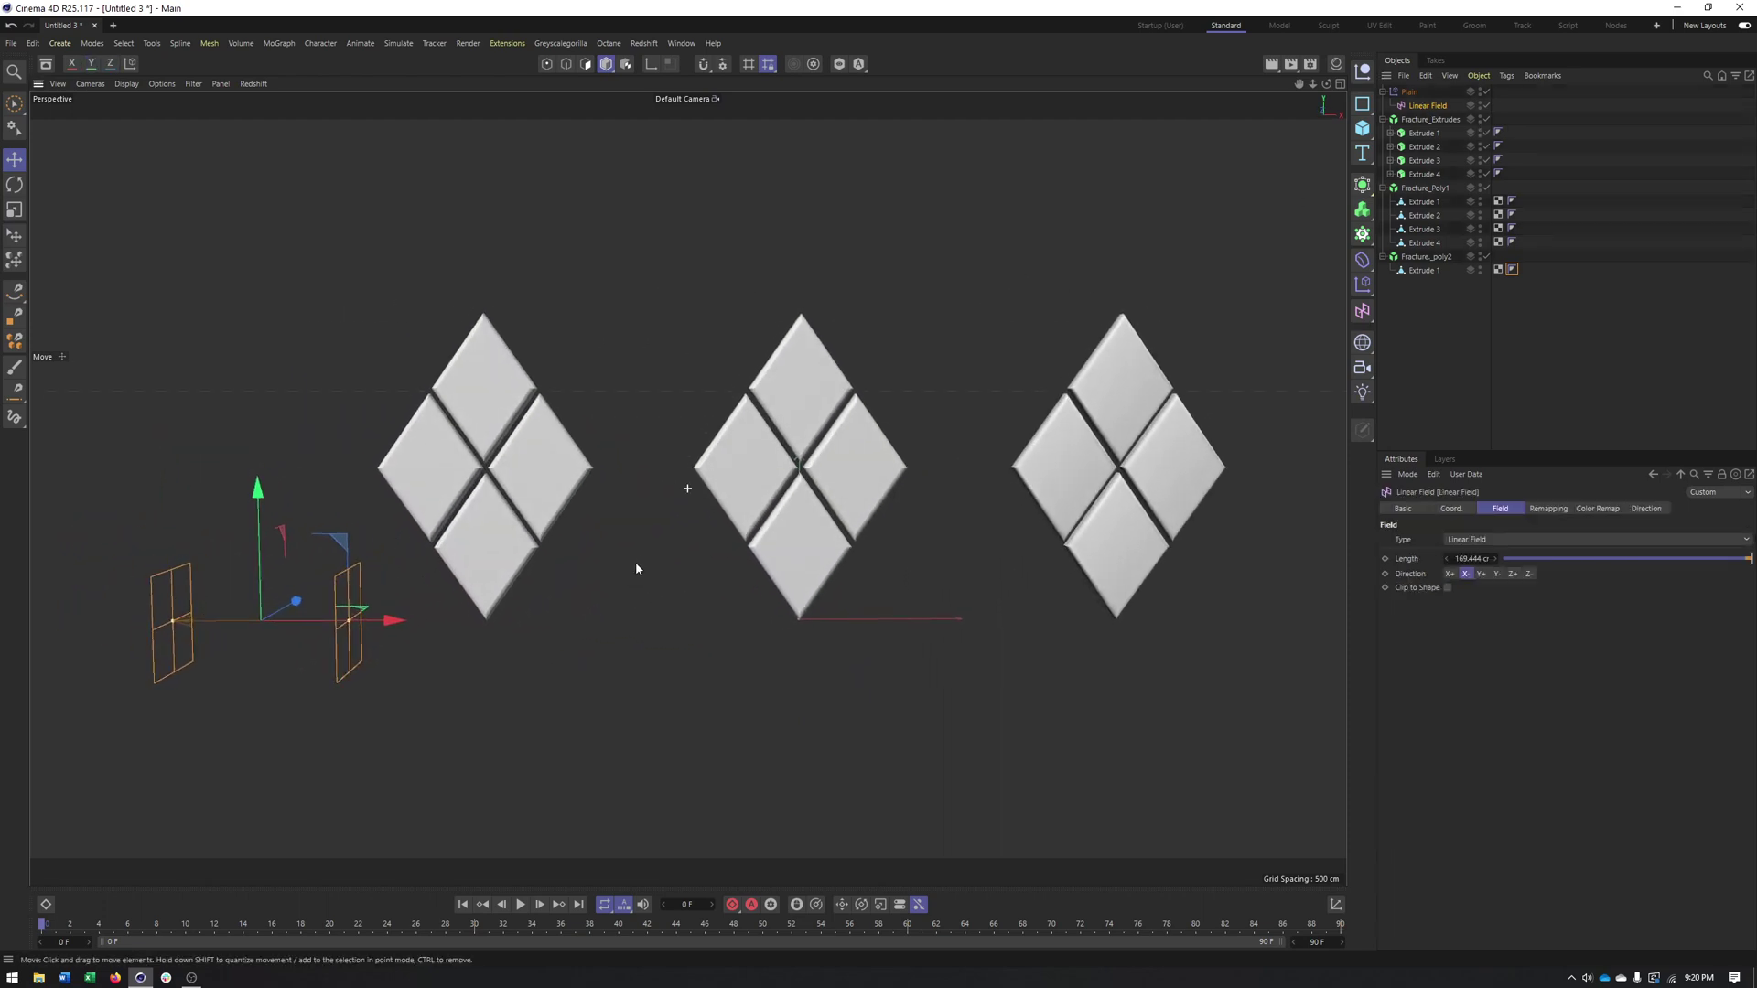
drag(398, 622, 403, 622)
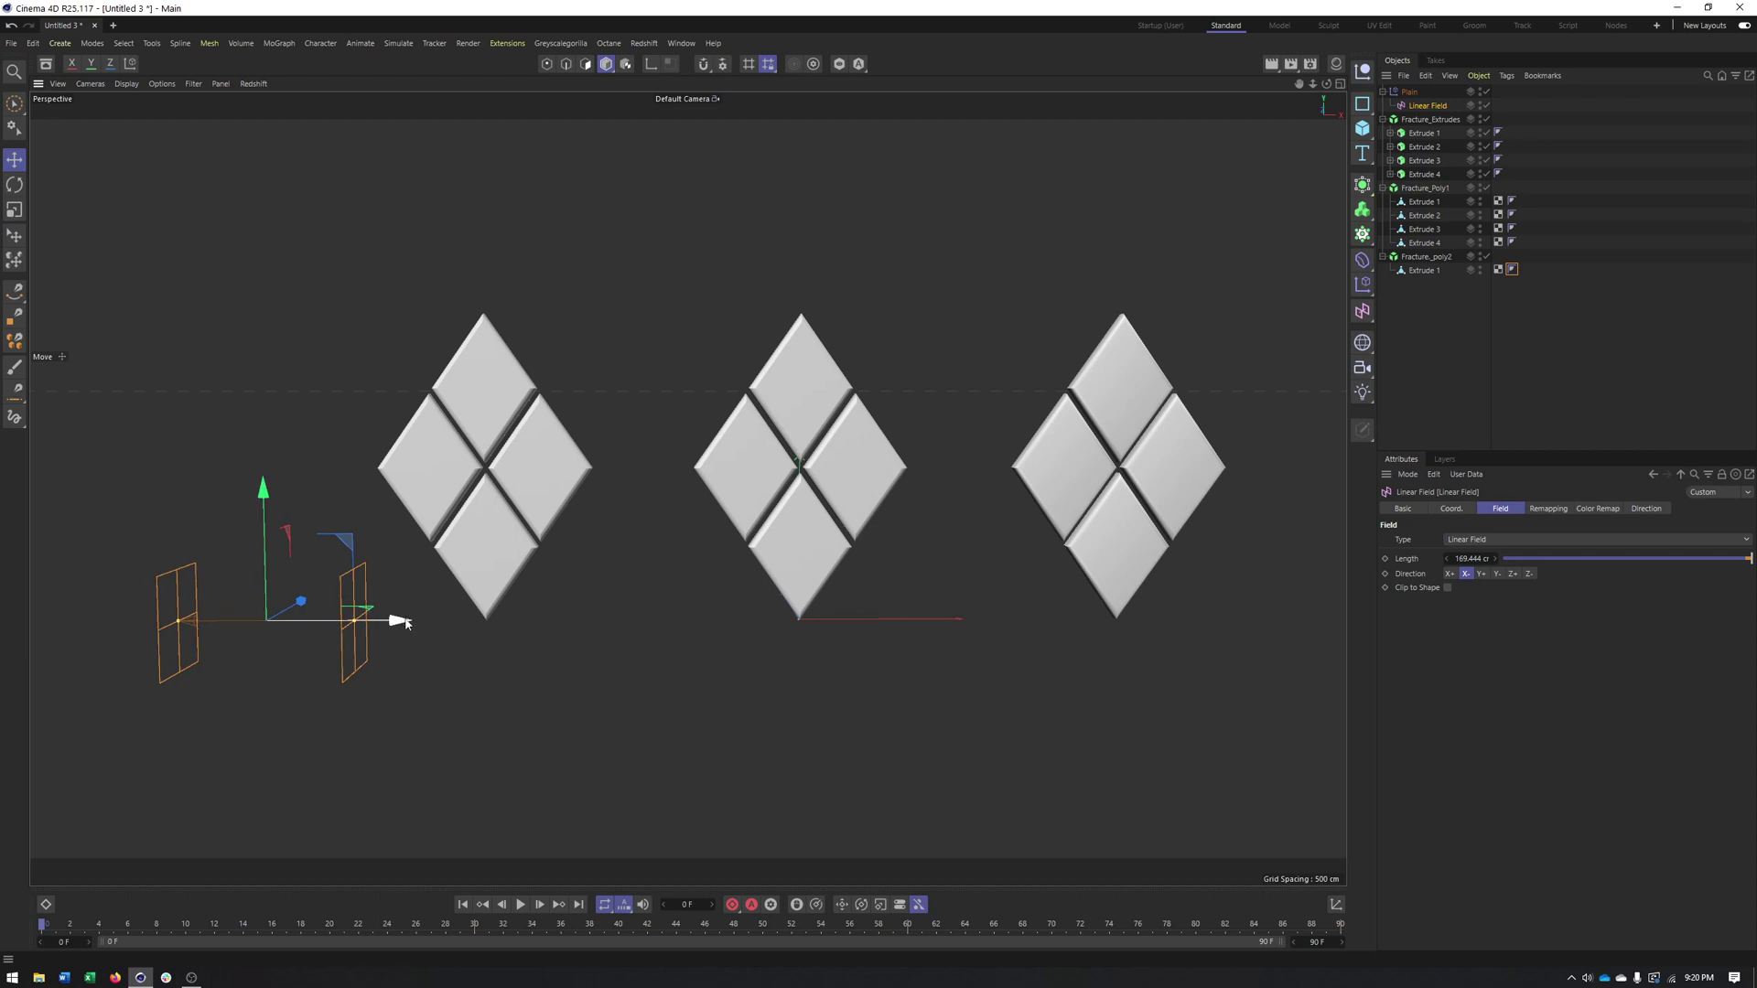
Step: Review the children of the three Fractures, selecting Extrude 1 in Fracture_Poly1 and the single Extrude 1 in Fracture_poly2
click(498, 416)
click(1389, 137)
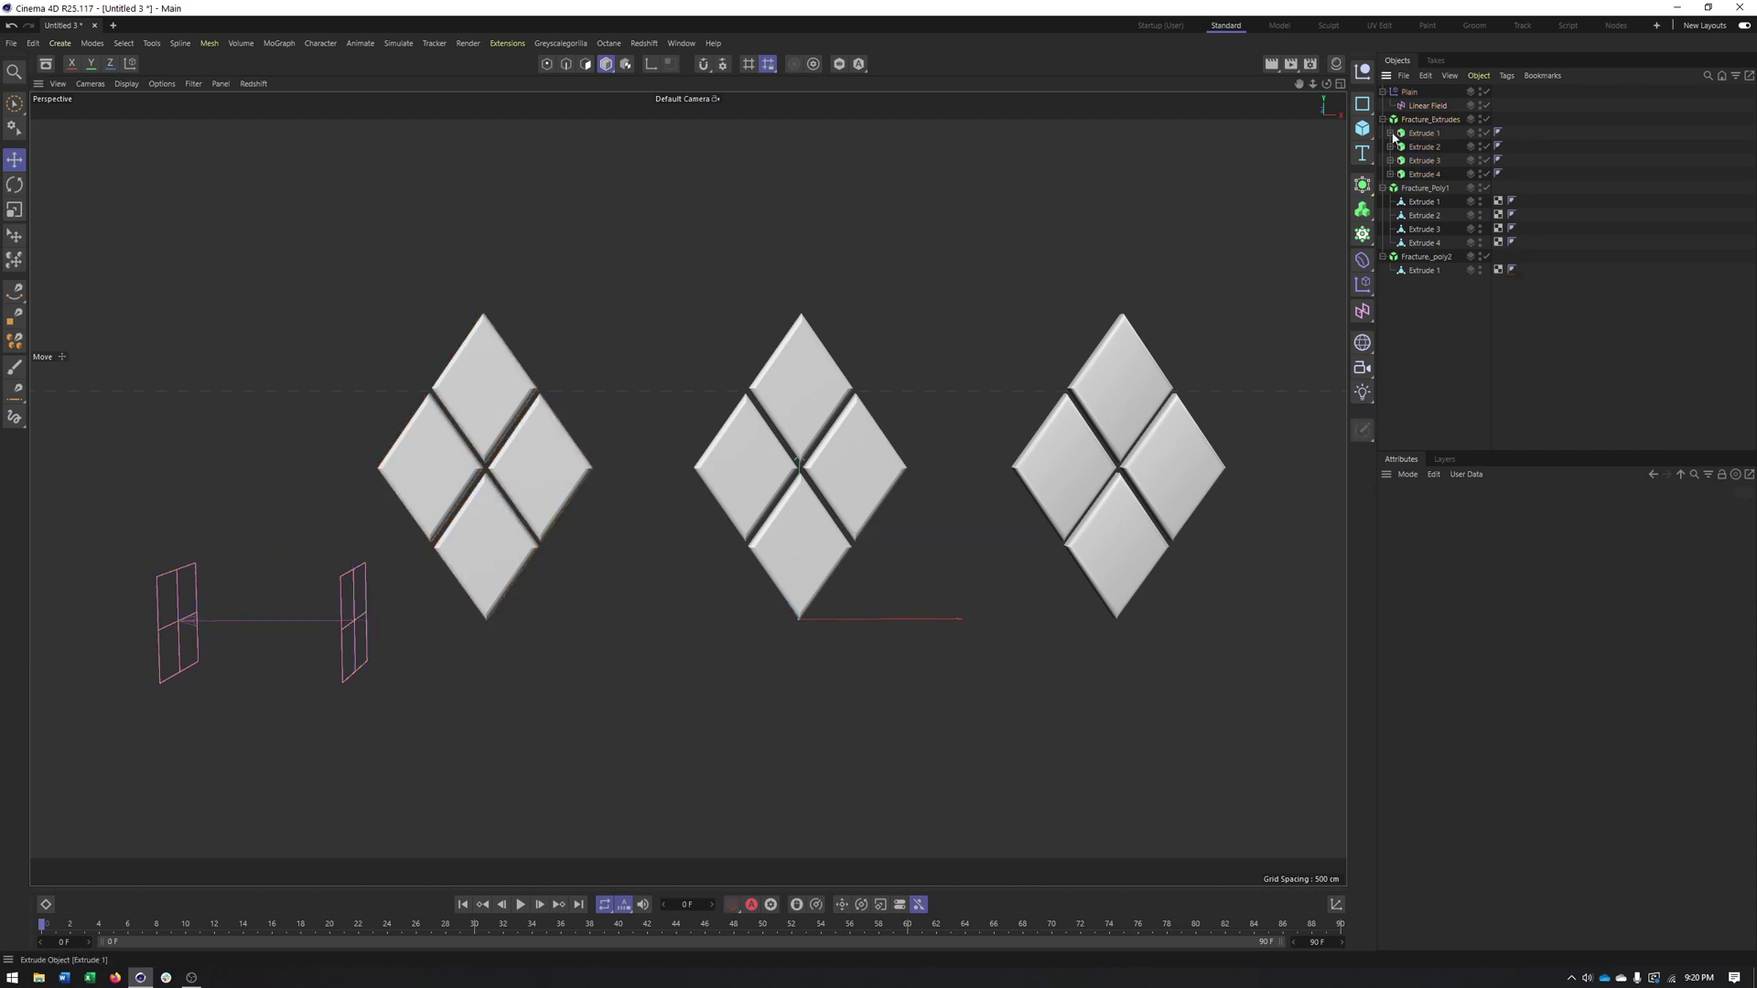
click(1390, 134)
click(1390, 133)
click(1420, 203)
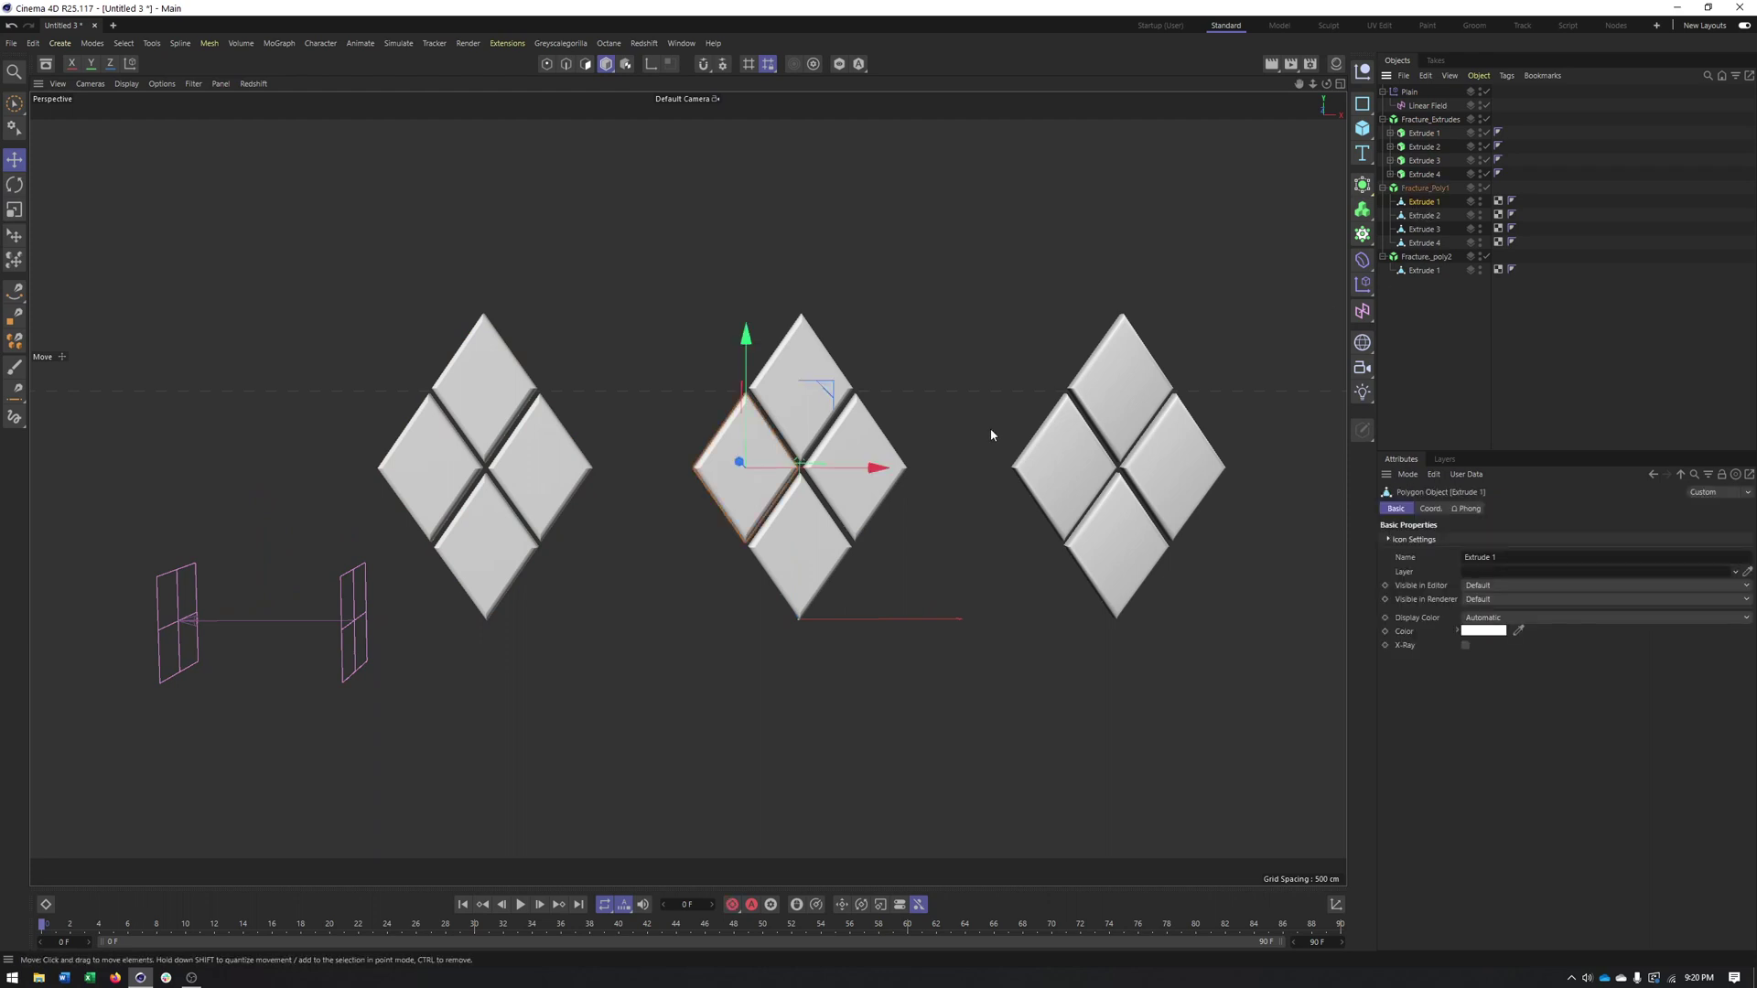
alt+middle_drag(1278, 319, 1136, 321)
click(1424, 269)
alt+middle_drag(798, 495, 842, 477)
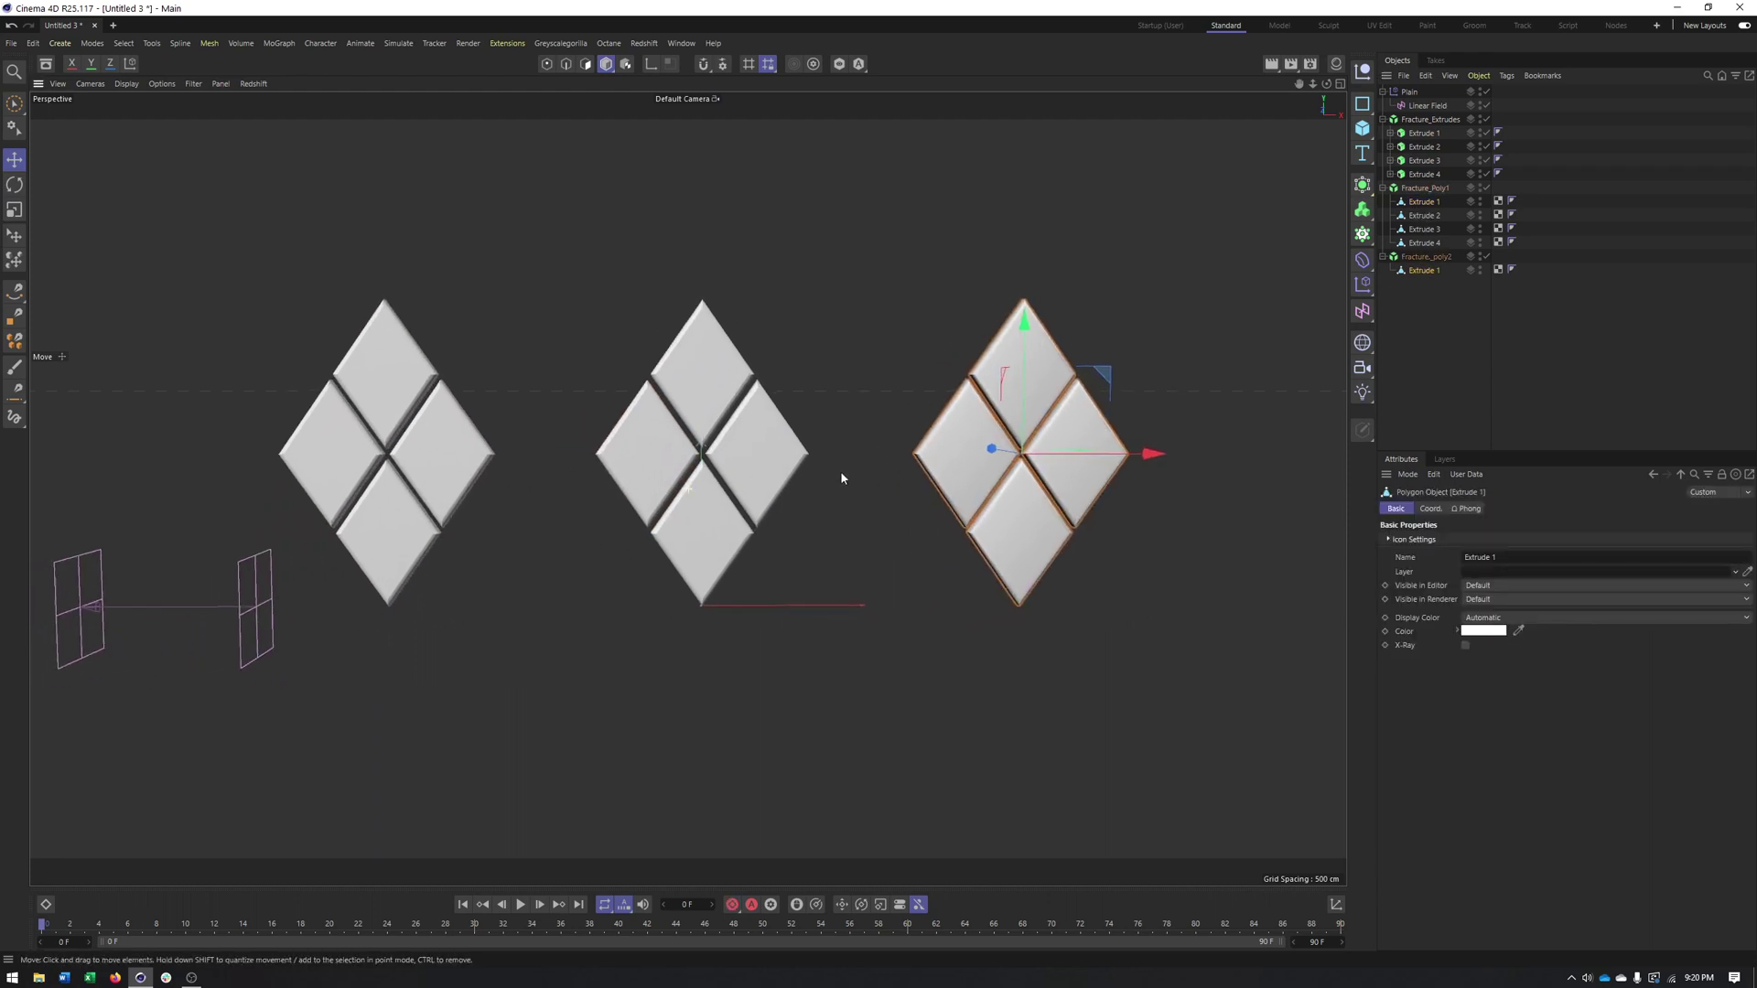